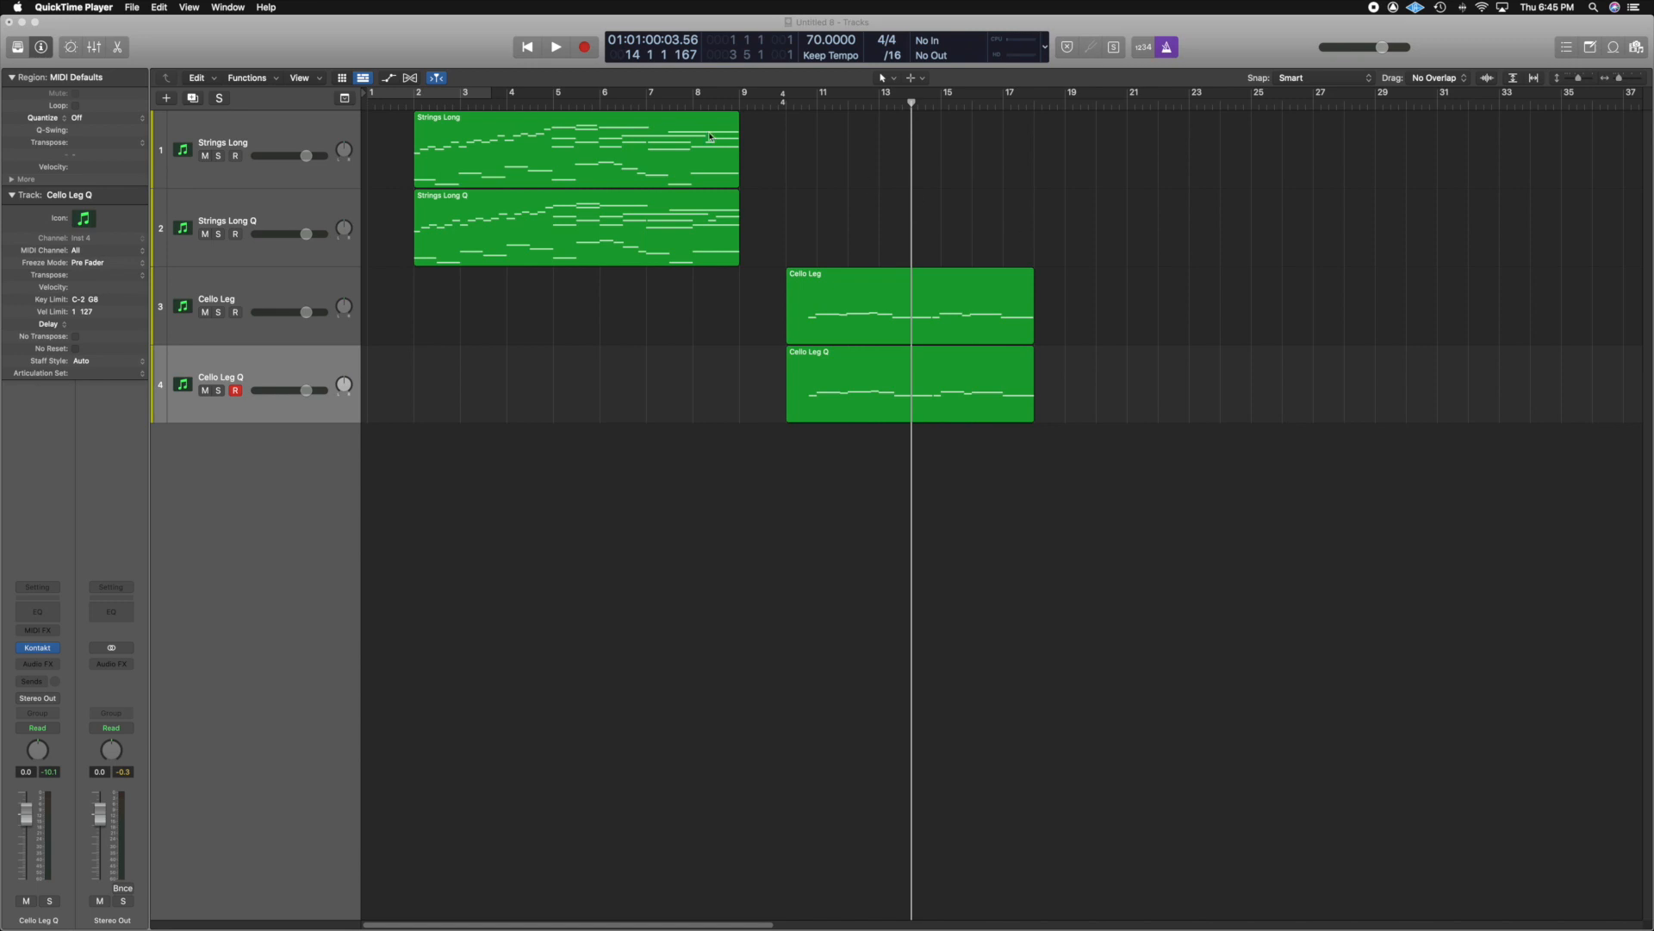
- Examine the unquantized note timing of the Strings Long region in an enlarged Piano Roll, from bar 2 onward, and close the editor
left_click(505, 163)
double_click(505, 164)
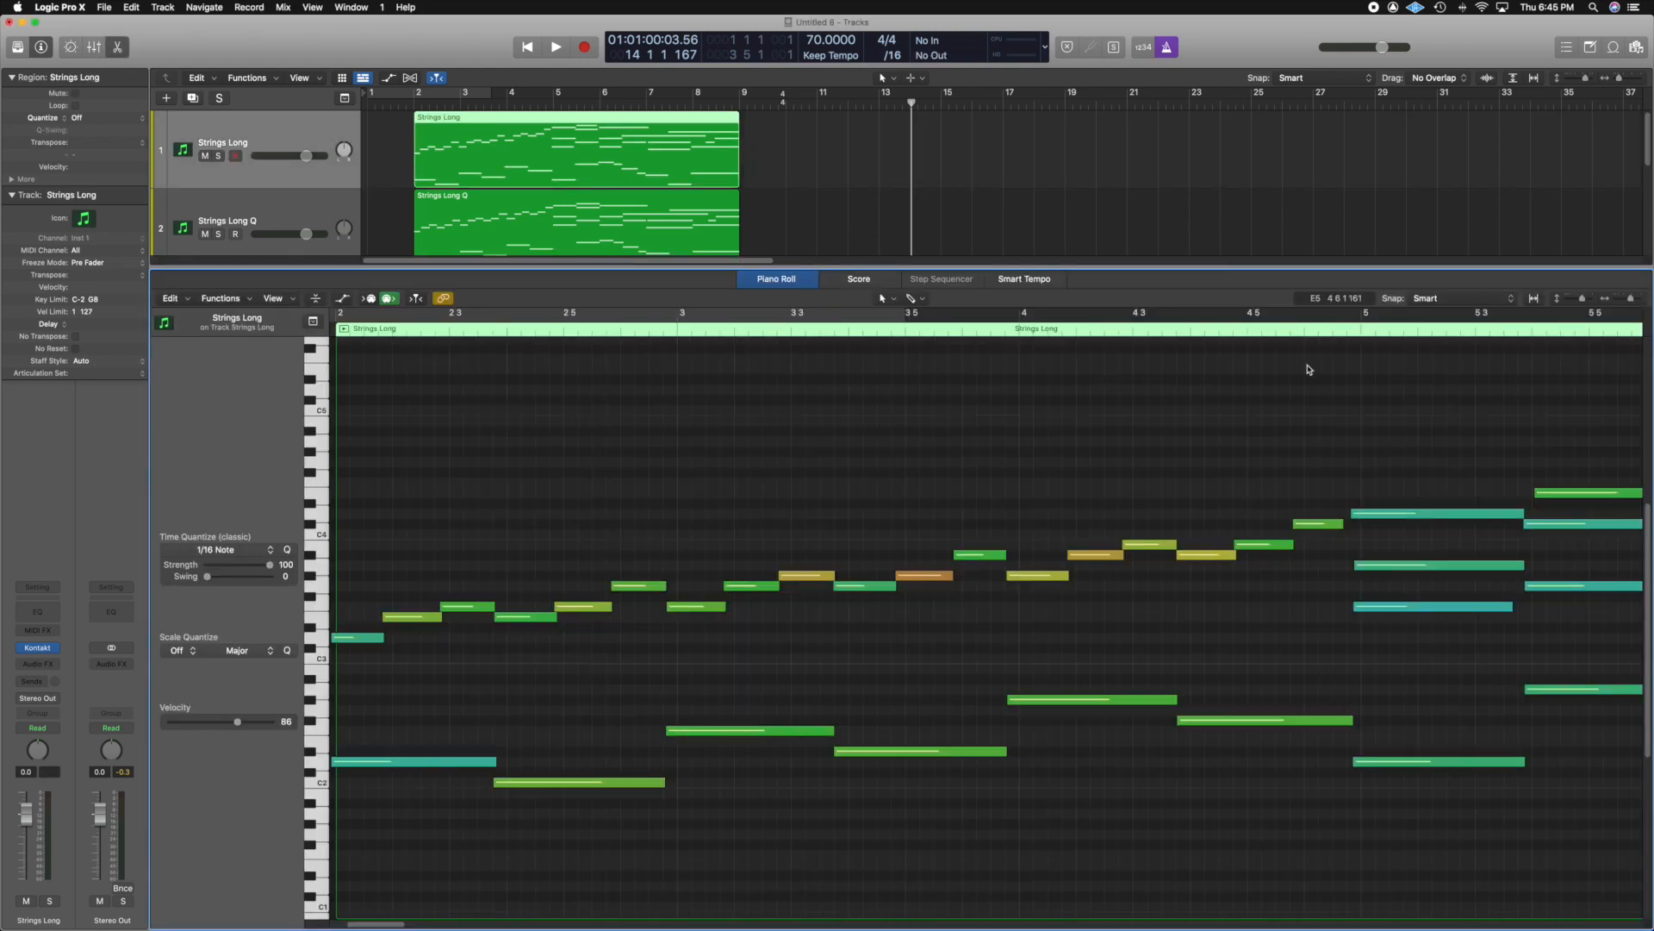
left_click_drag(954, 267, 914, 183)
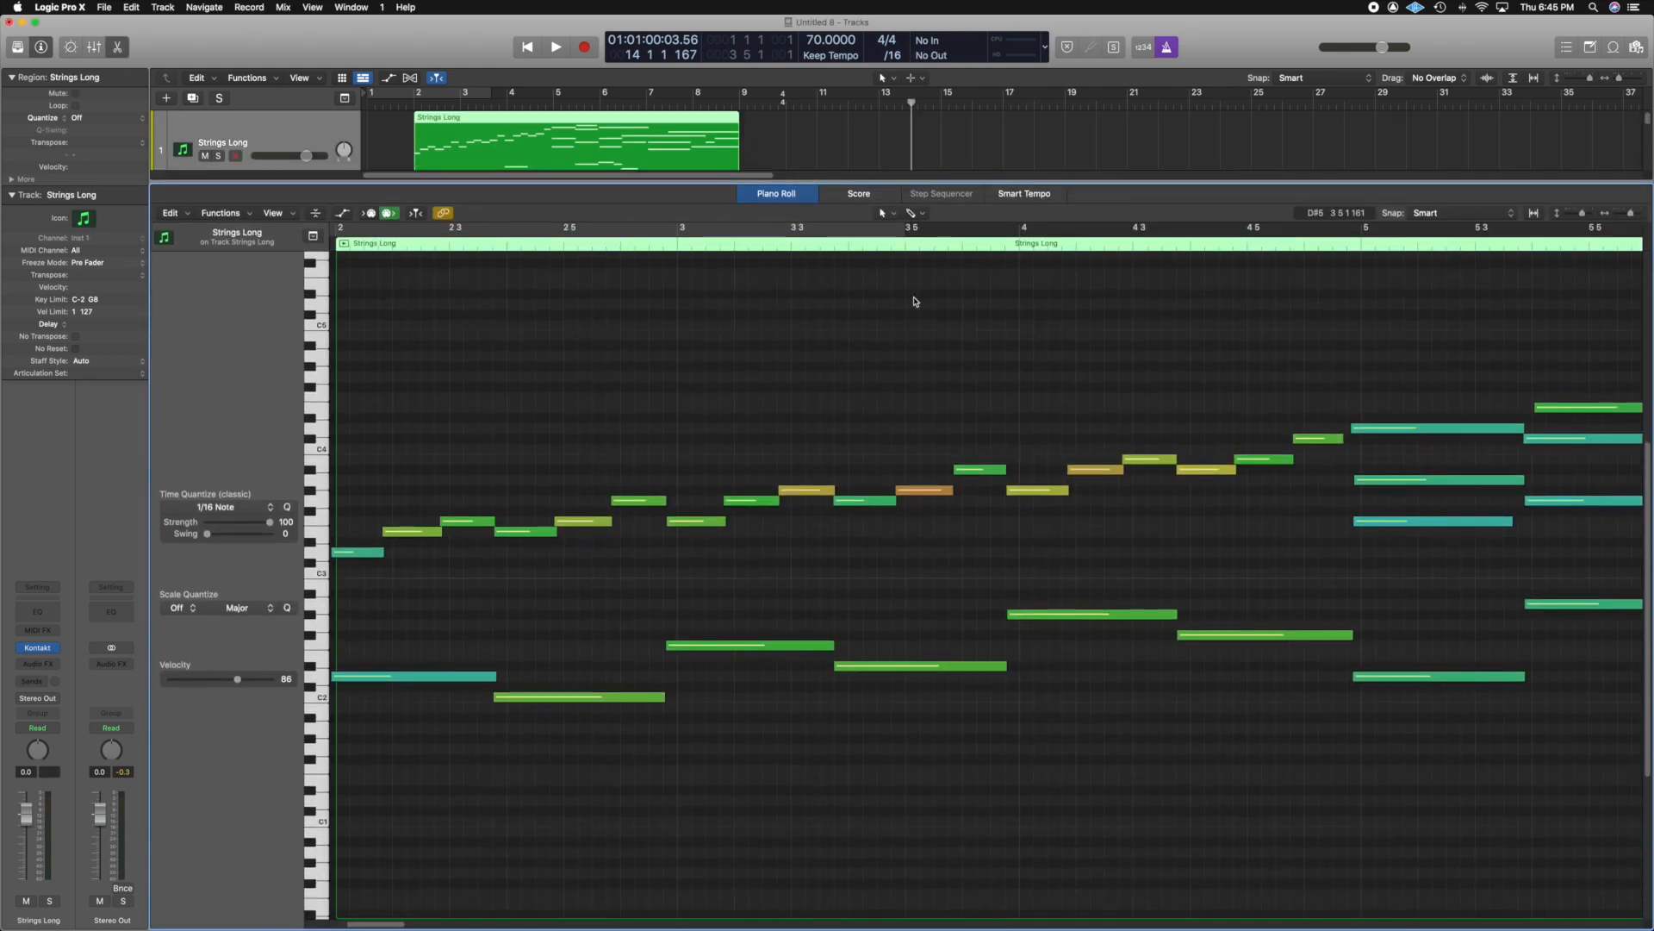
scroll(915, 301, "up", 5)
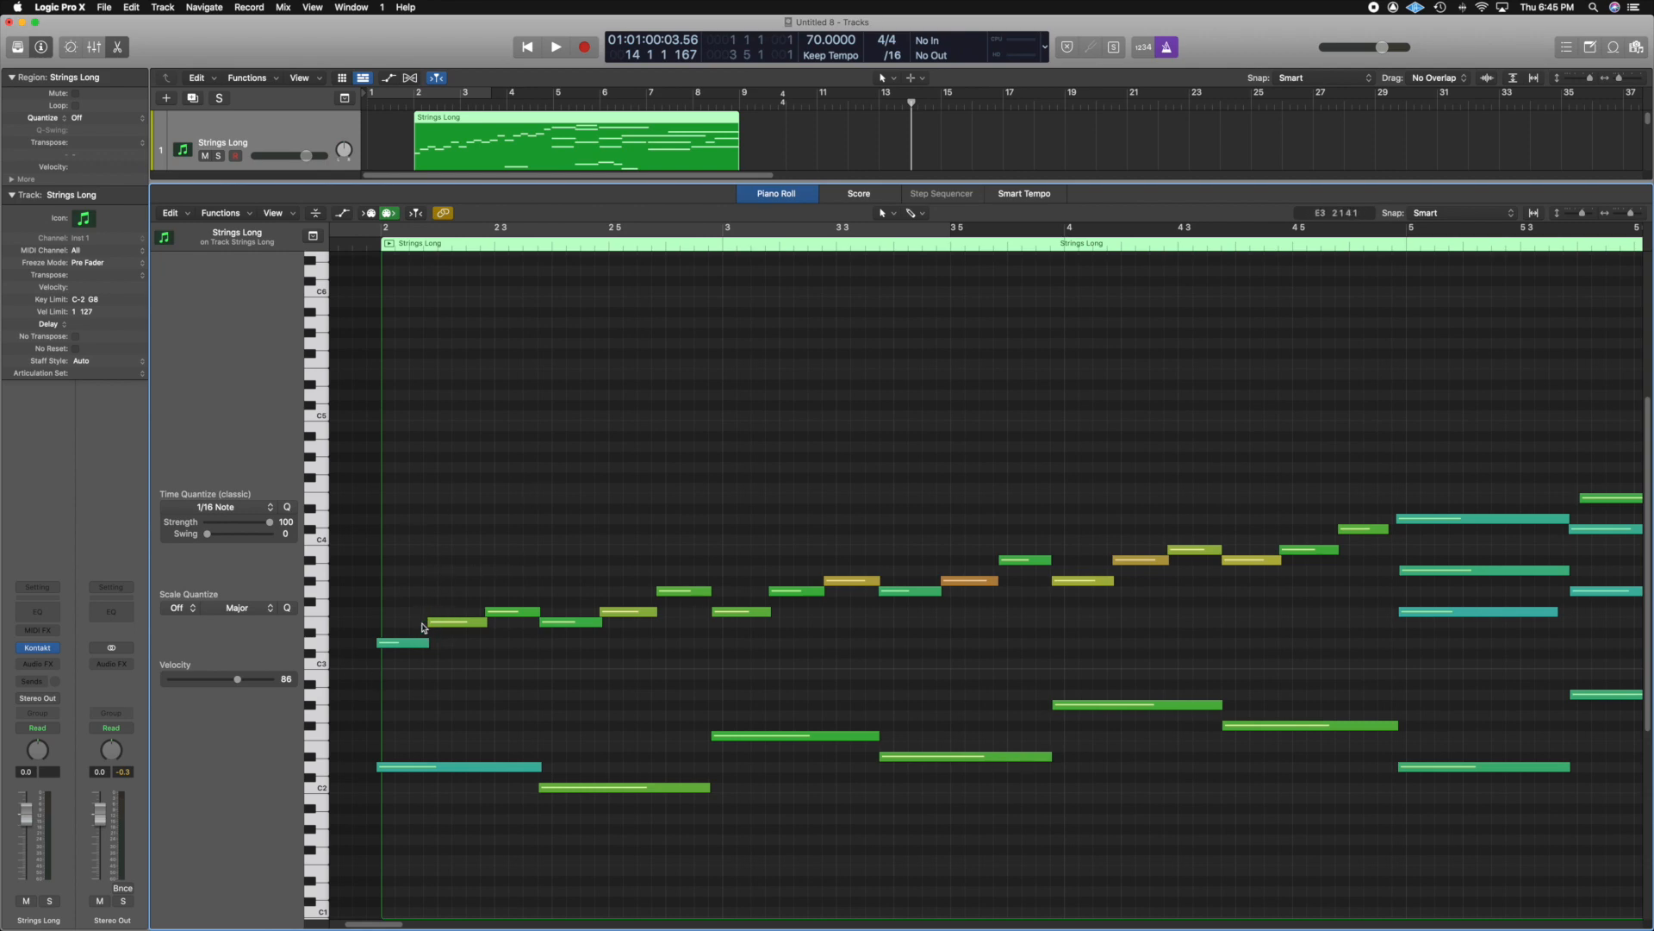
mouse_move(429, 622)
scroll(728, 655, "right", 1)
scroll(728, 654, "right", 5)
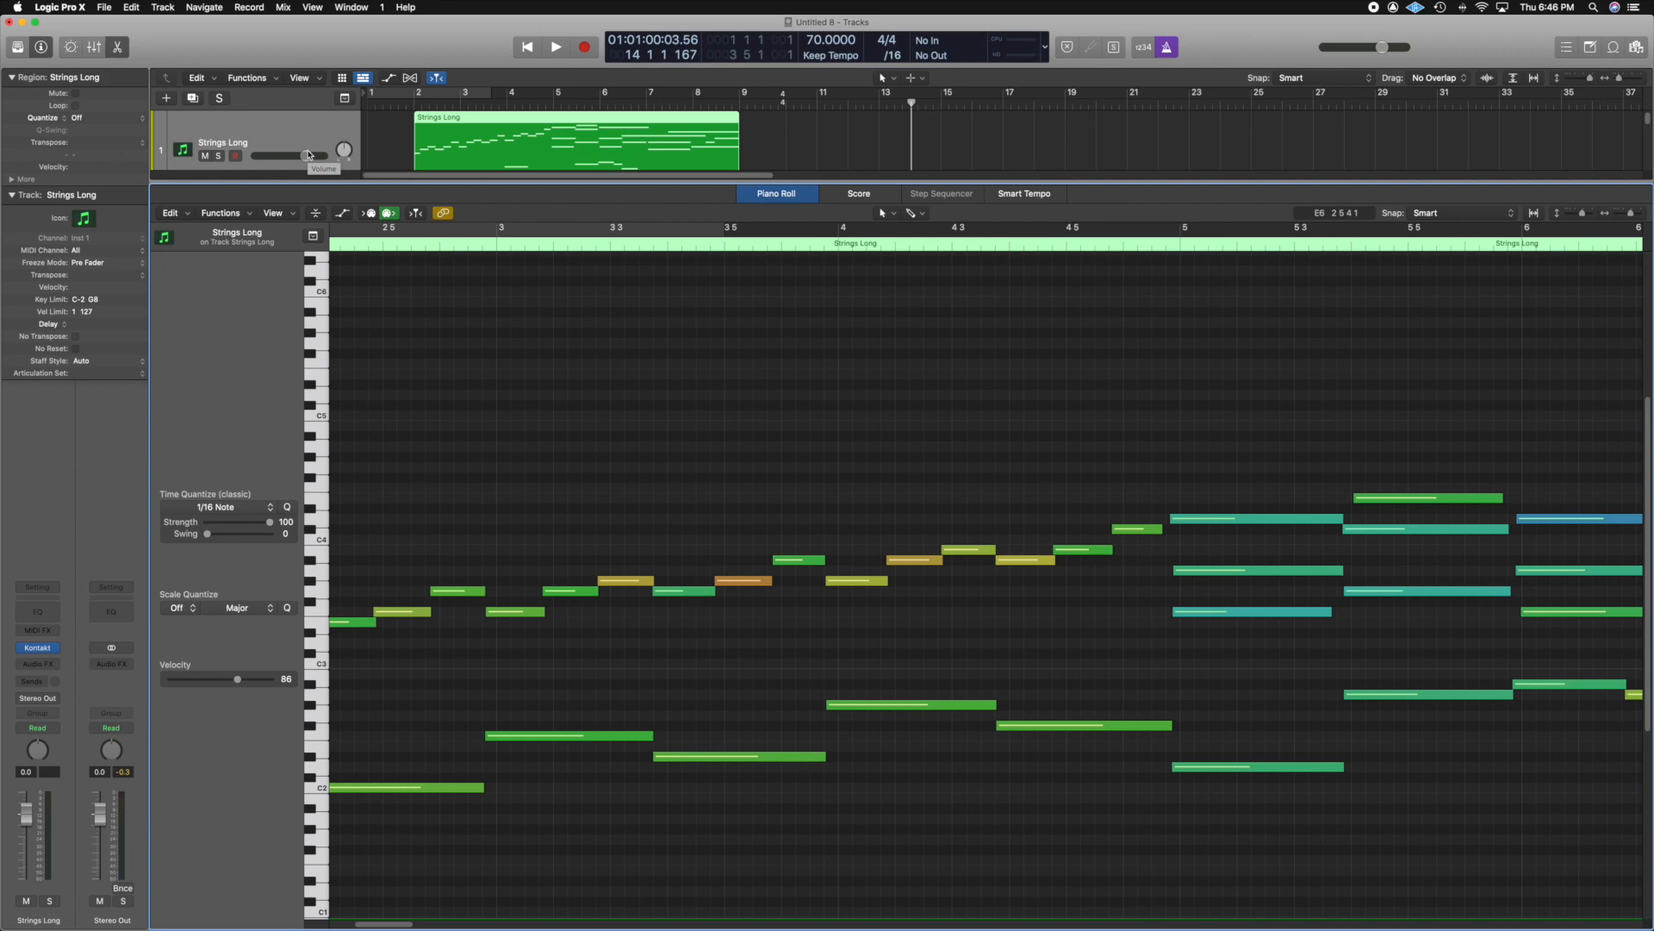
key("e")
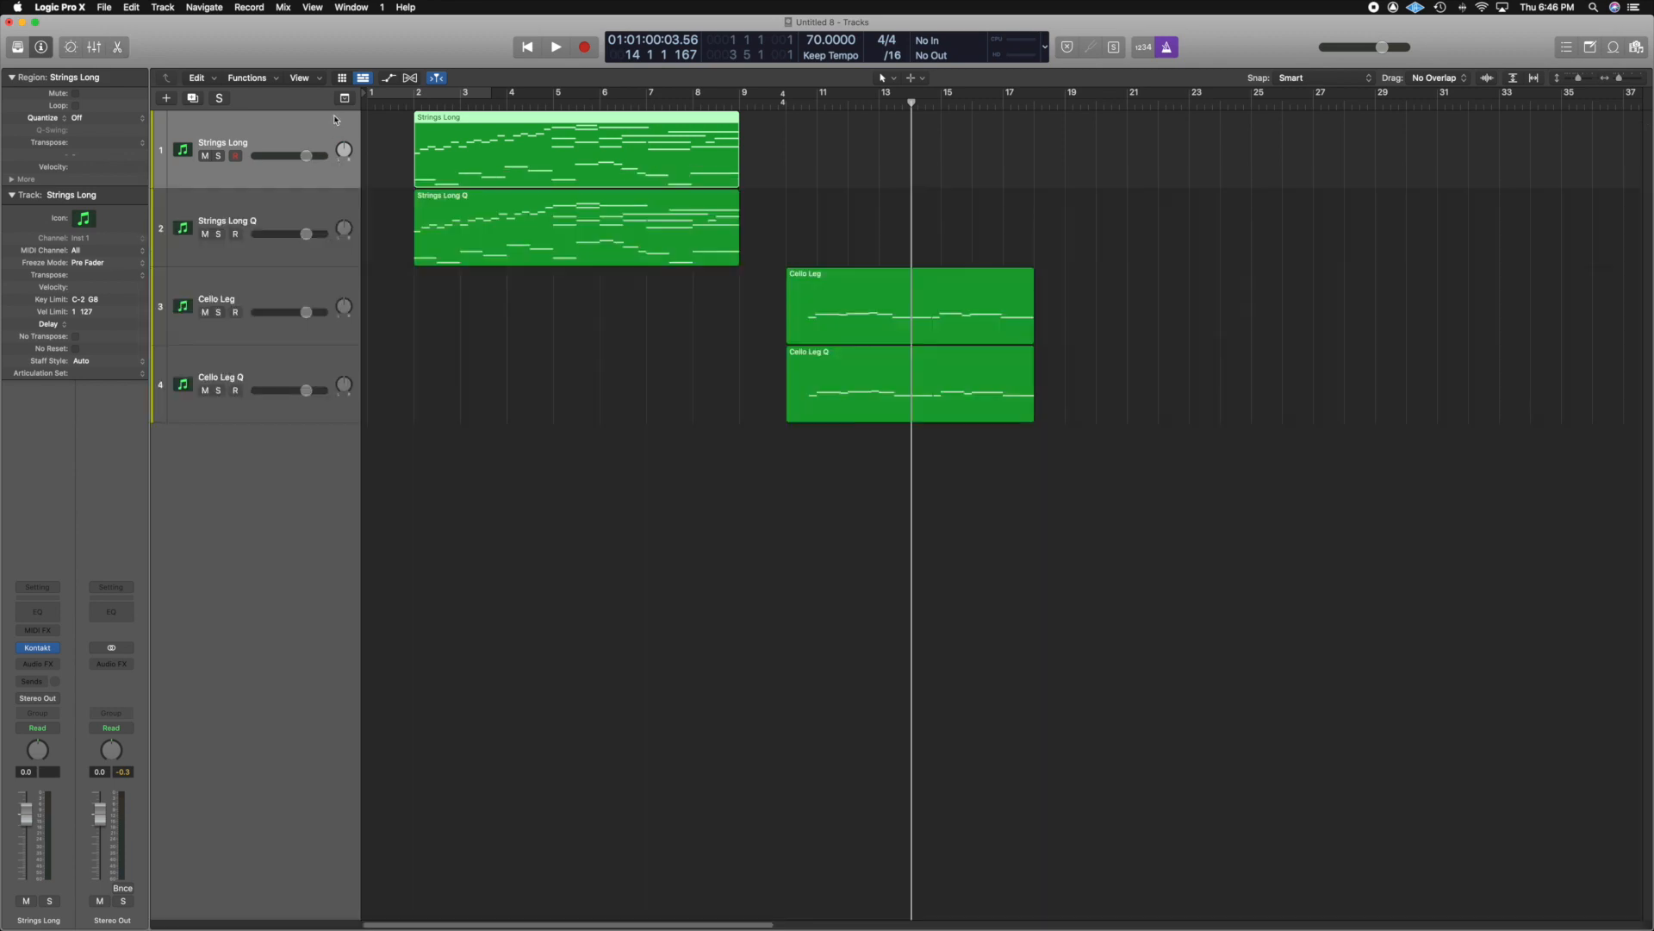
- Solo the Strings Long track and play its region from just before bar 2, with the Piano Roll following the playhead
left_click(217, 156)
left_click(399, 102)
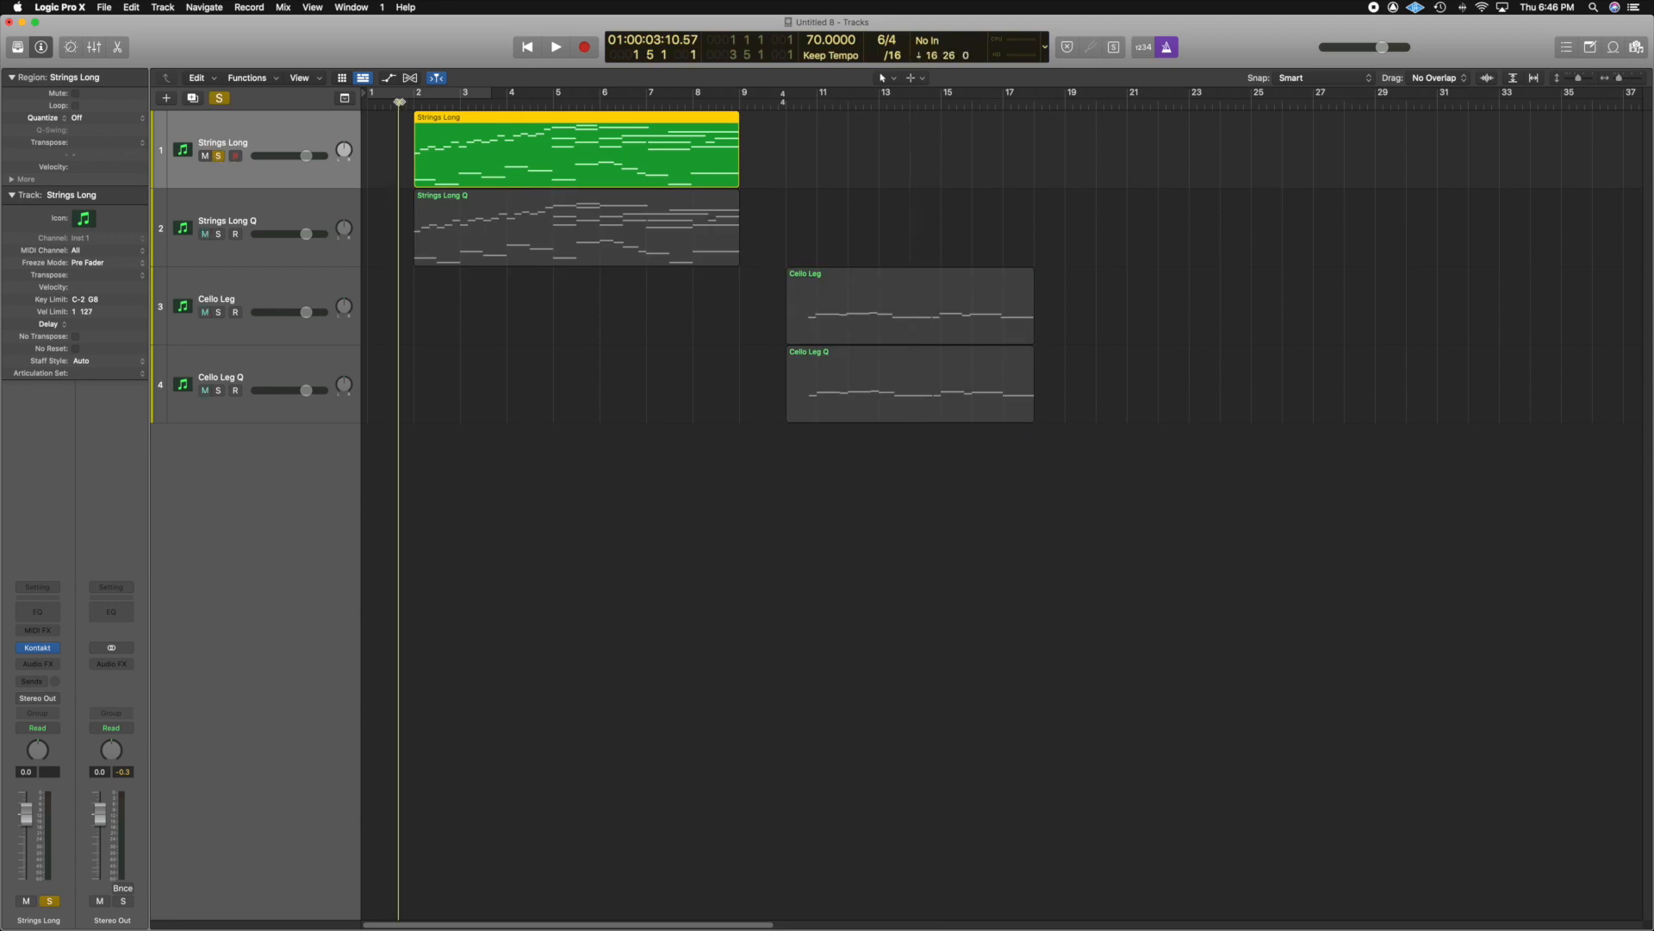
key("space")
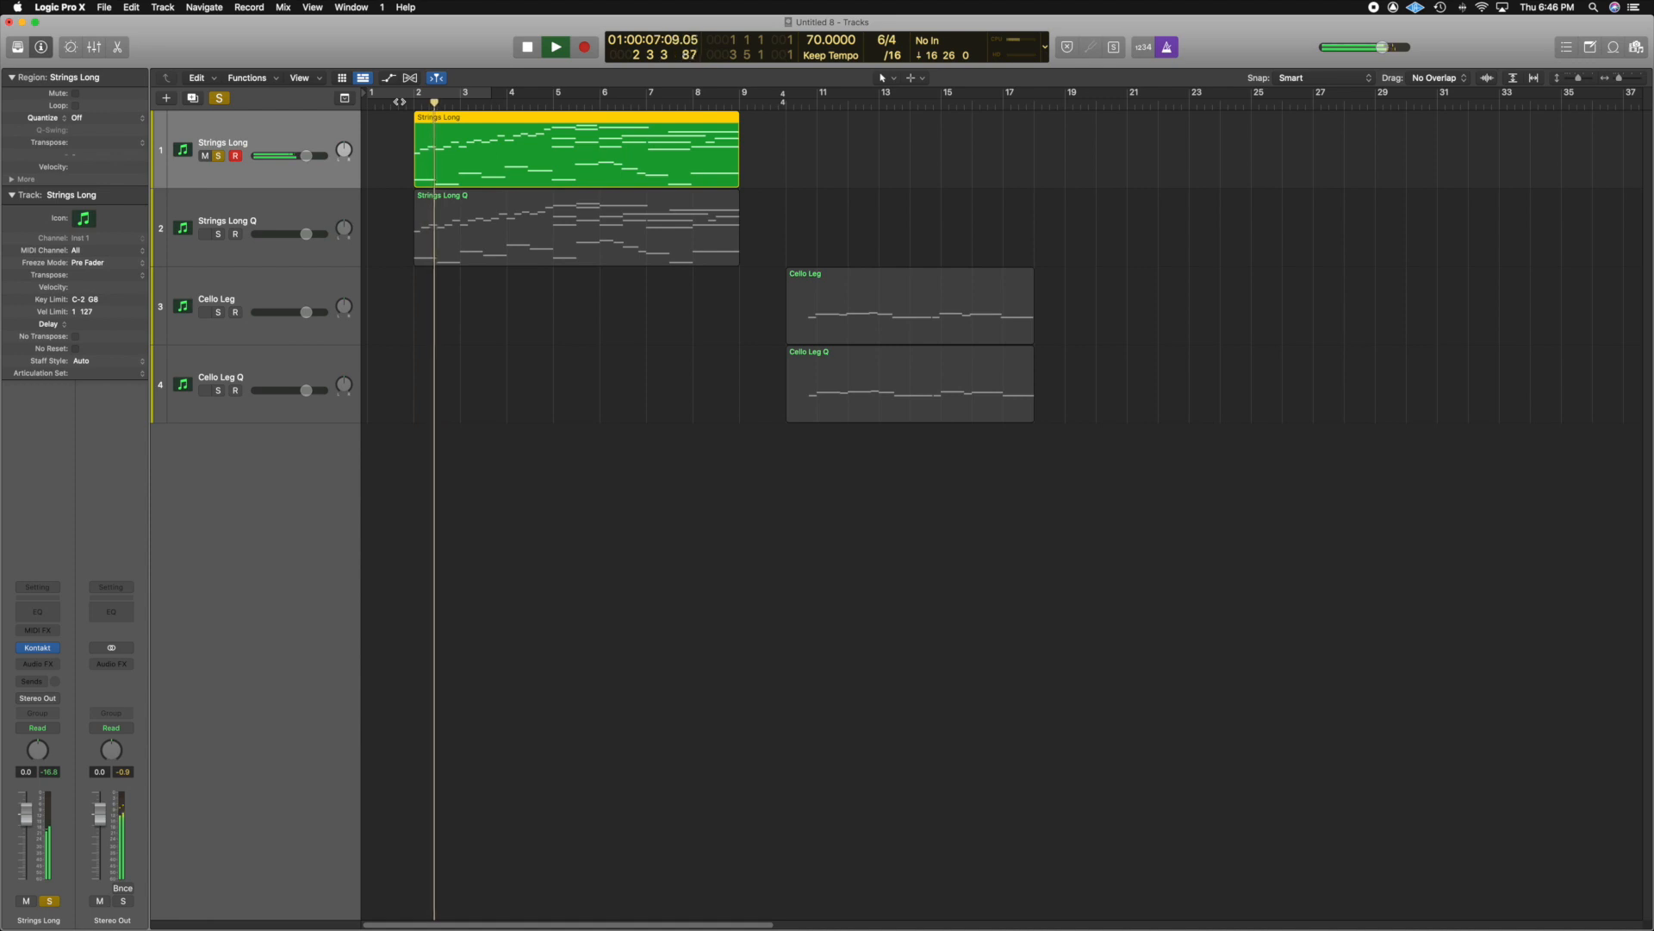
key("p")
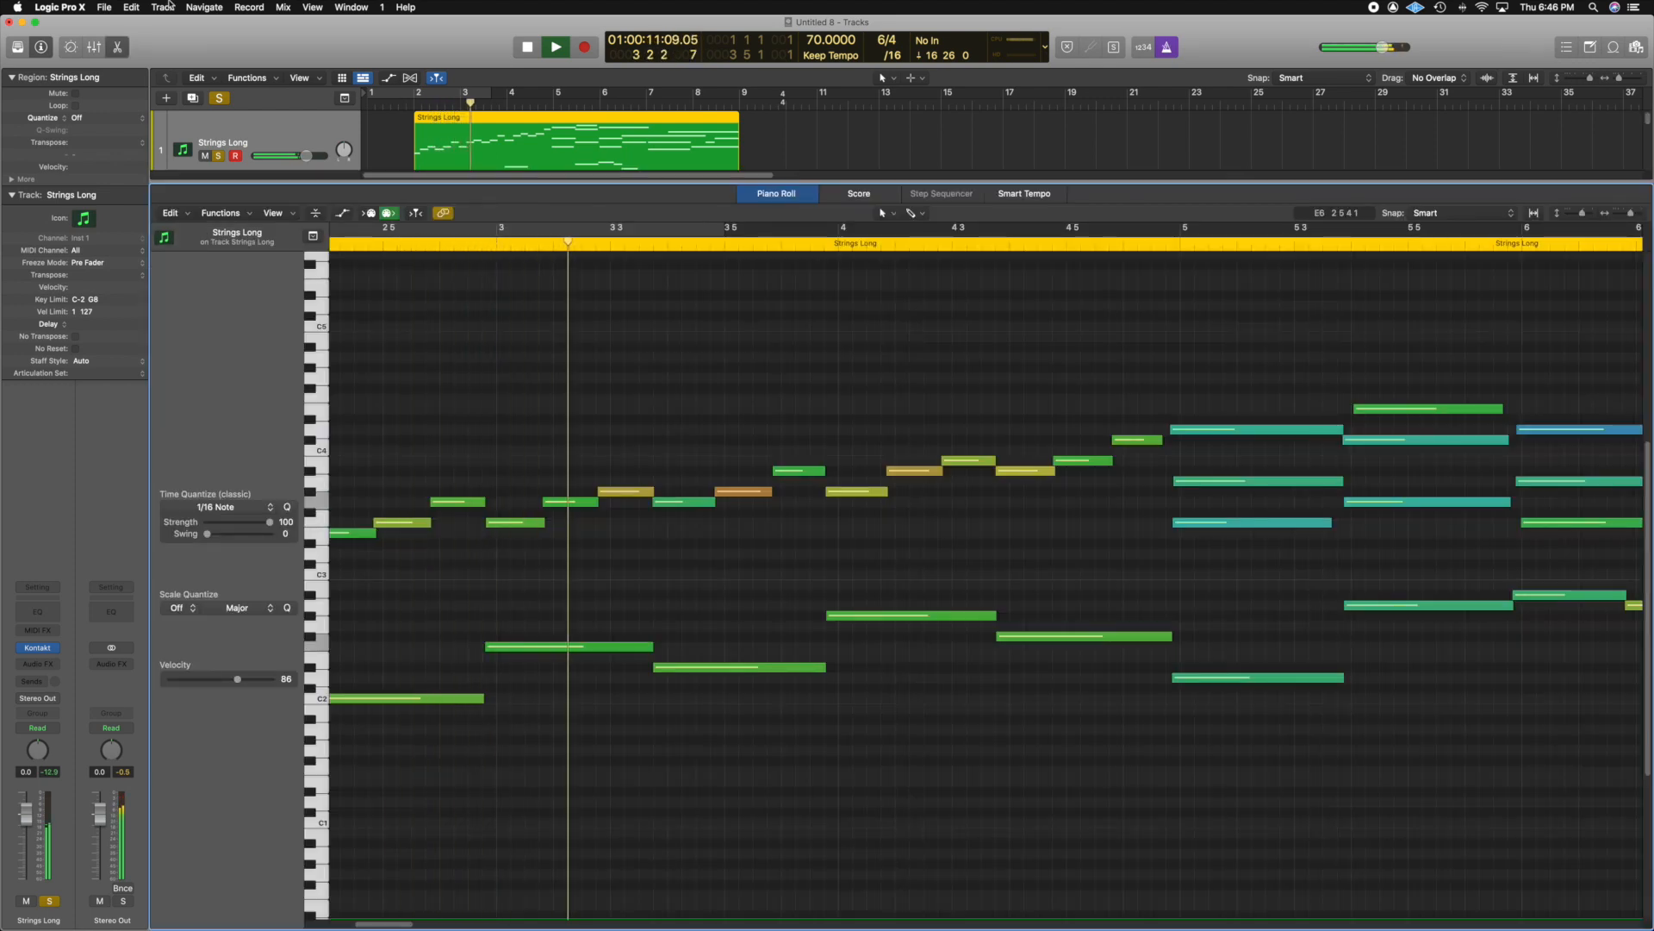
left_click(413, 215)
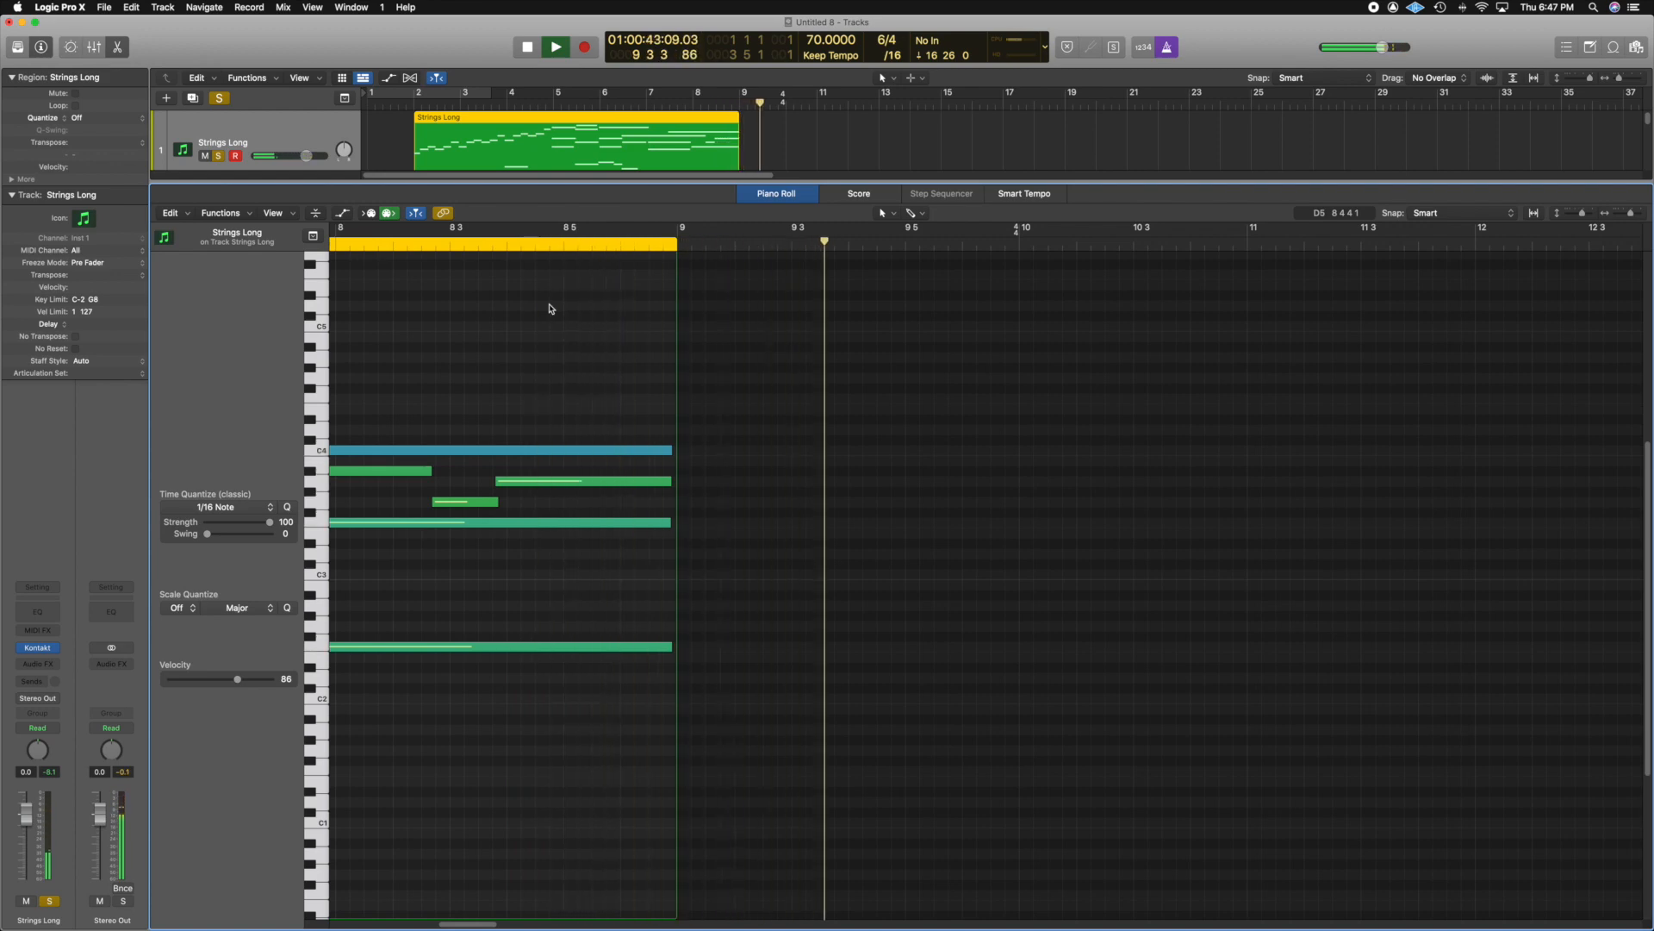
key("space")
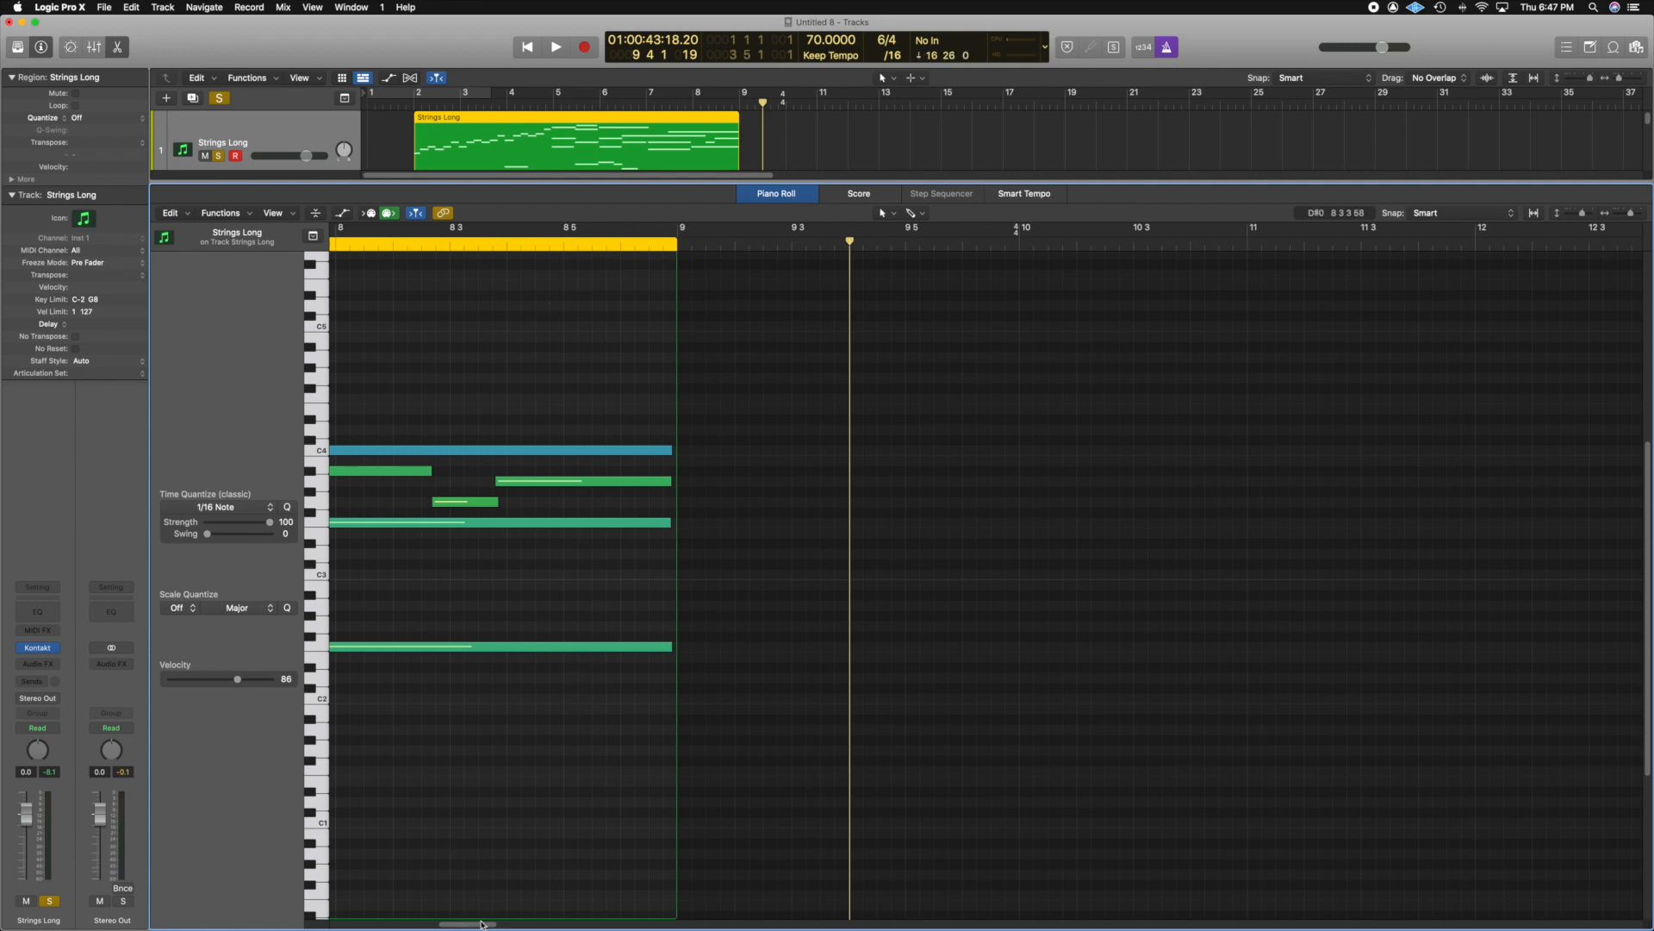
left_click_drag(478, 923, 432, 922)
key("e")
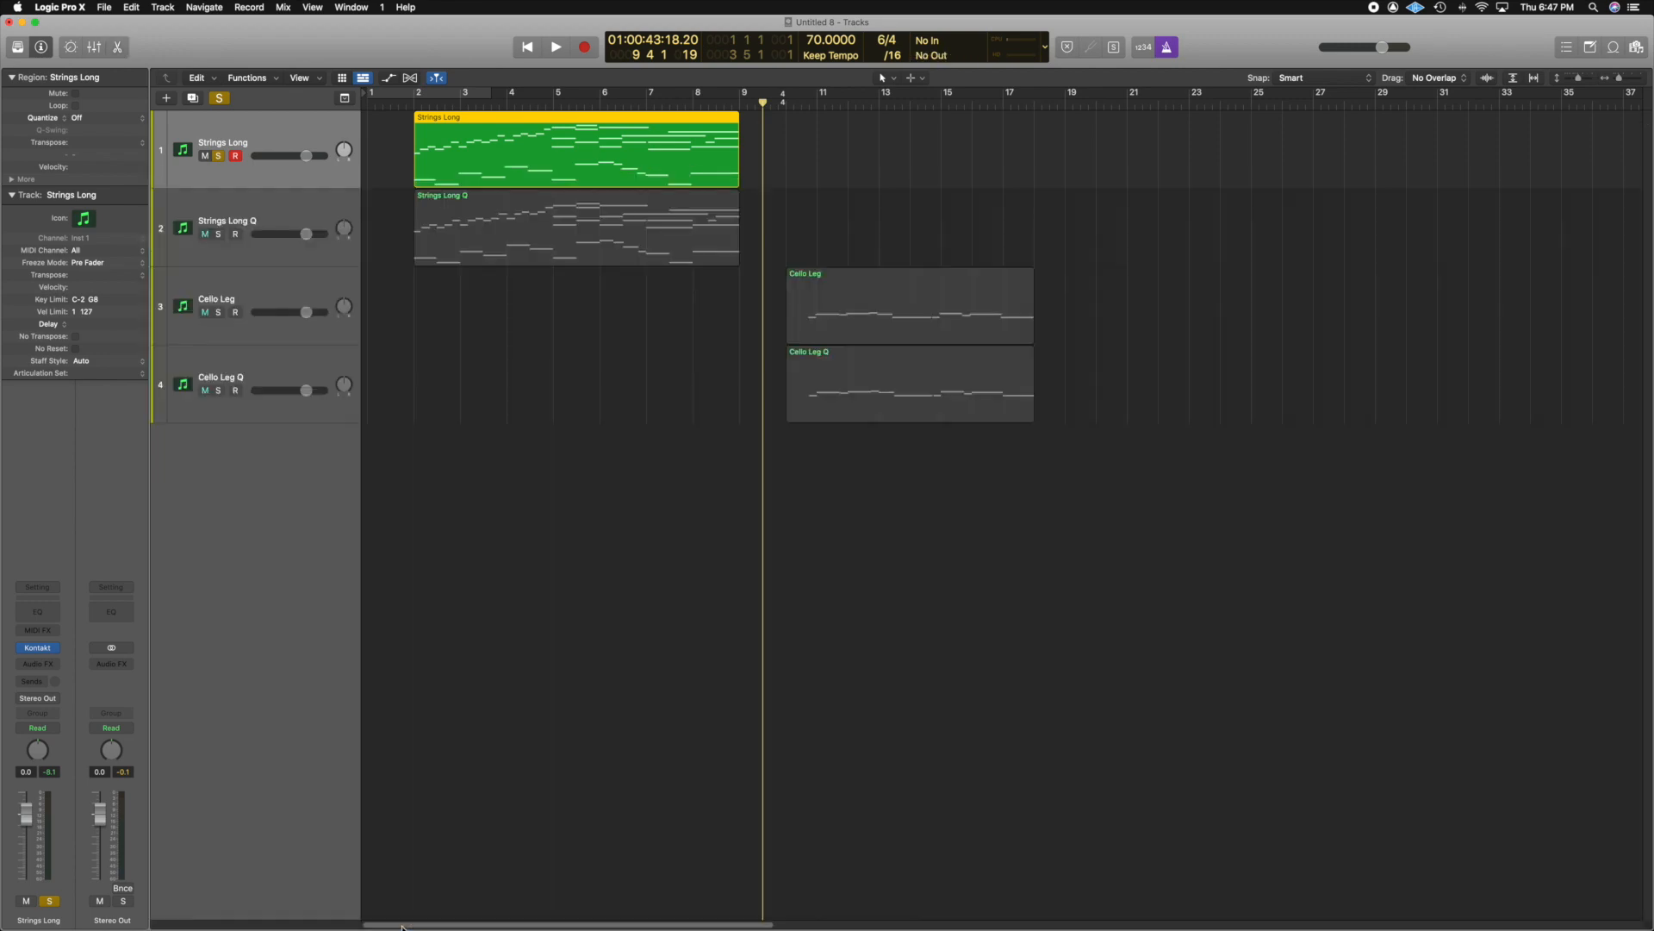
- Quantize the two notes at the start of bar 2 in the Strings Long Q region to 1/16 notes, with that track soloed
left_click(448, 257)
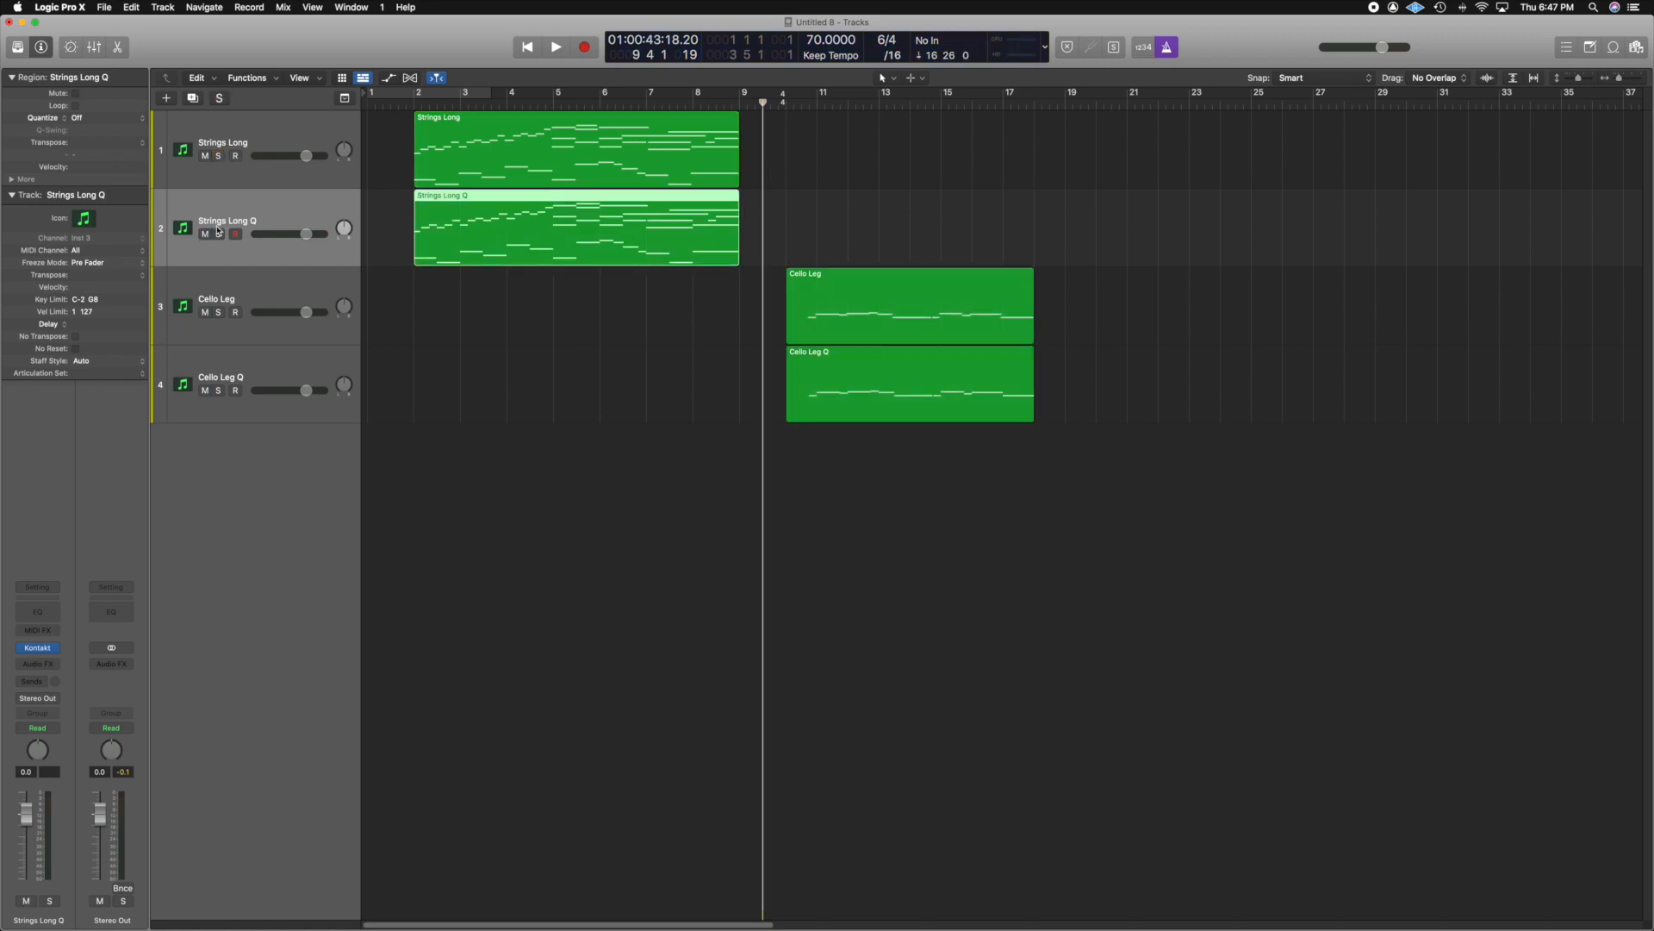
left_click(457, 239)
key("e")
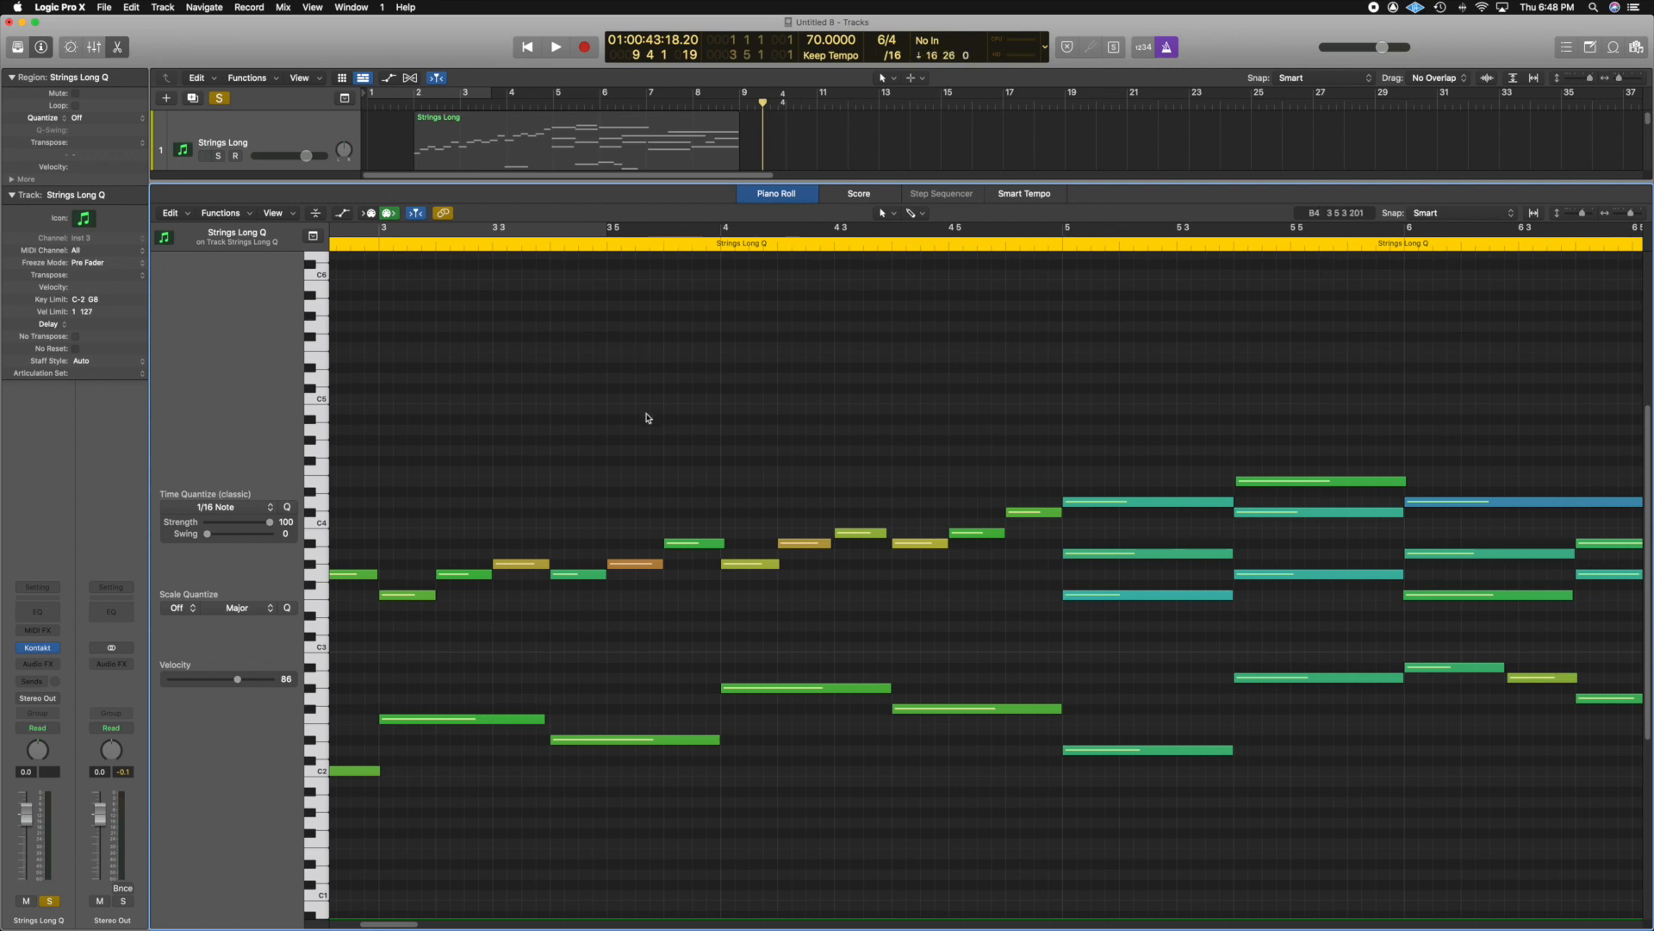
scroll(648, 418, "left", 10)
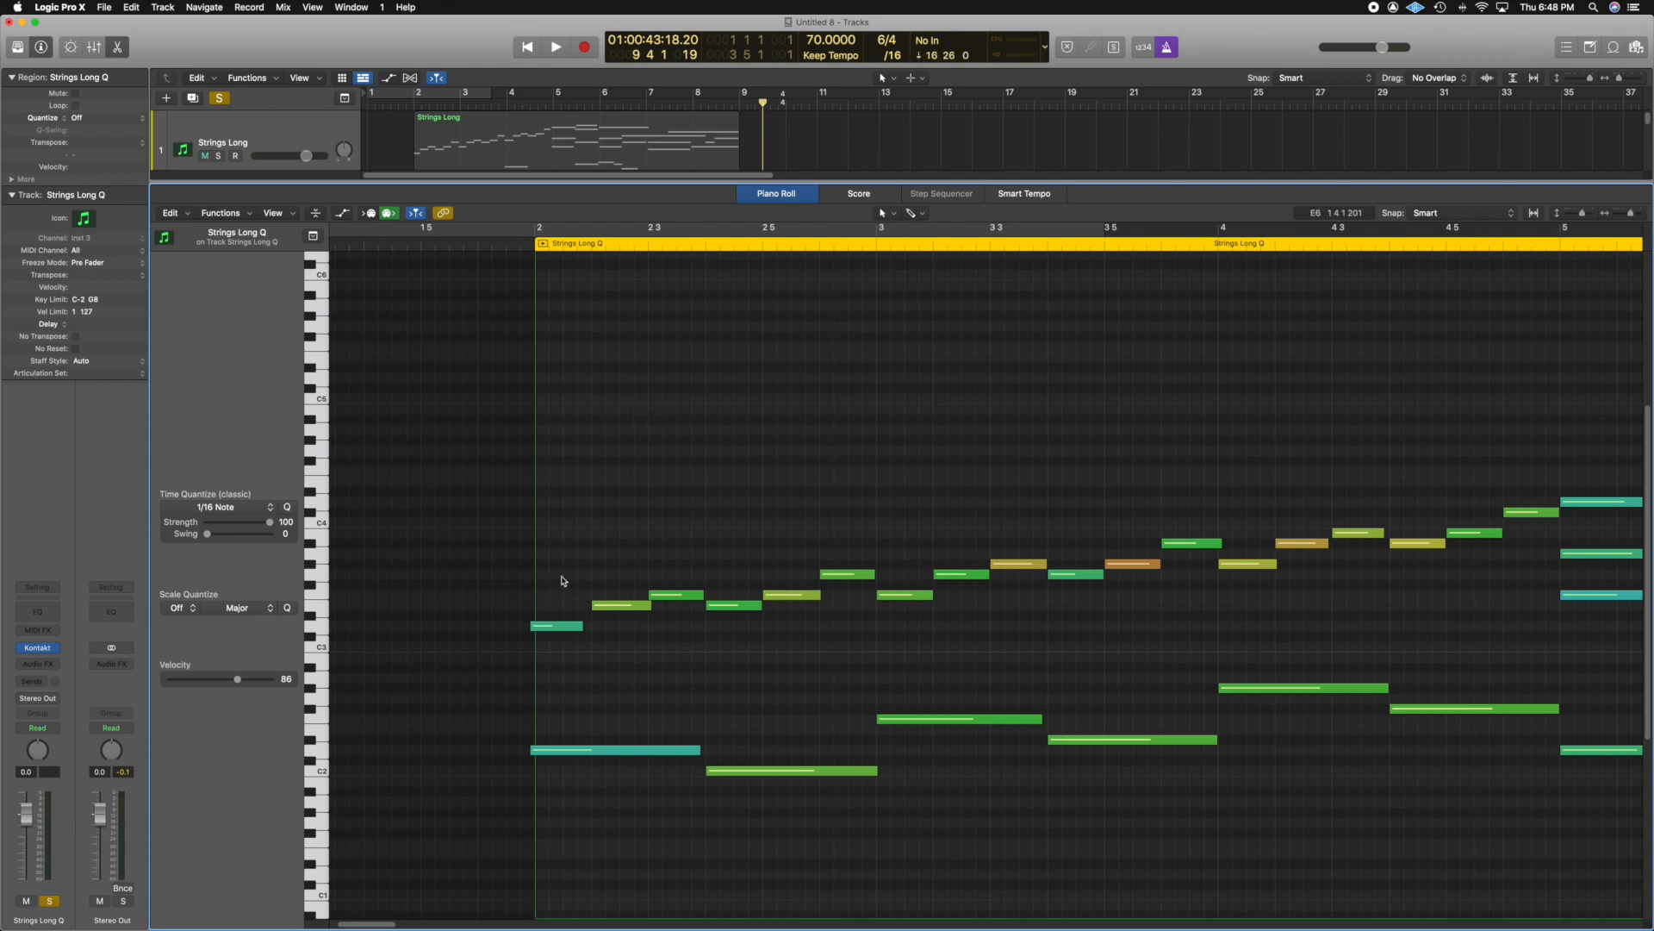
left_click_drag(563, 580, 565, 753)
key("q")
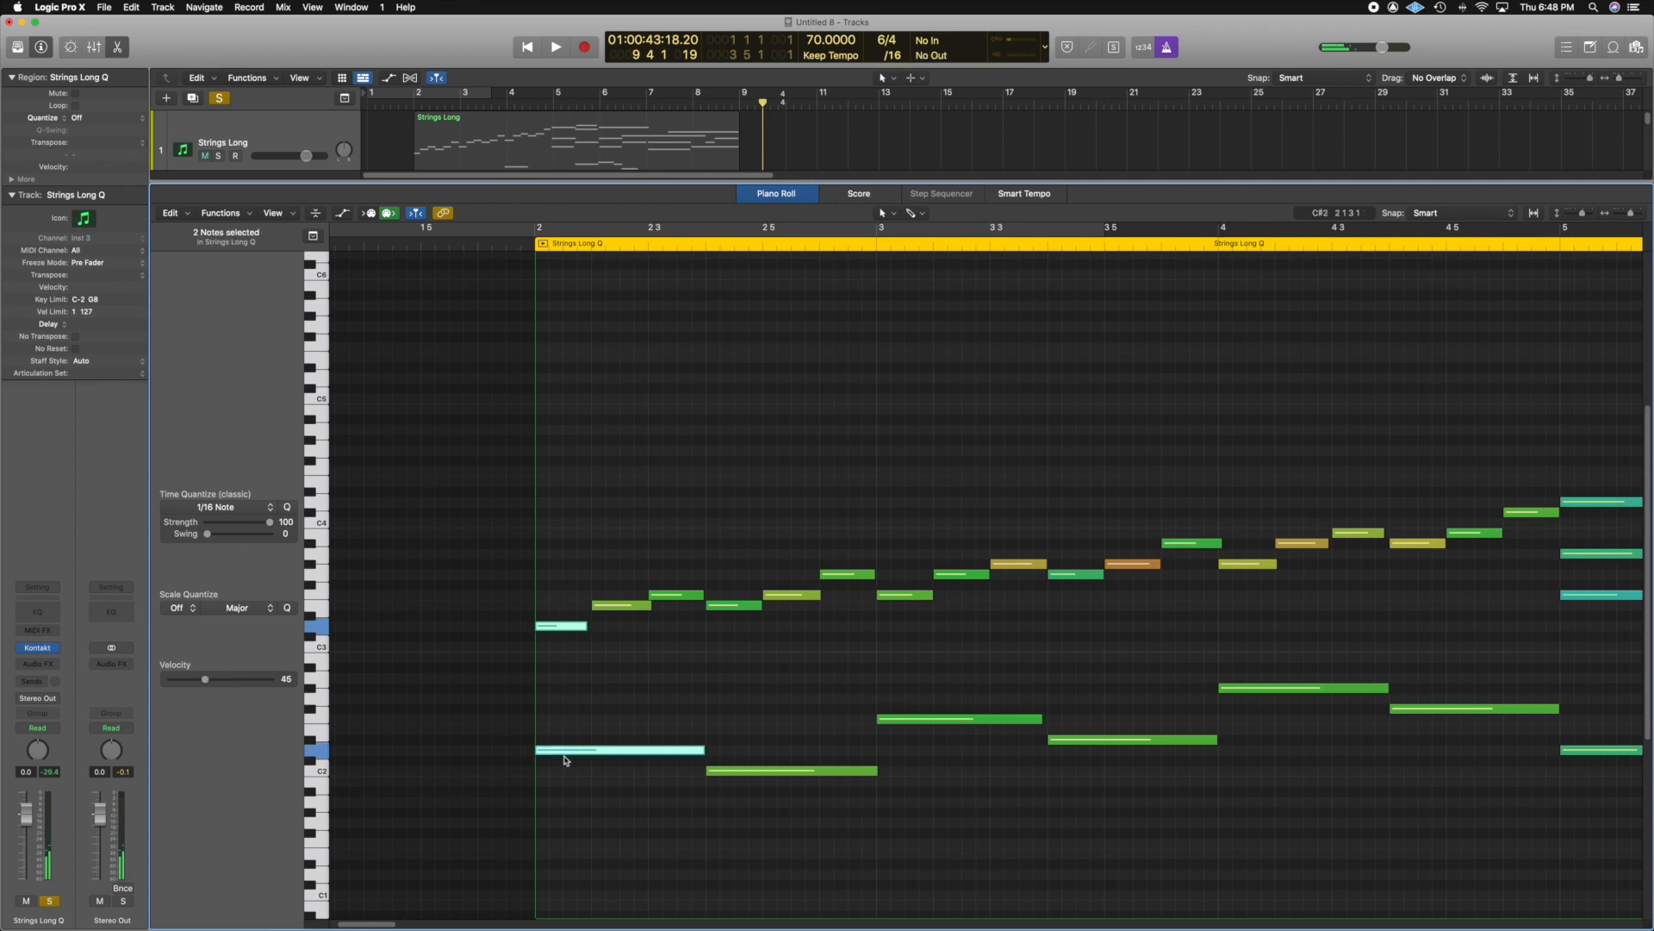
left_click(574, 718)
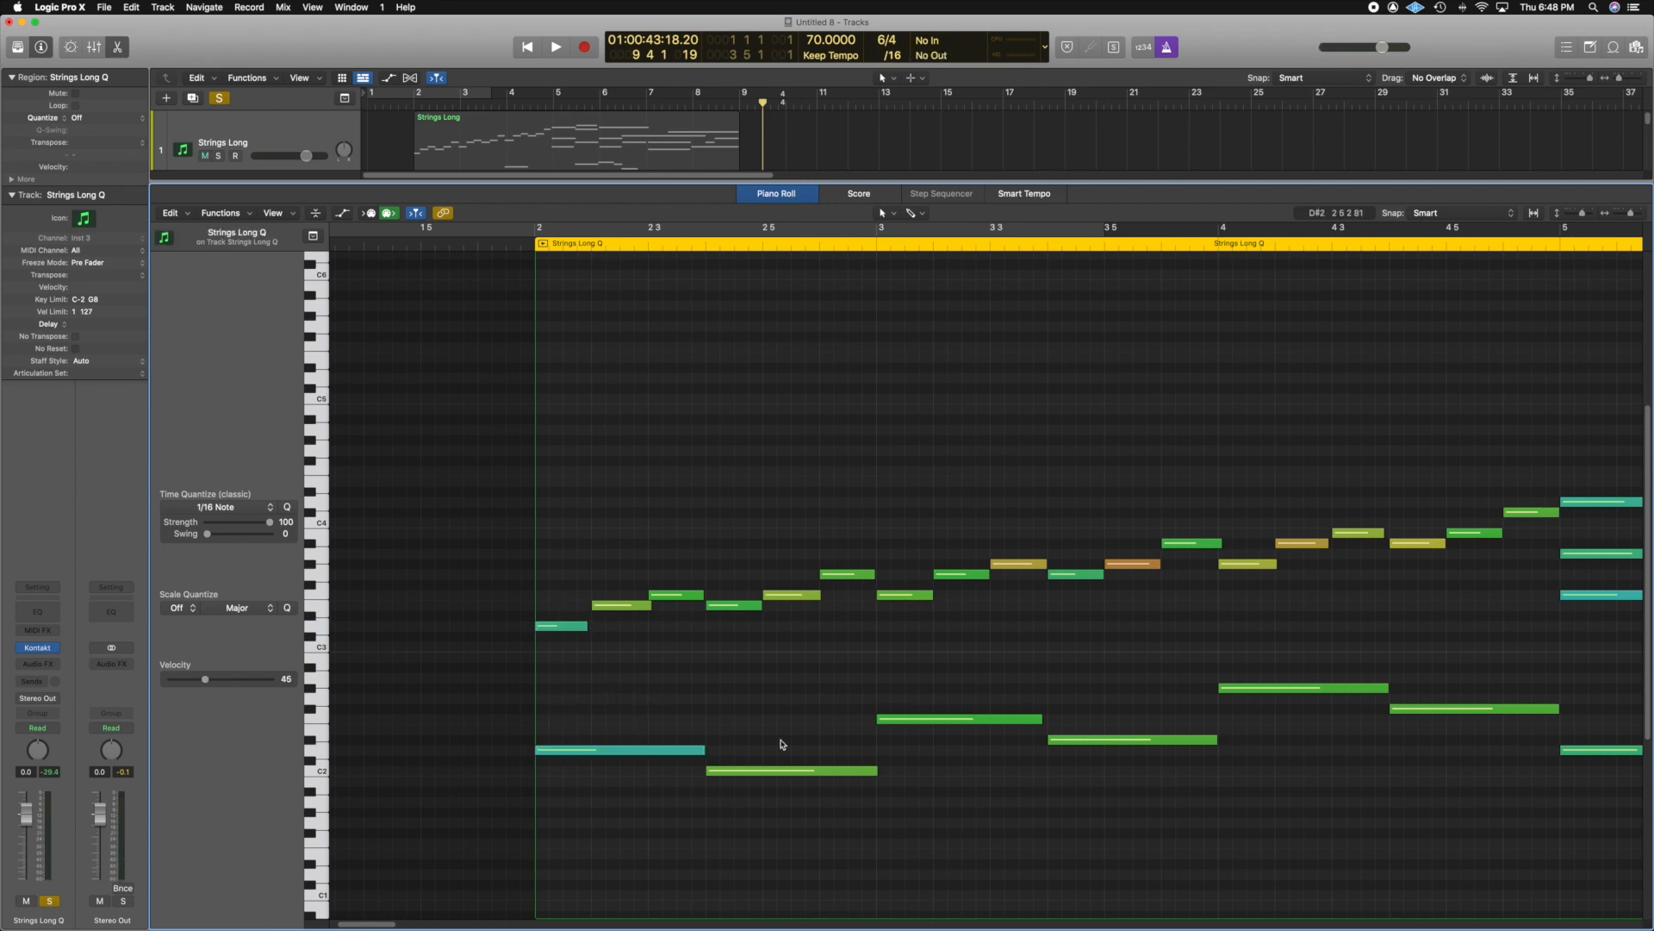
- Play the soloed Strings Long Q region through to its end in the Piano Roll and close the editor
mouse_move(384, 922)
left_mouse_down()
mouse_move(461, 924)
mouse_move(389, 926)
left_mouse_up()
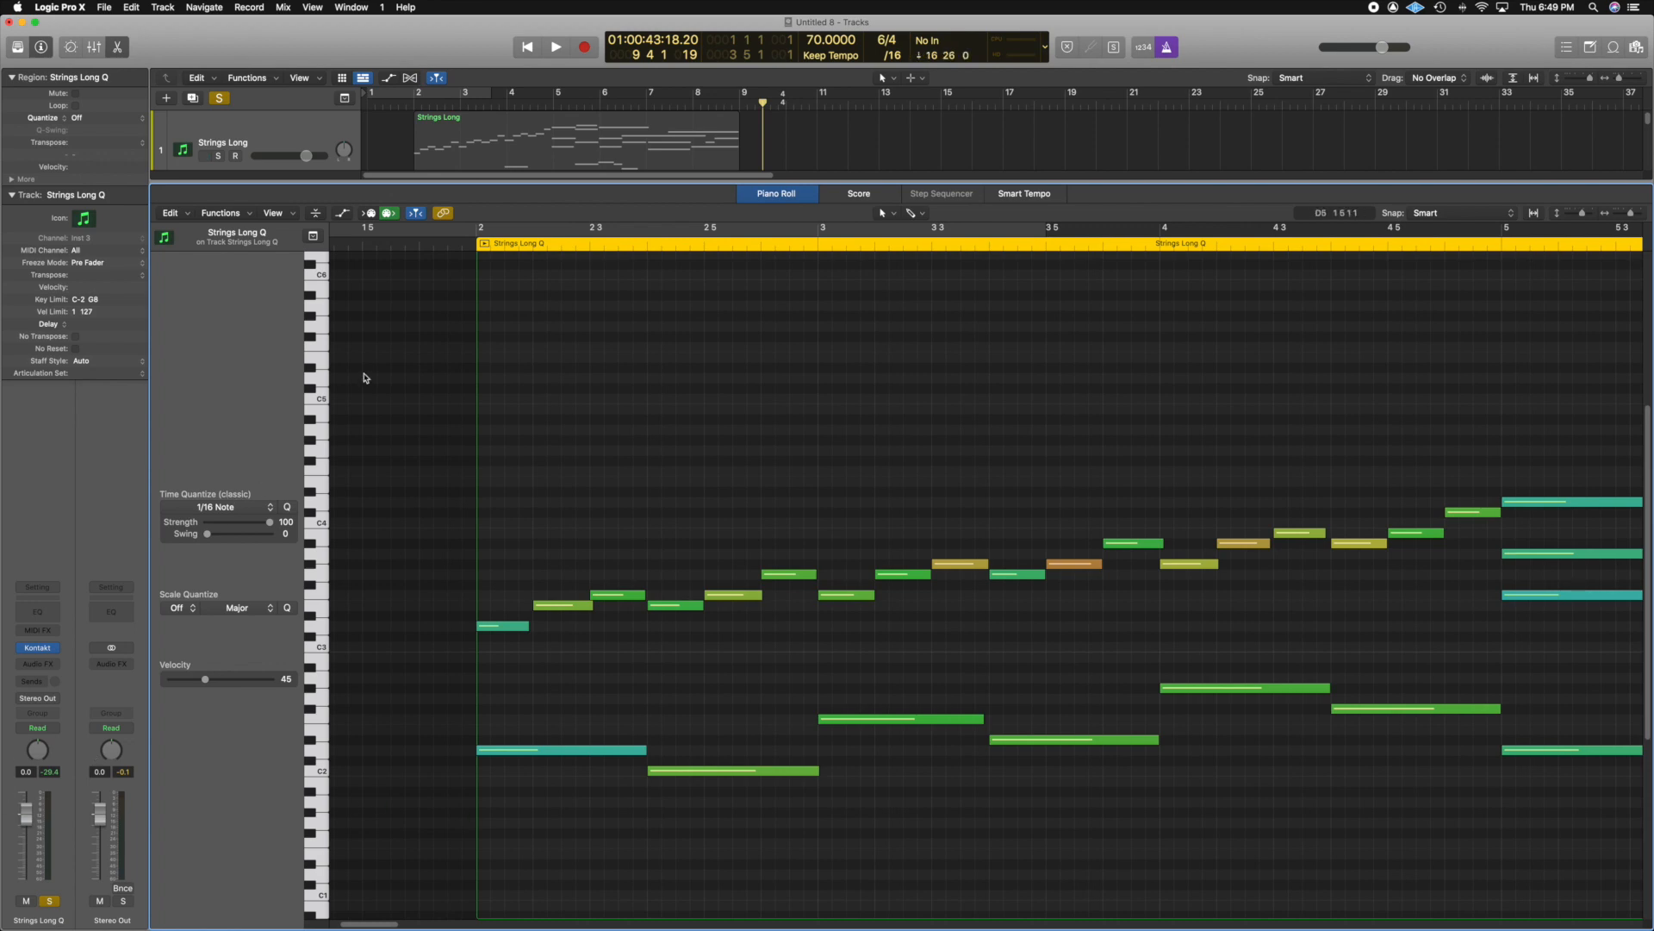
double_click(416, 245)
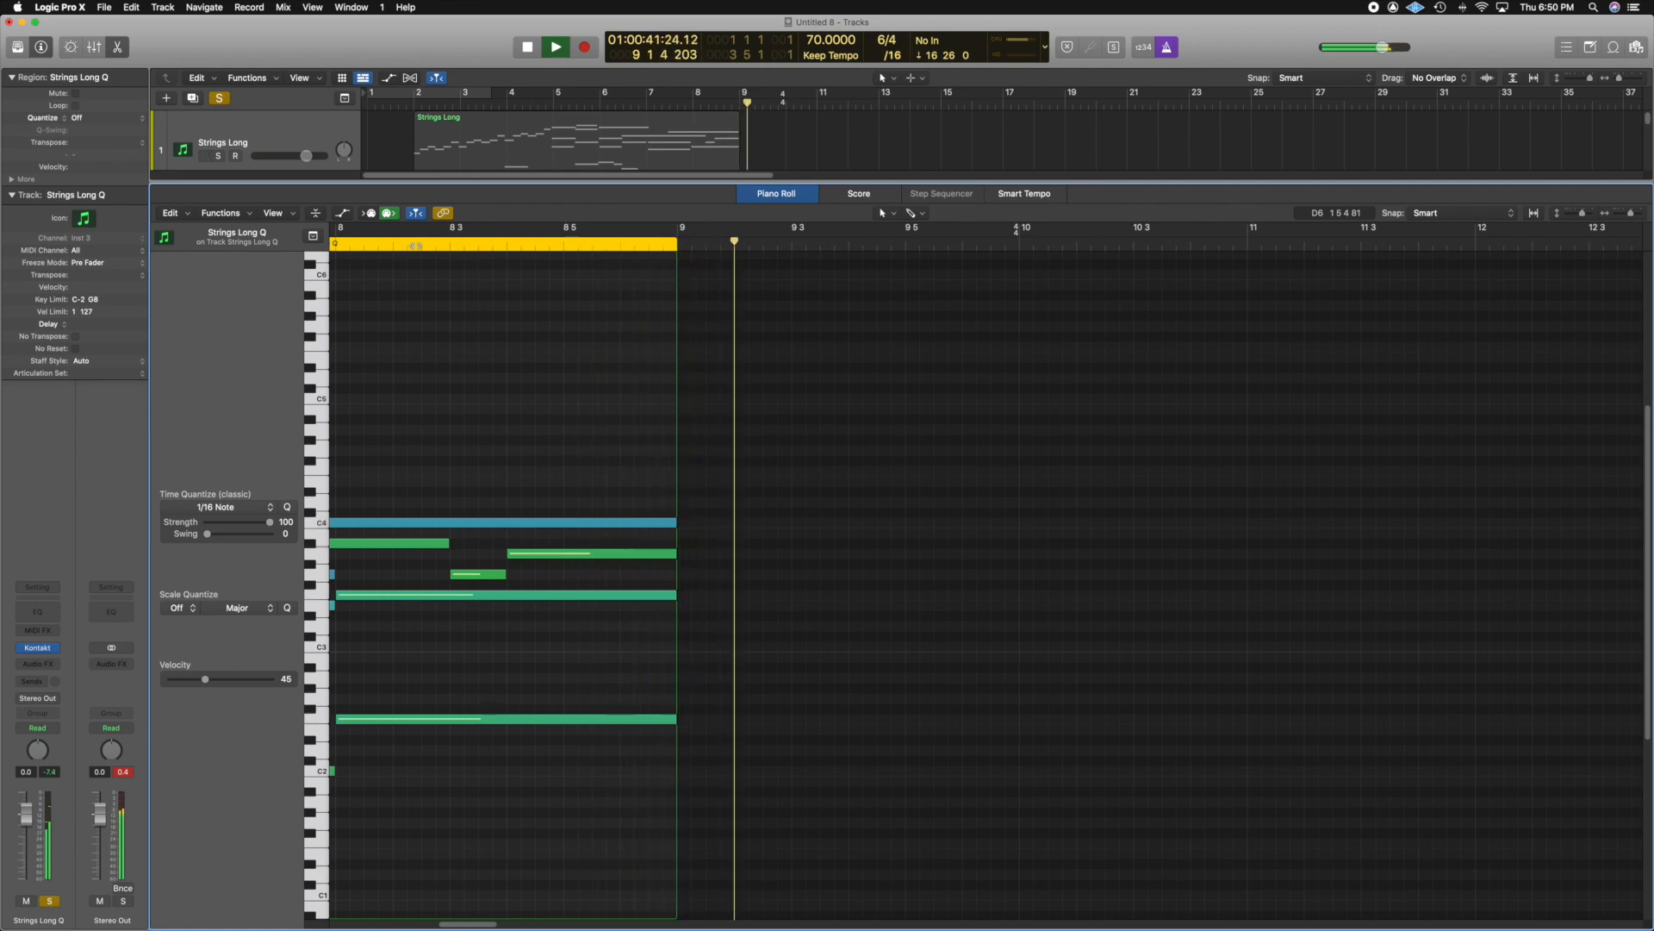
key("space")
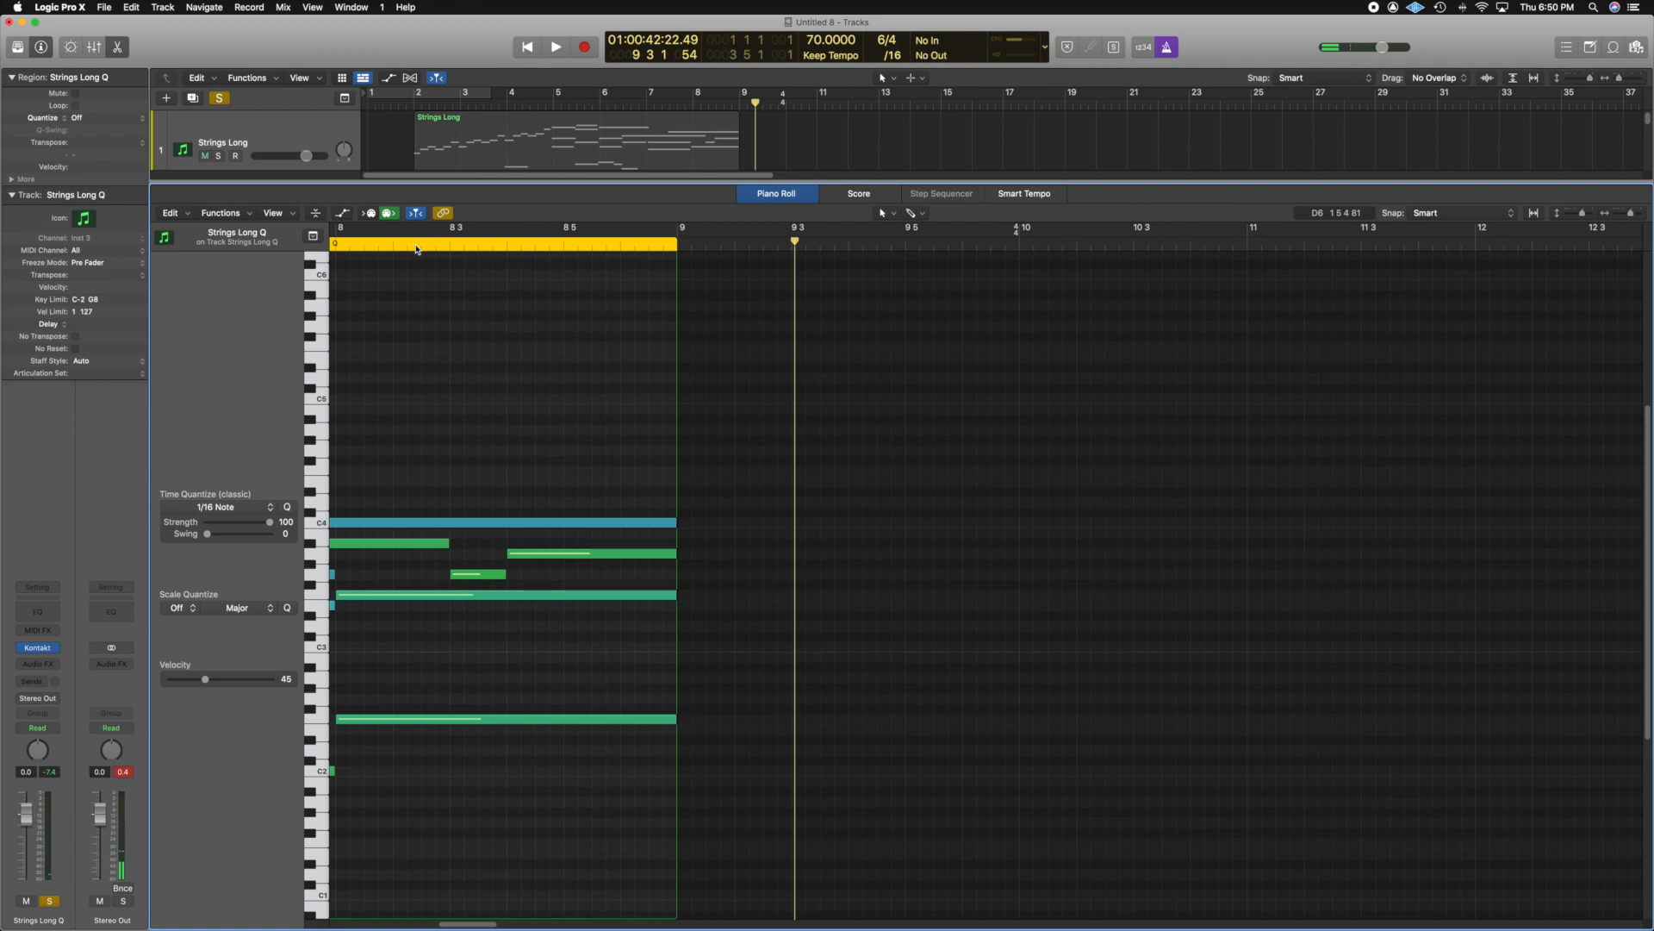
key("p")
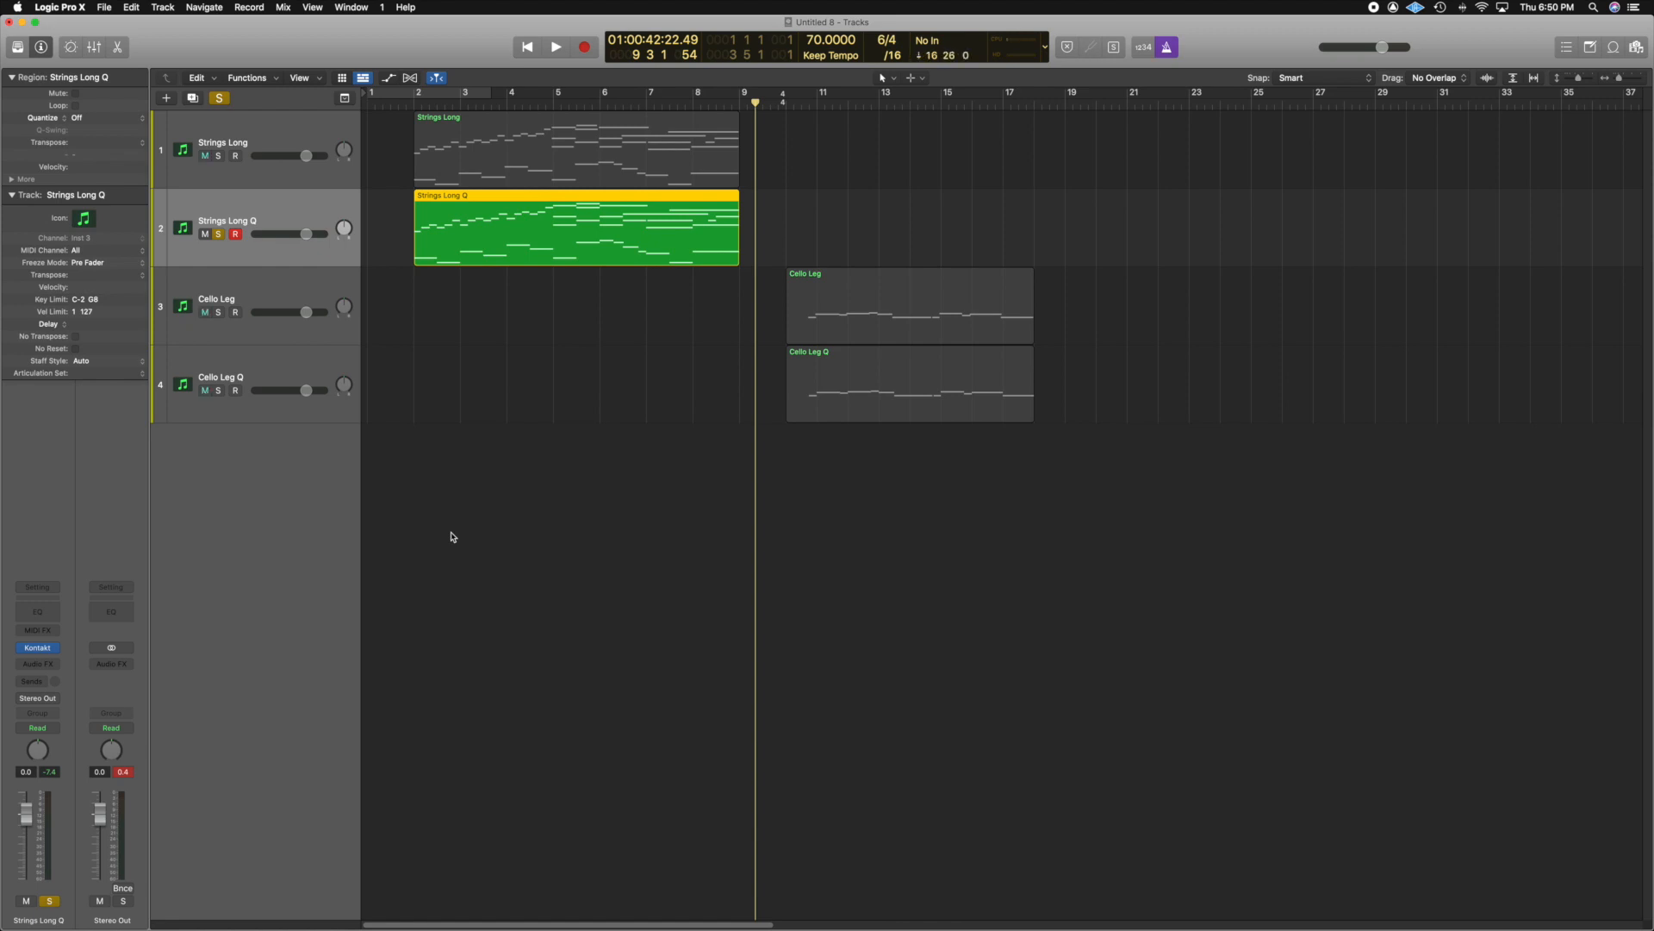
- Show the inspector with the Track section collapsed and the Strings Long Q region's additional parameters expanded
key("i")
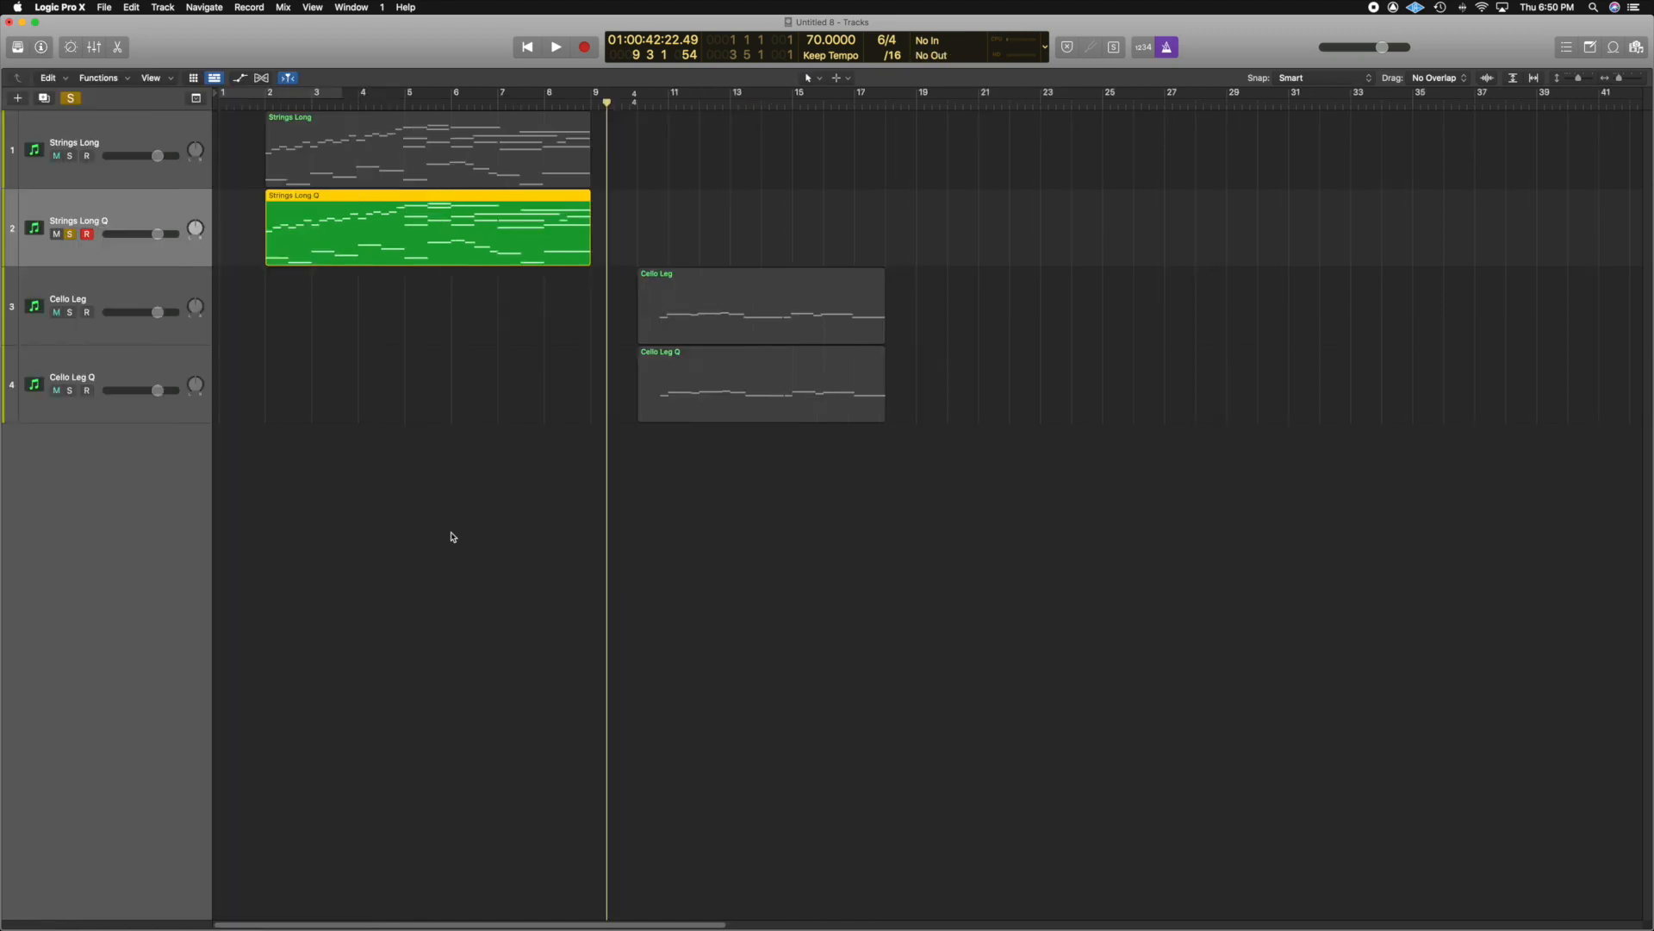
key("i")
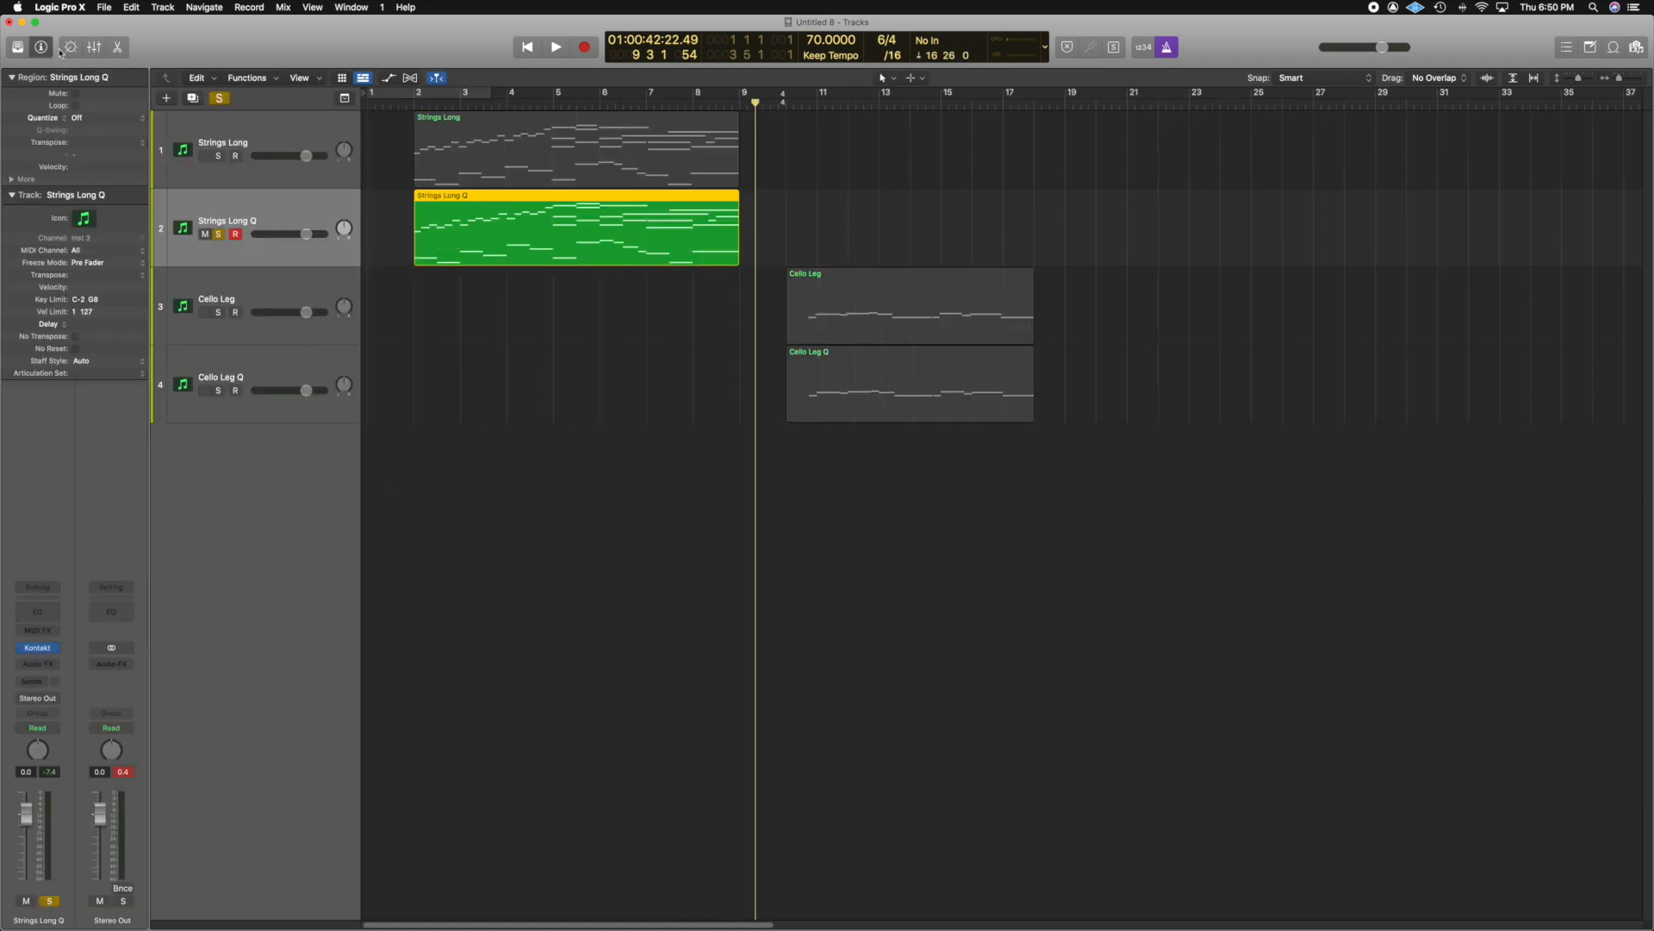
left_click(38, 50)
left_click(38, 49)
left_click(11, 76)
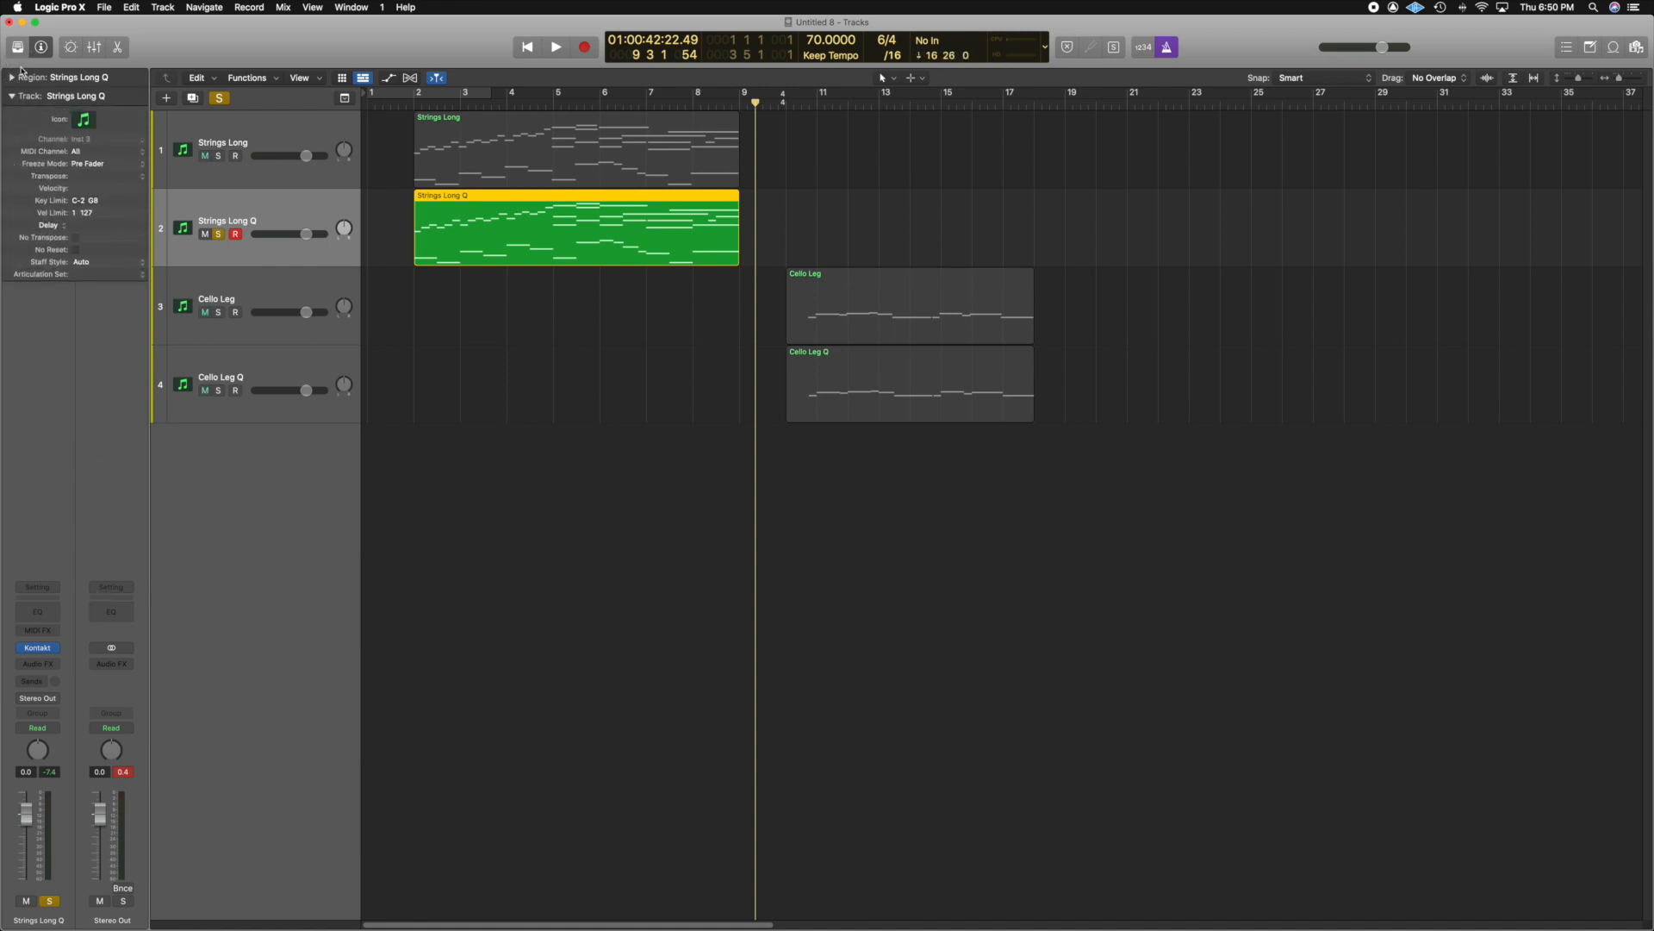
left_click(13, 97)
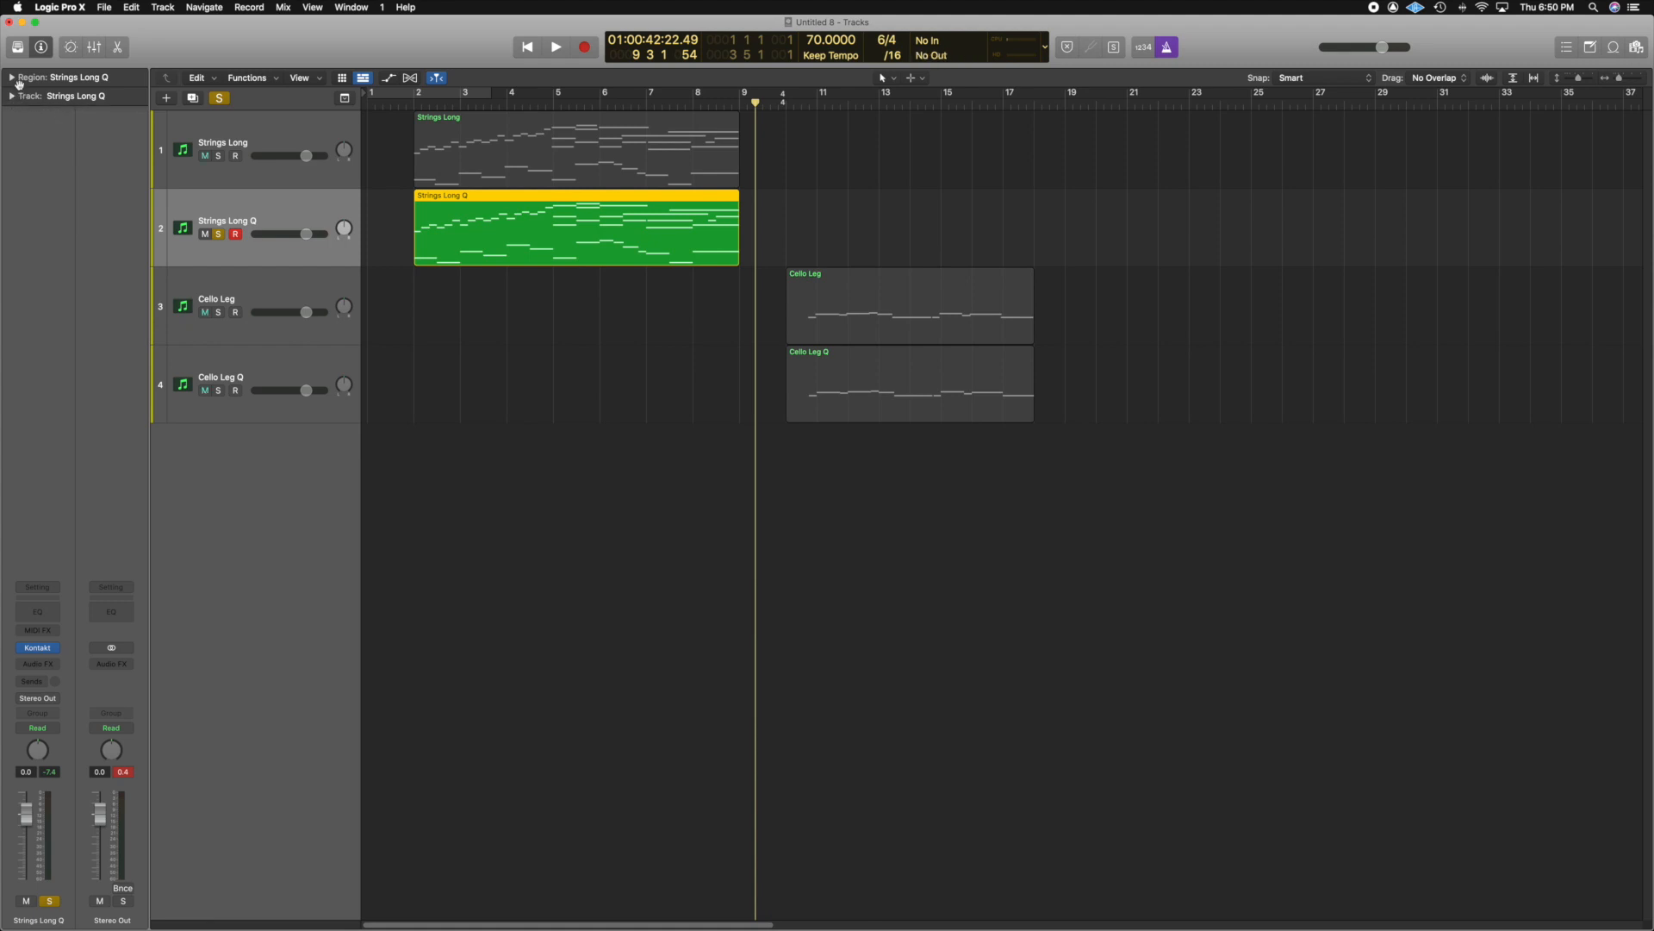
left_click(9, 78)
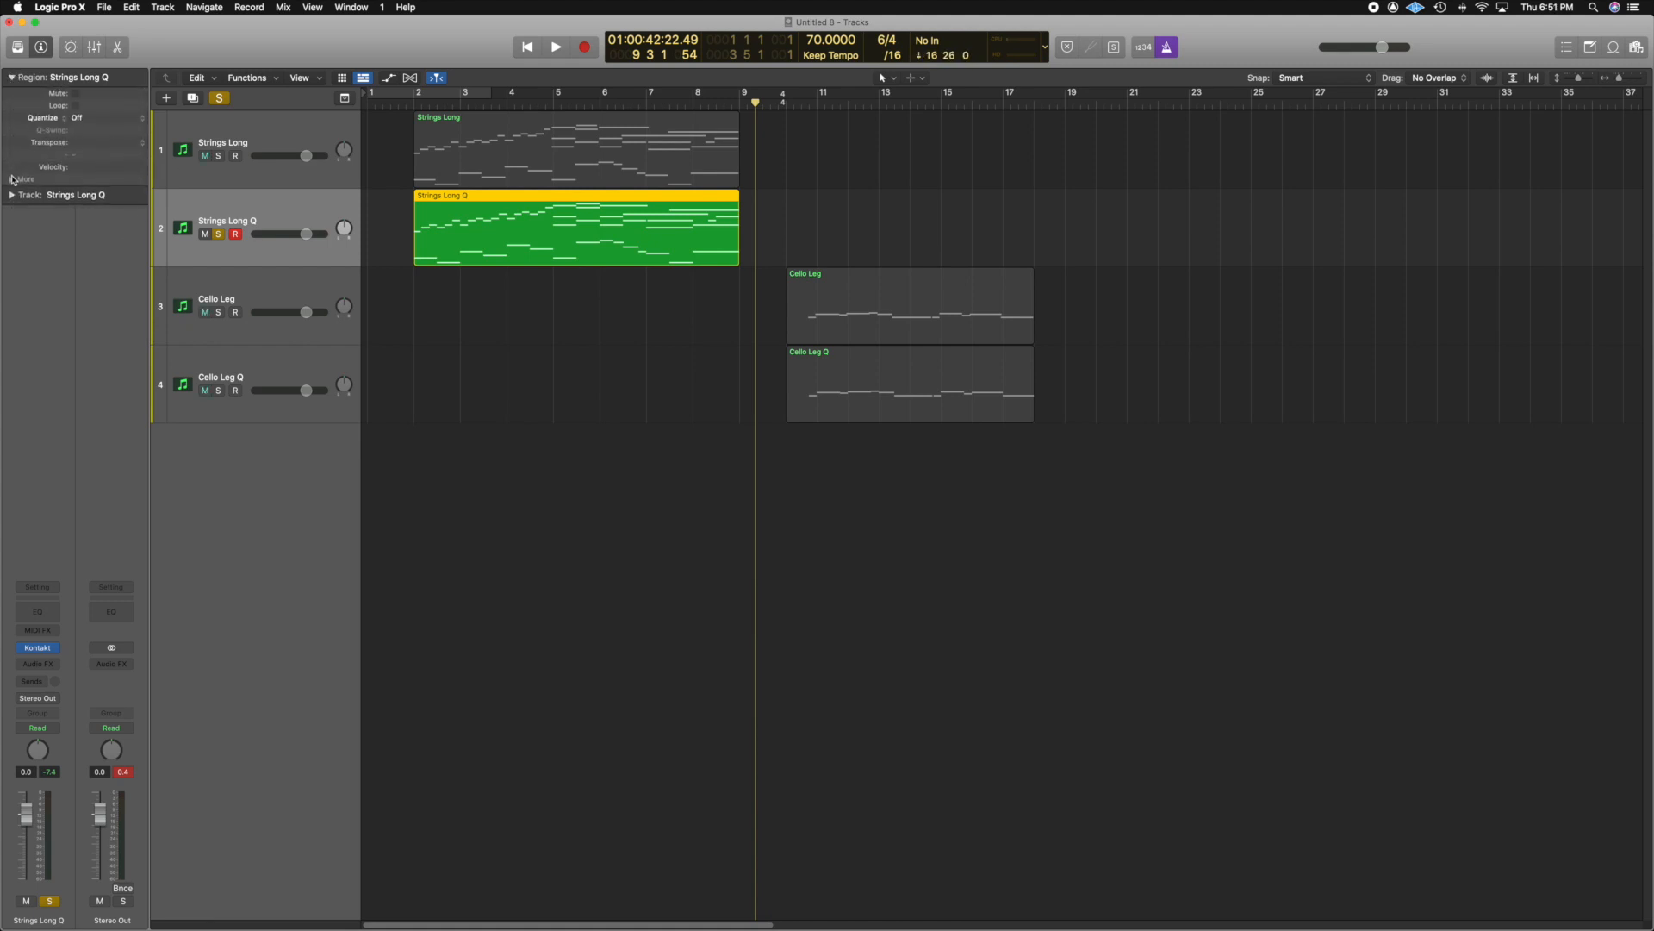
left_click(11, 180)
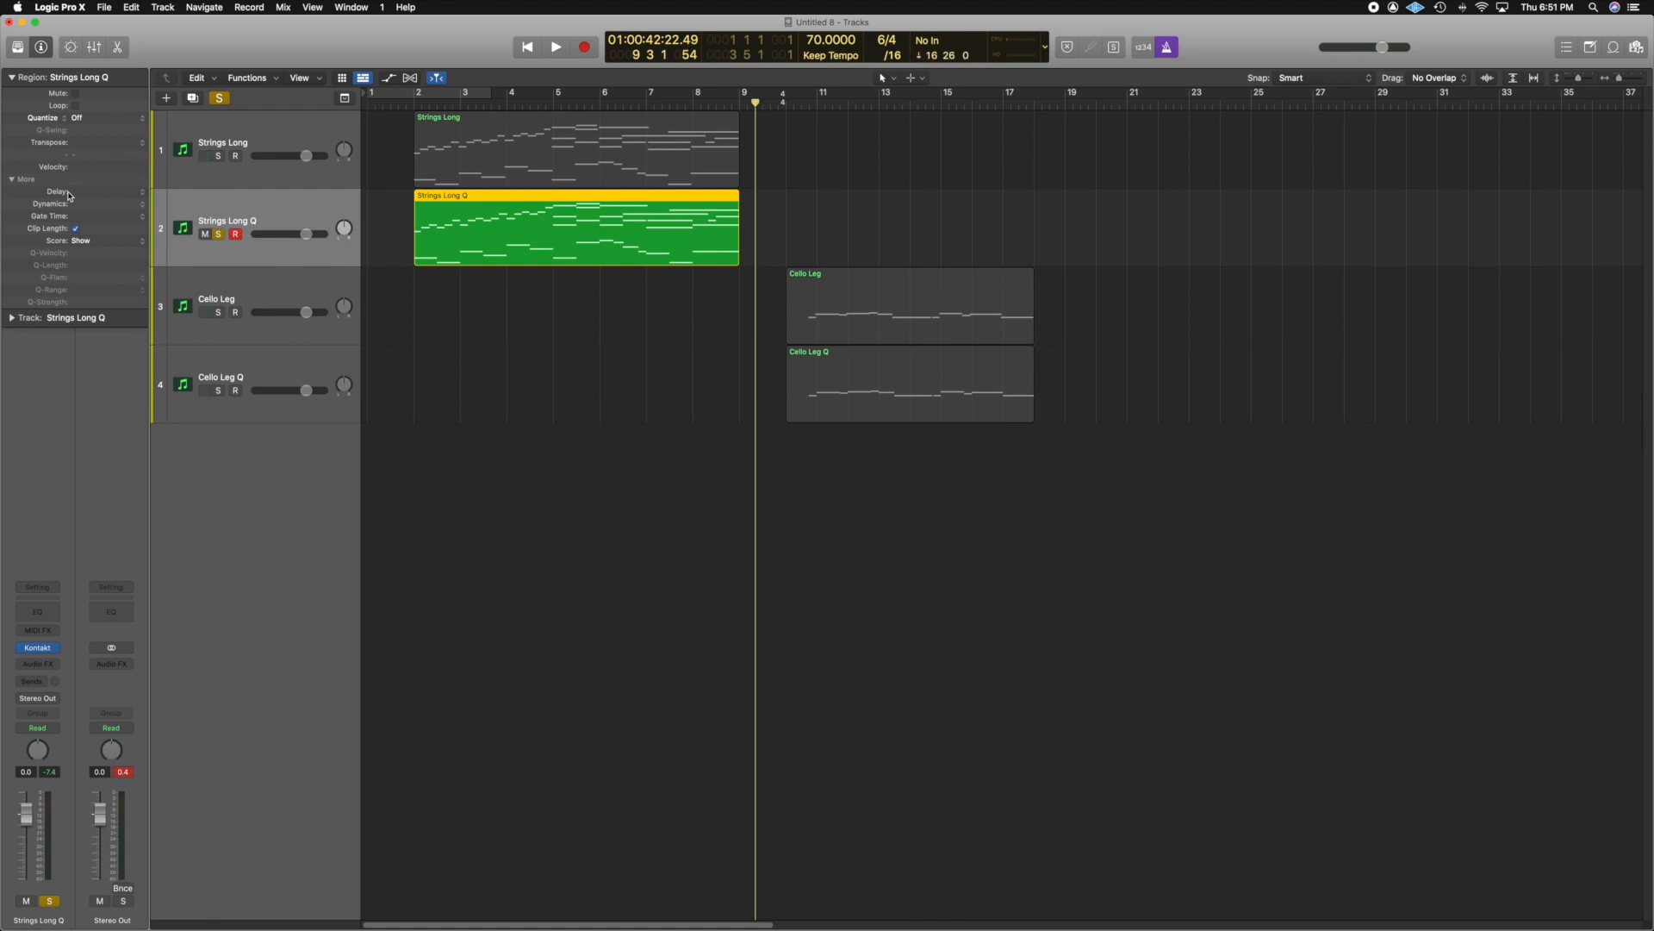
- Set the Strings Long Q region's delay to -59 ticks
left_click_drag(87, 192, 91, 226)
left_click_drag(90, 197, 91, 131)
left_click_drag(80, 138, 86, 214)
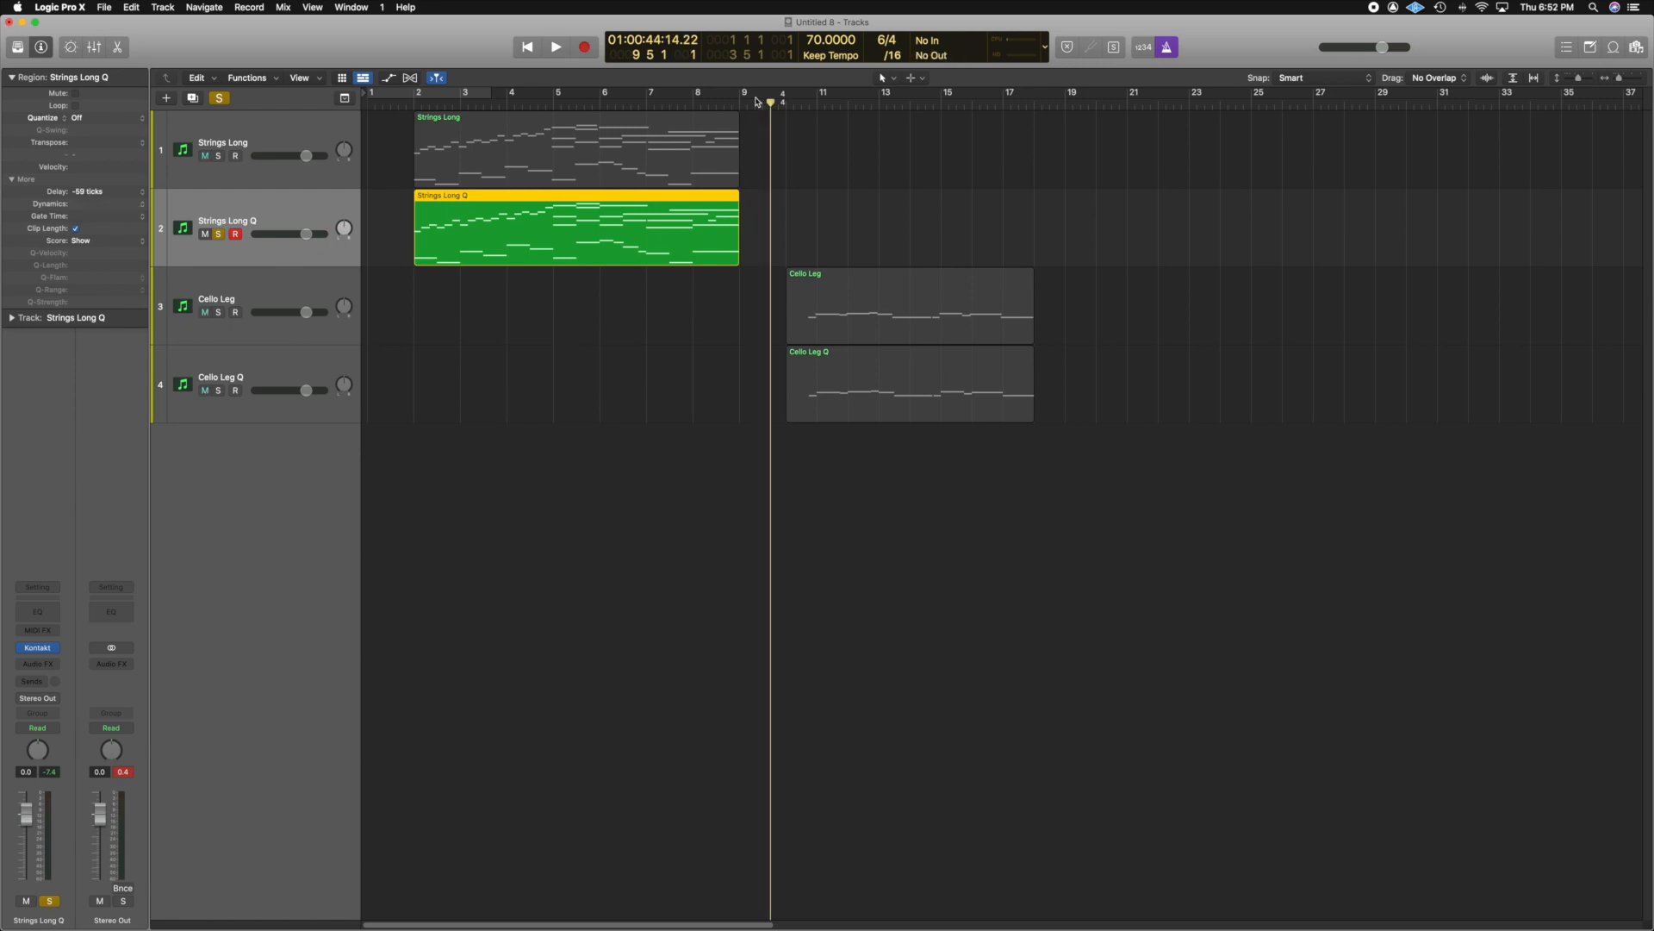
- Move the playhead into bar 3 and view the delayed Strings Long Q region's notes in the Piano Roll
left_click_drag(764, 98, 466, 243)
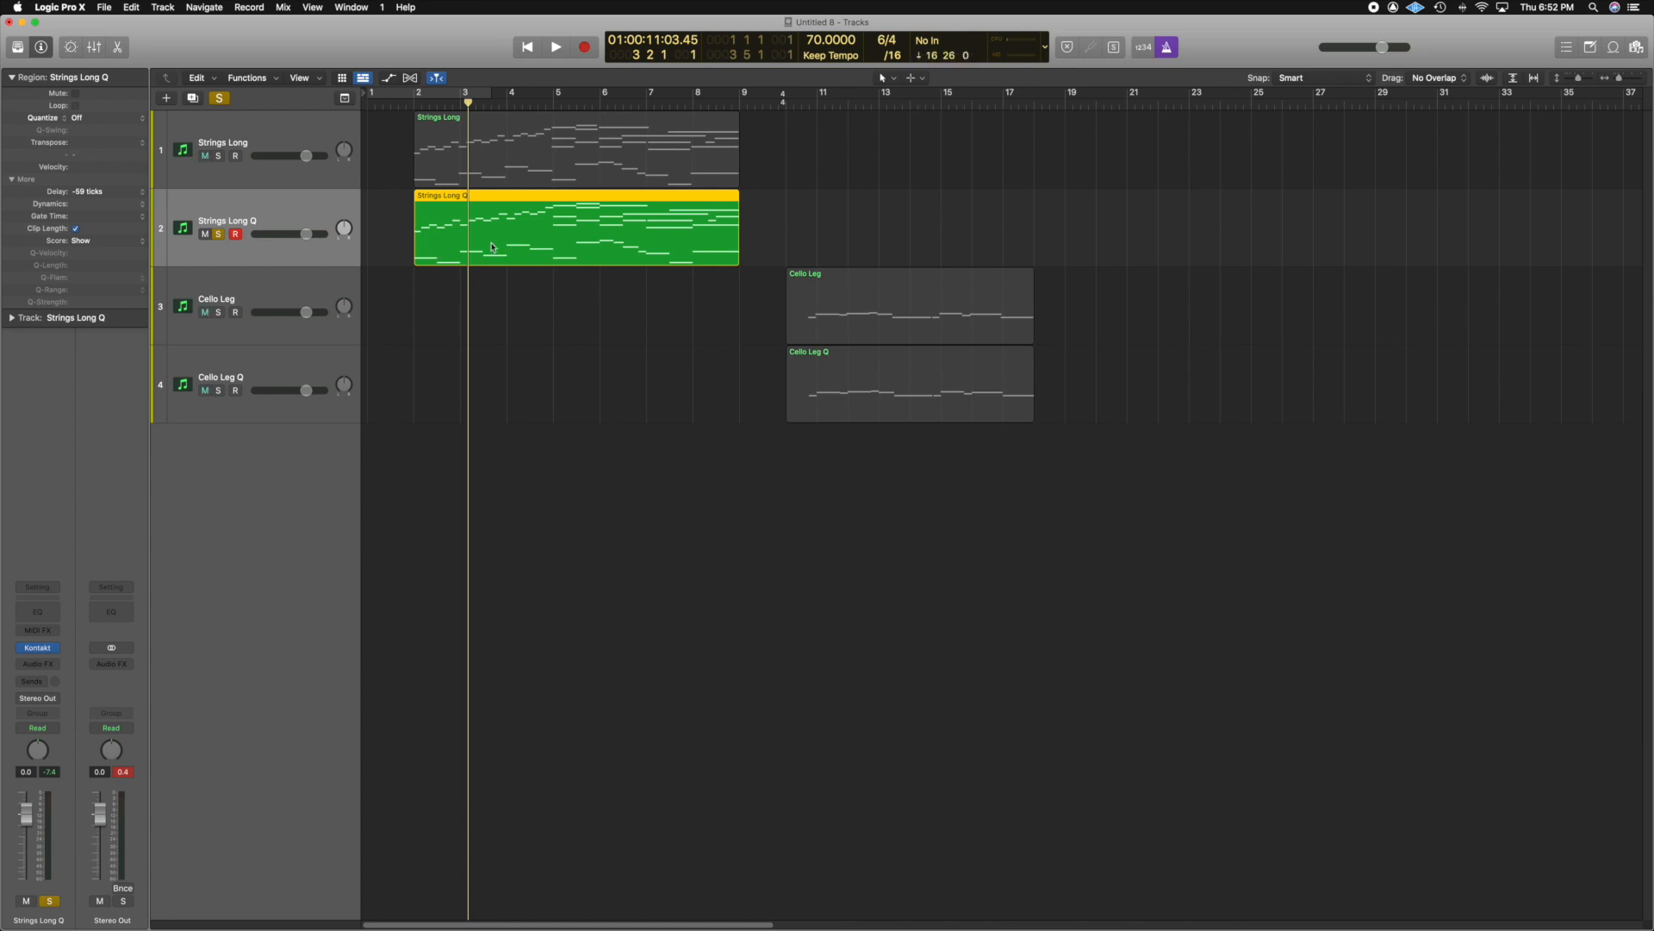
double_click(535, 243)
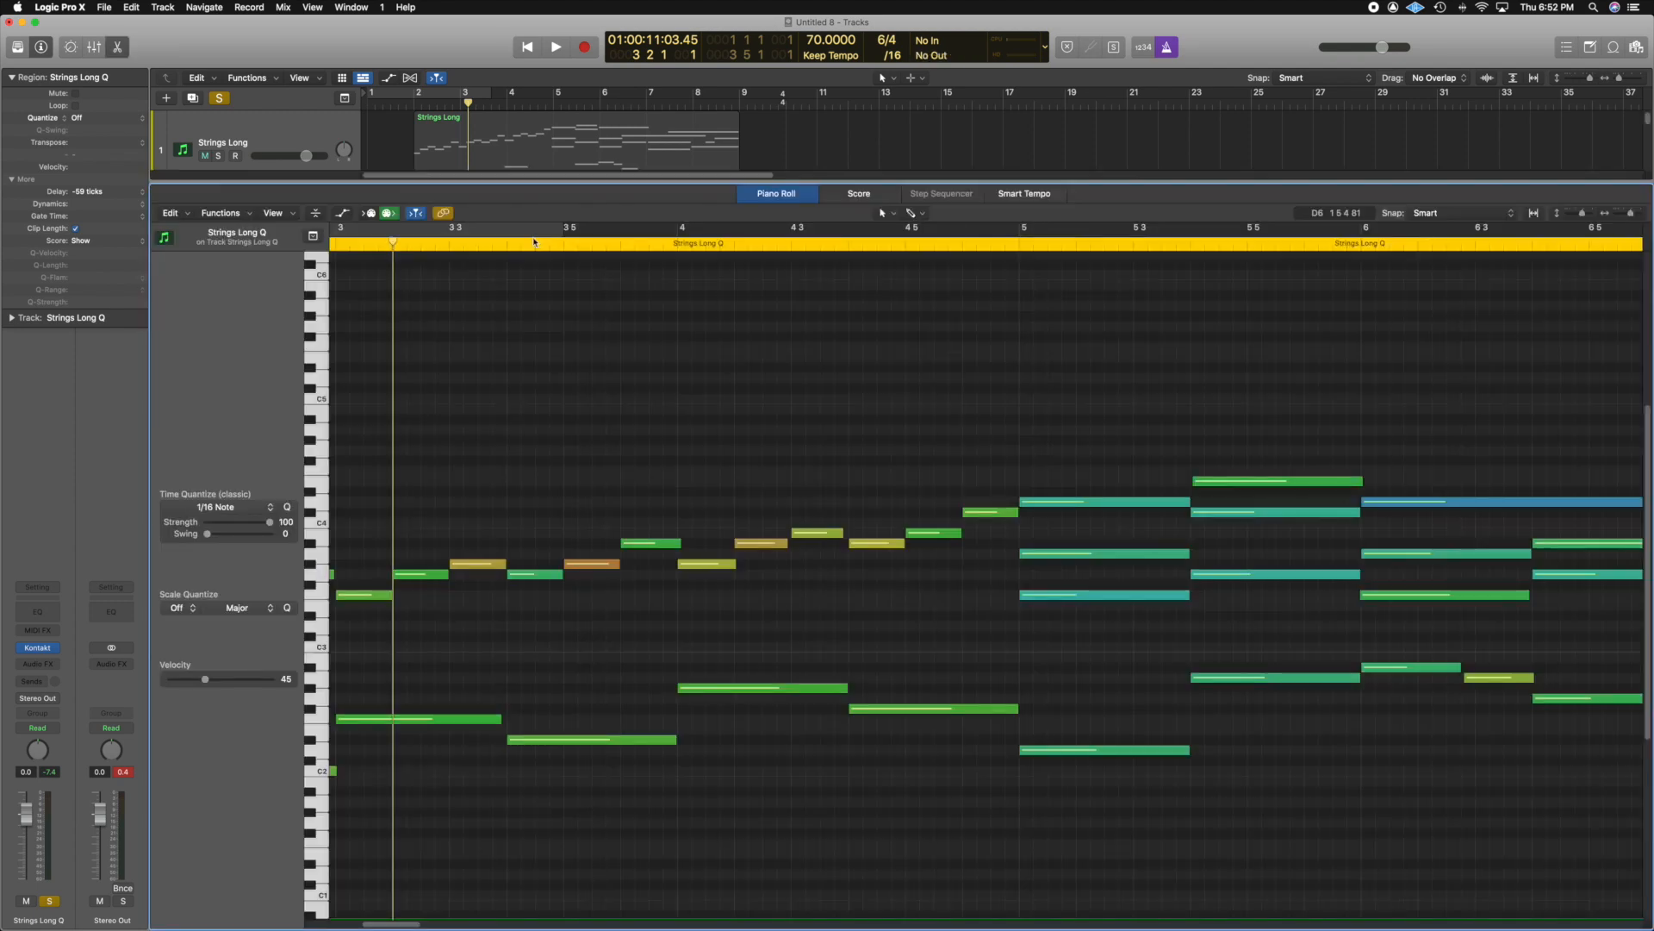
key("p")
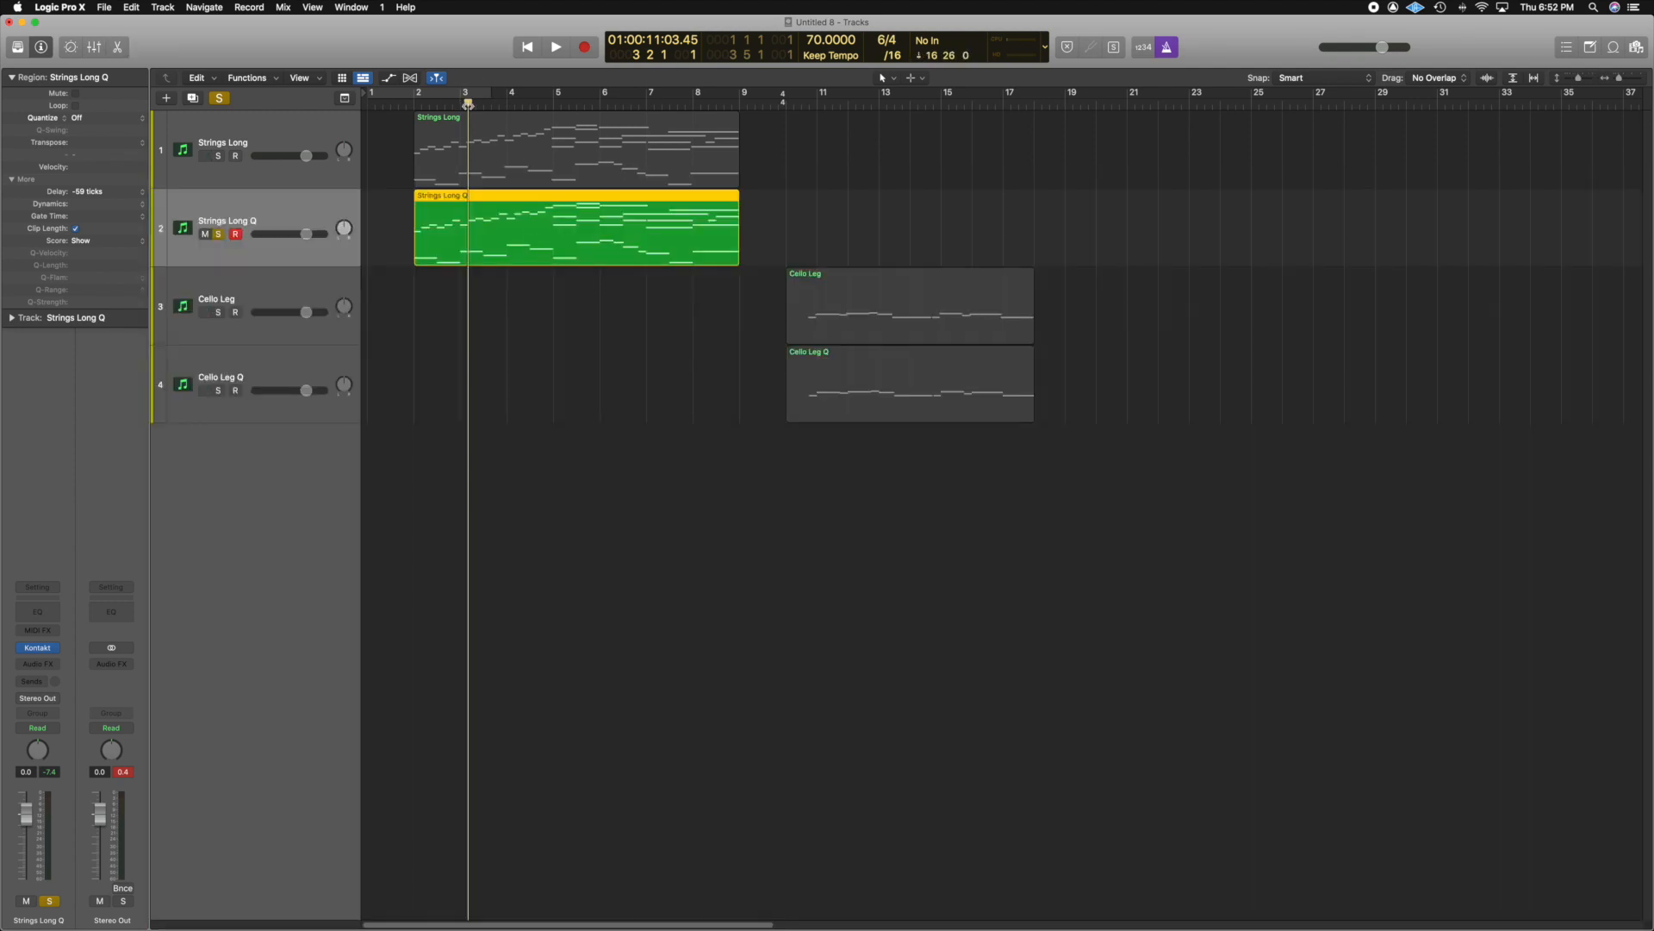
- Return the playhead to just before bar 2 and set the Strings Long Q region's delay to -112 ticks
left_click_drag(468, 103, 399, 104)
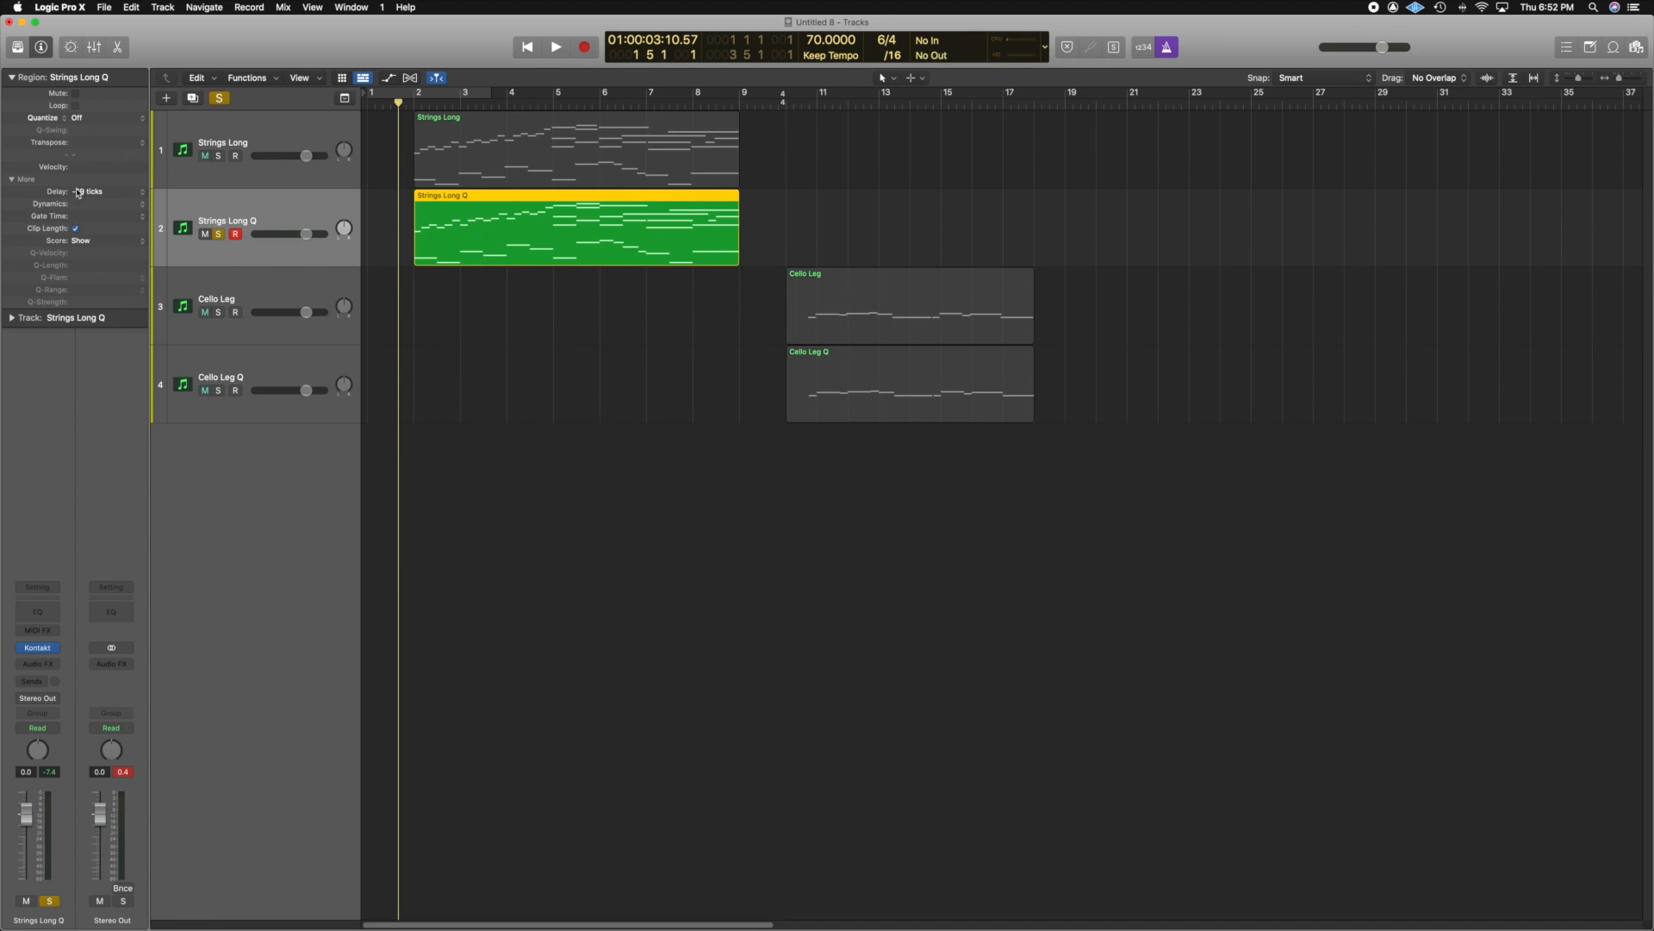
left_click_drag(78, 193, 93, 321)
- Play the delayed Strings Long Q region in the Piano Roll, reset the output's peak level reading, and close the editor
double_click(532, 224)
key("space")
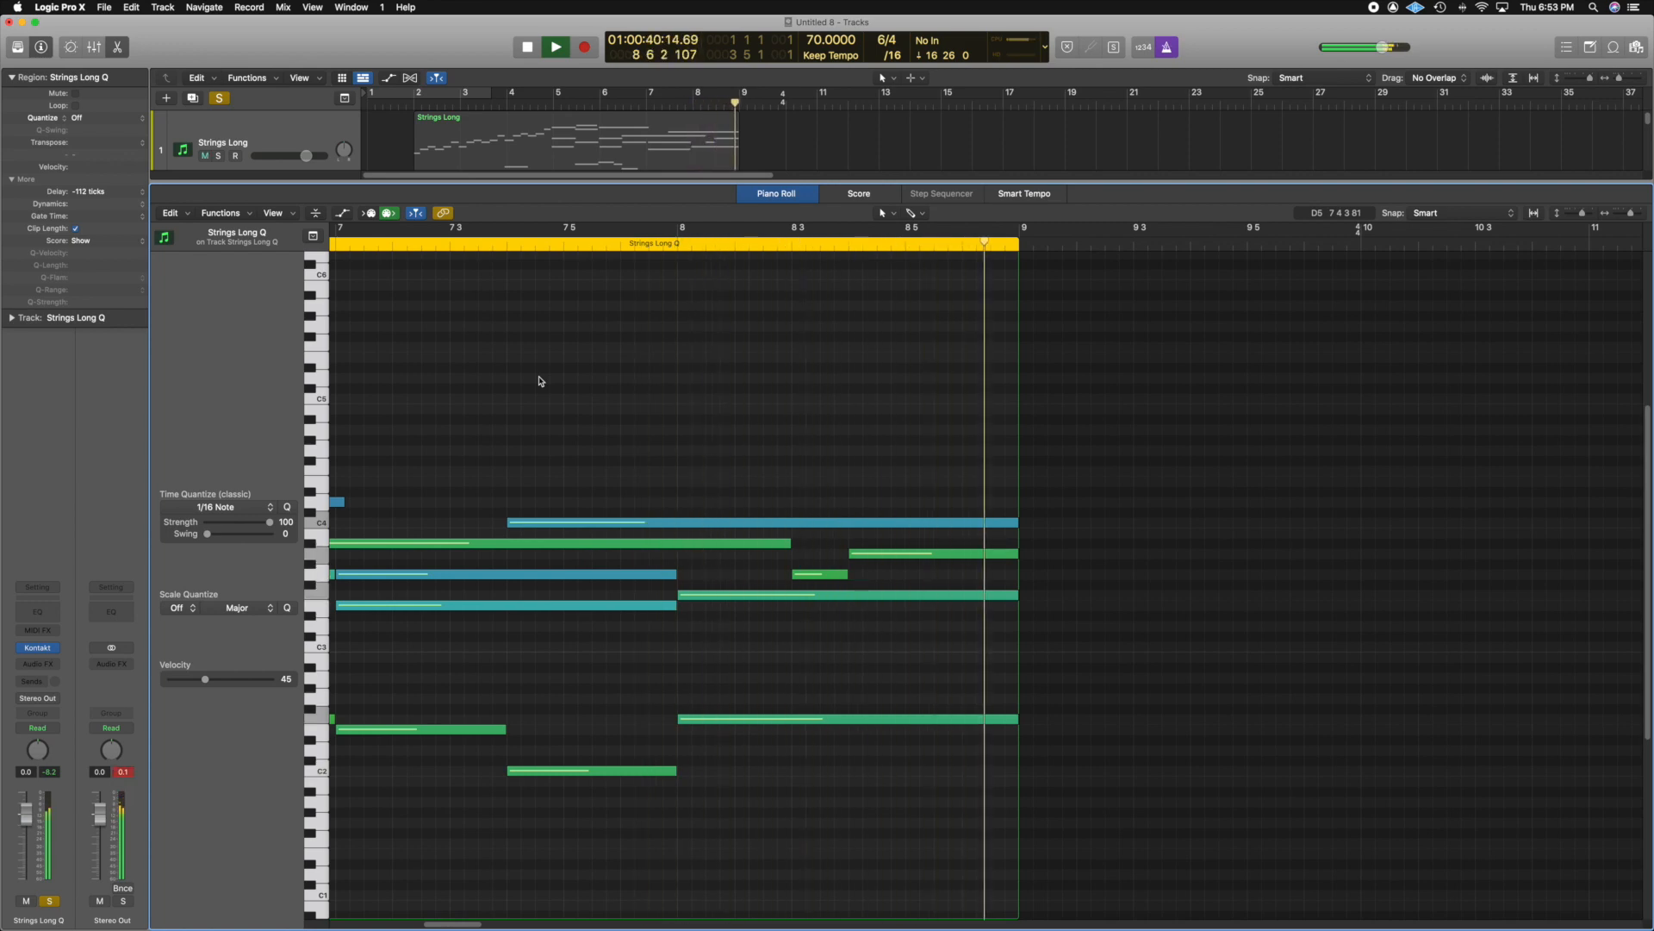
key("space")
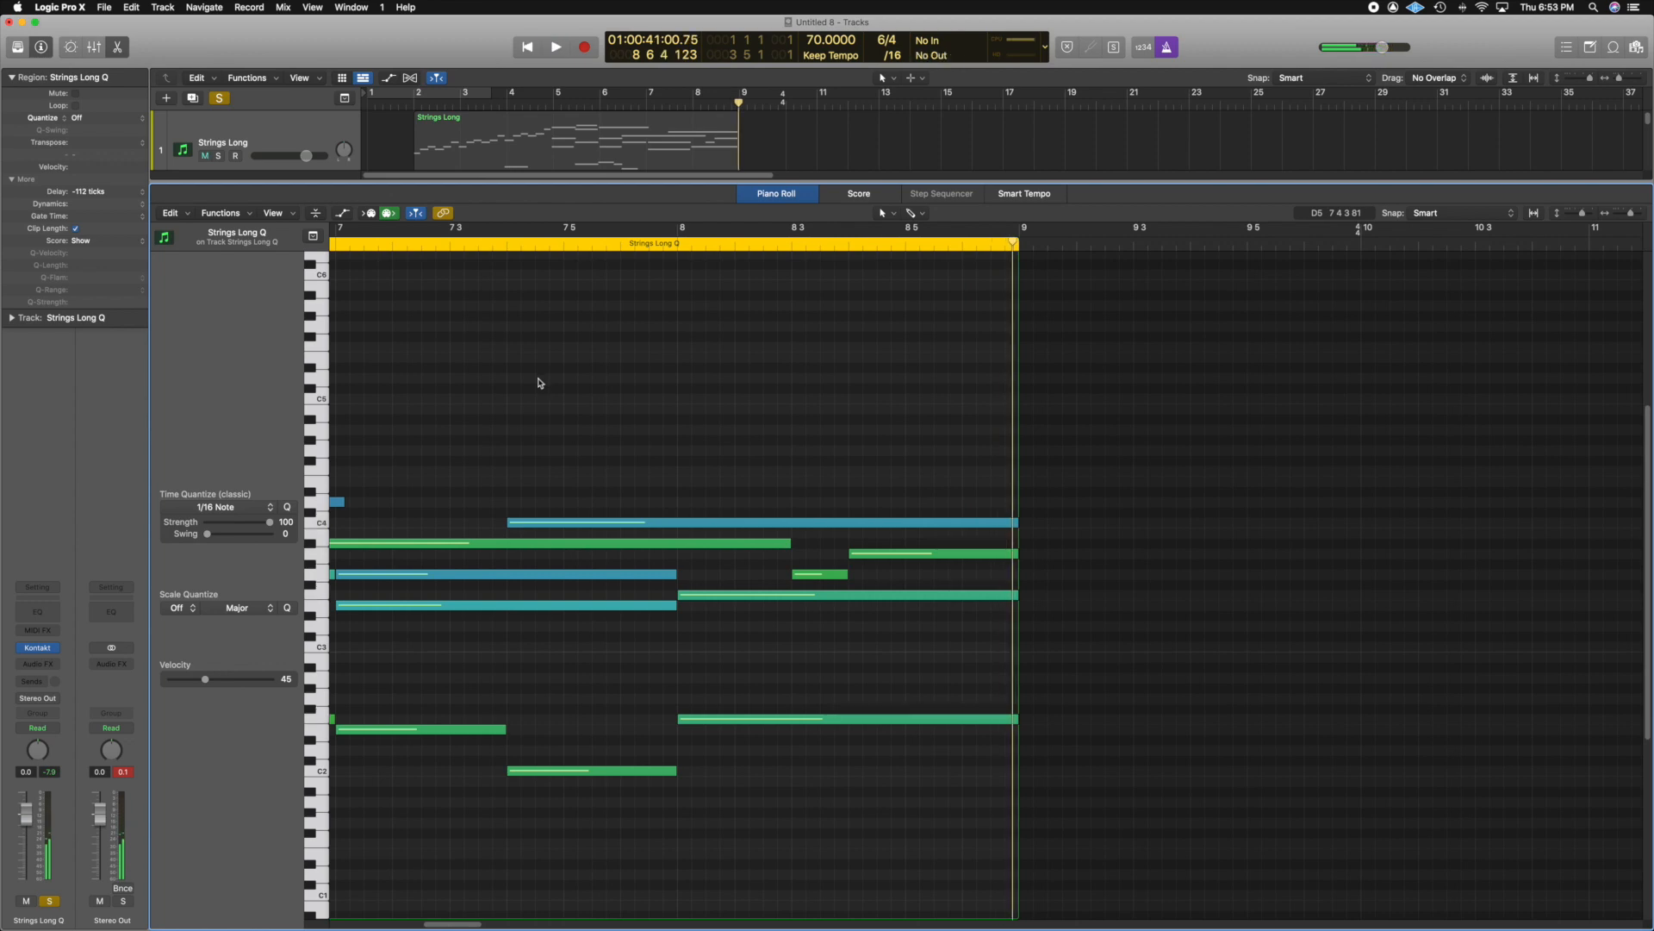
left_click(124, 773)
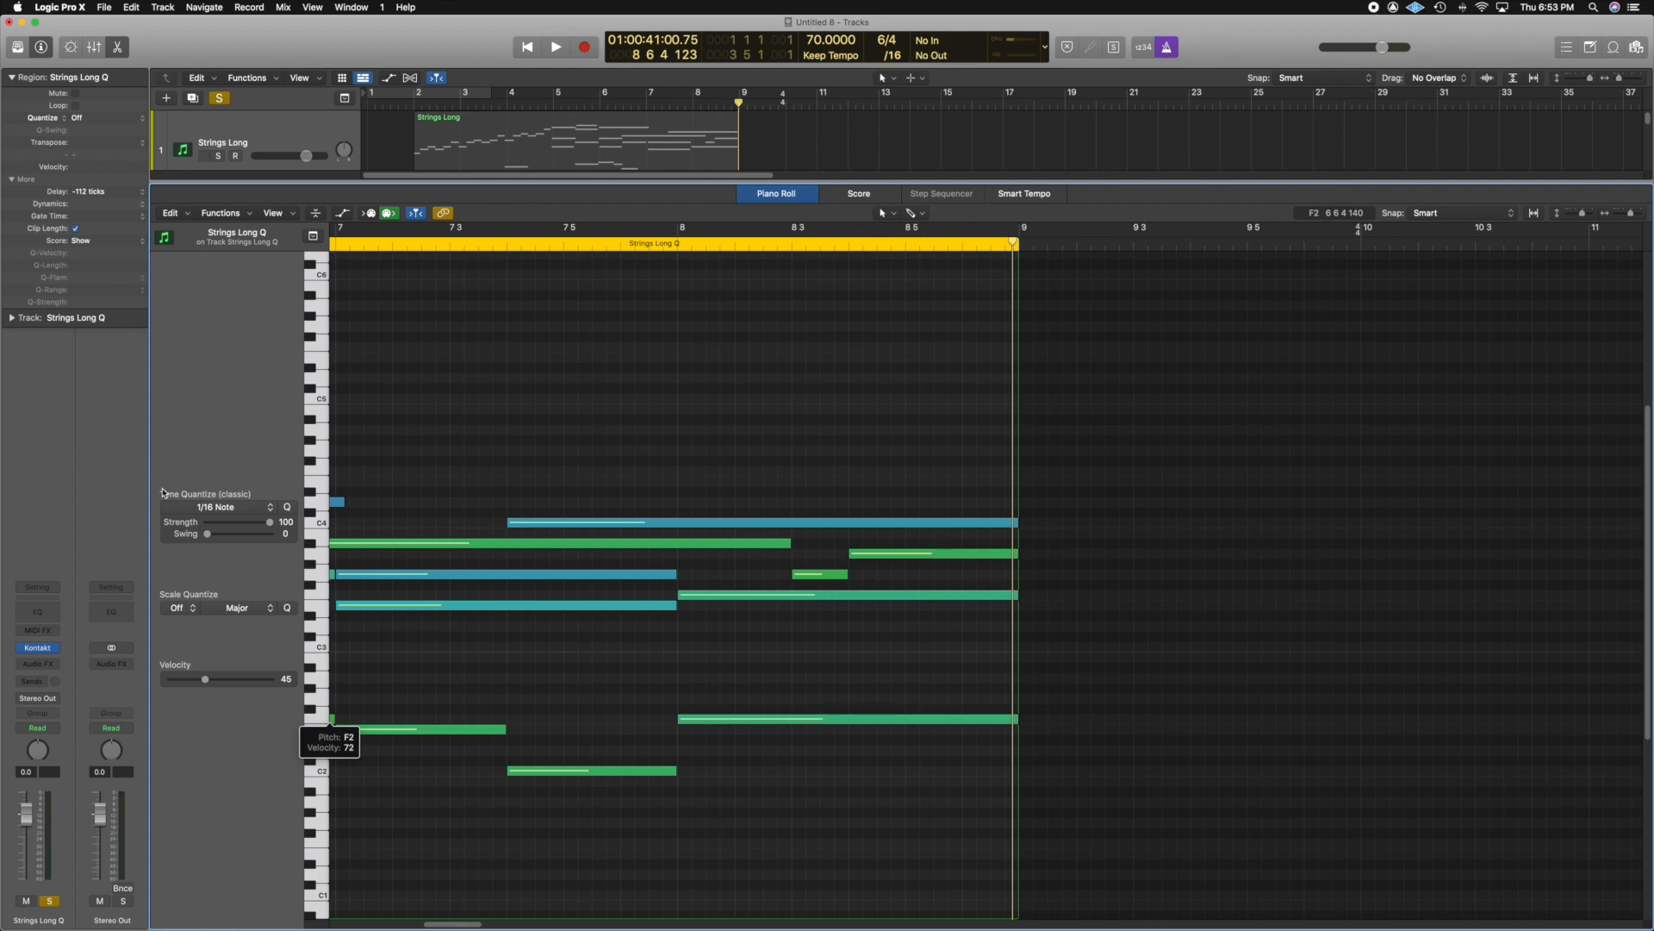
key("e")
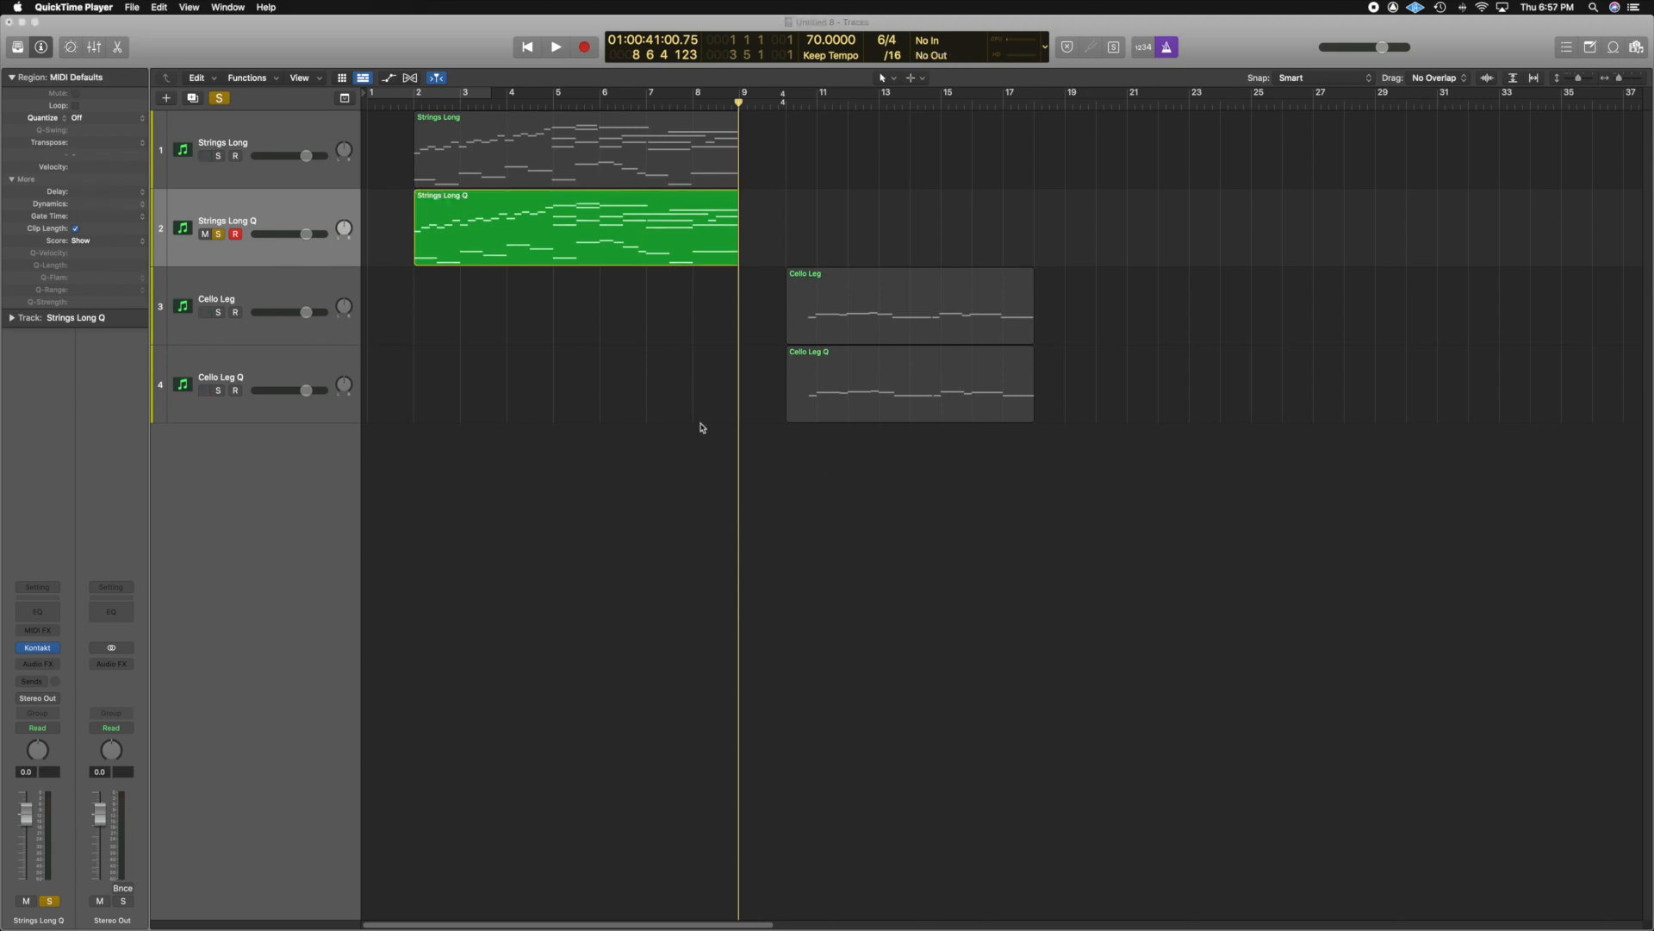
- Switch the solo from Strings Long Q to the Cello Leg track and open the Cello Leg region in the Piano Roll
left_click(227, 236)
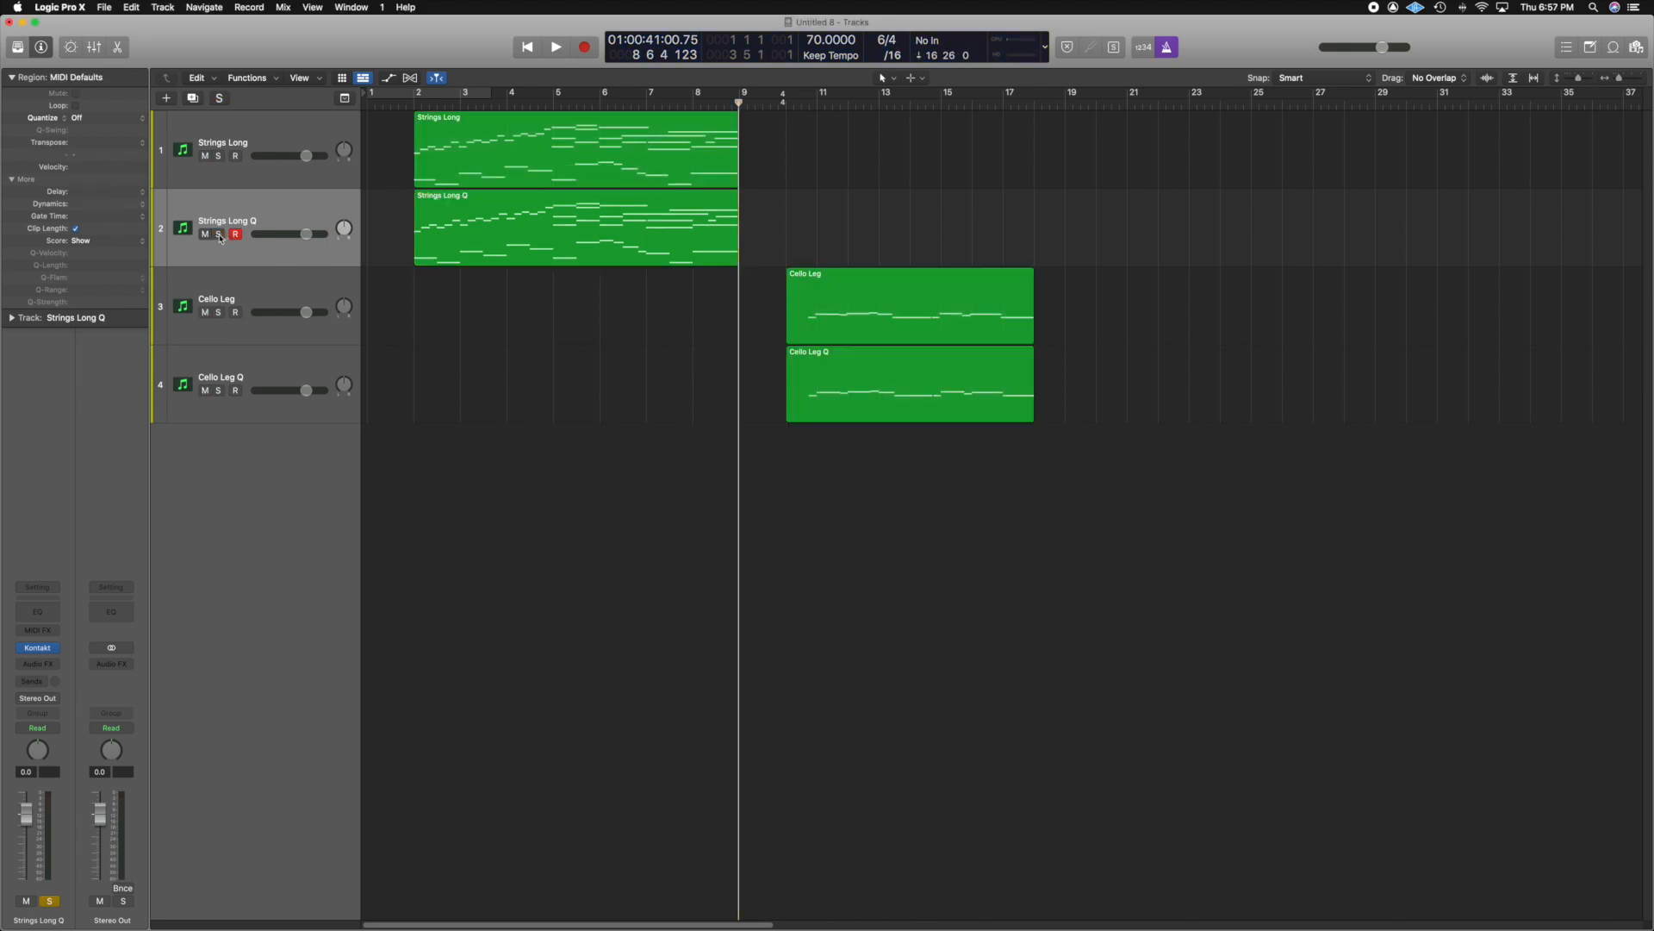
left_click(219, 313)
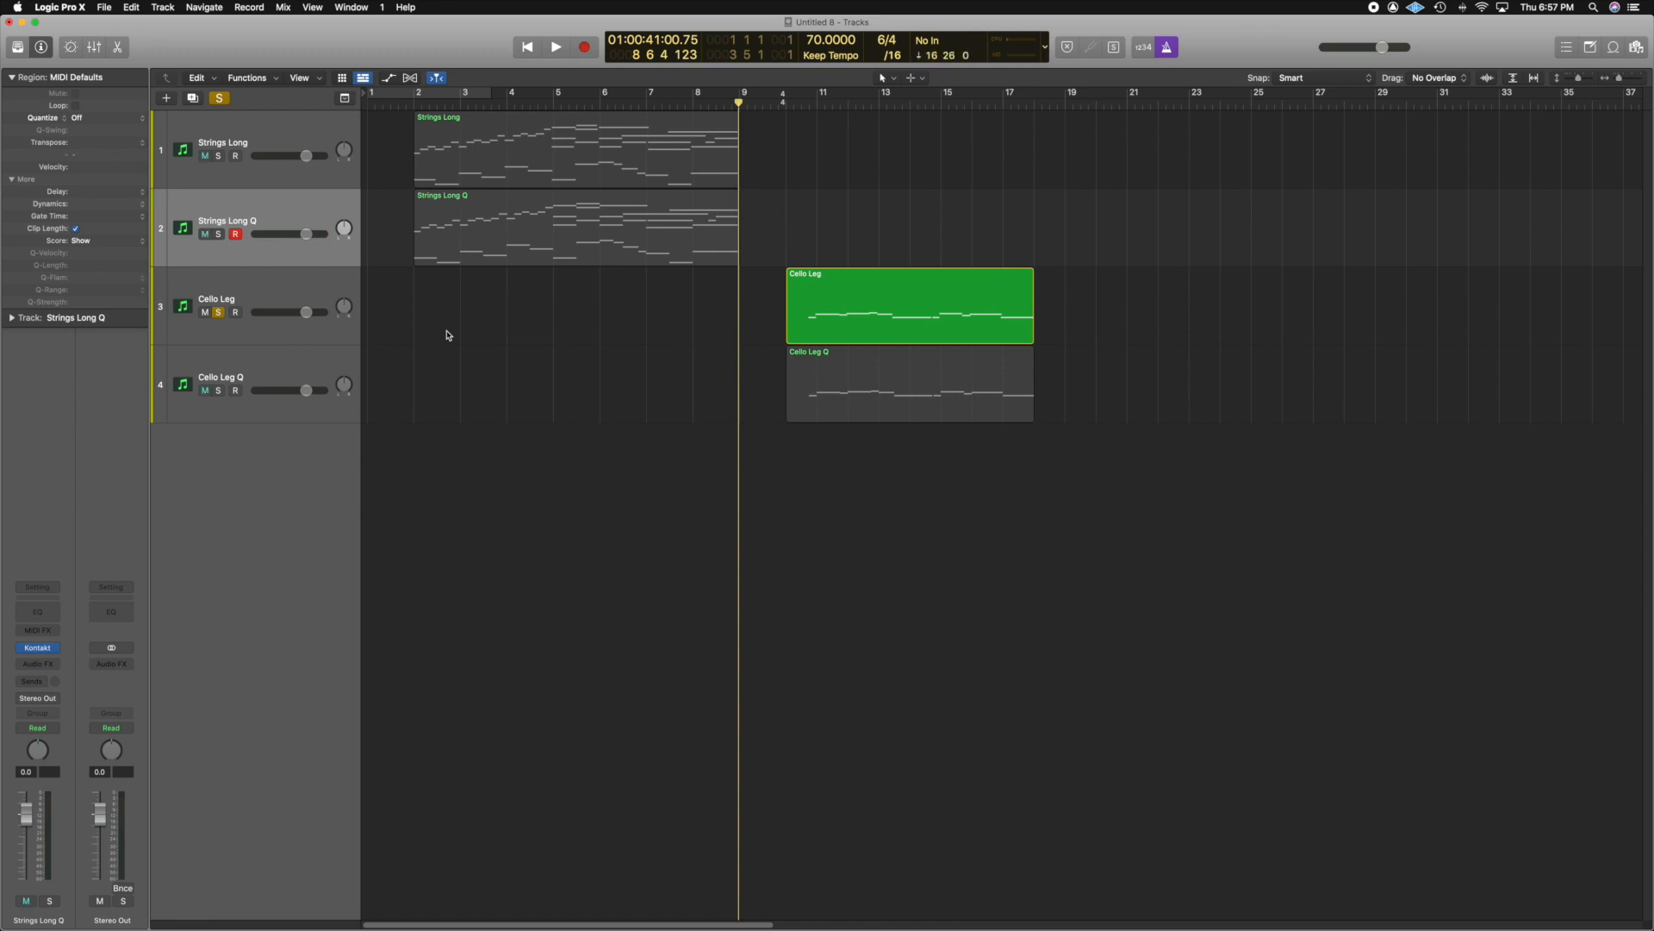
key("p")
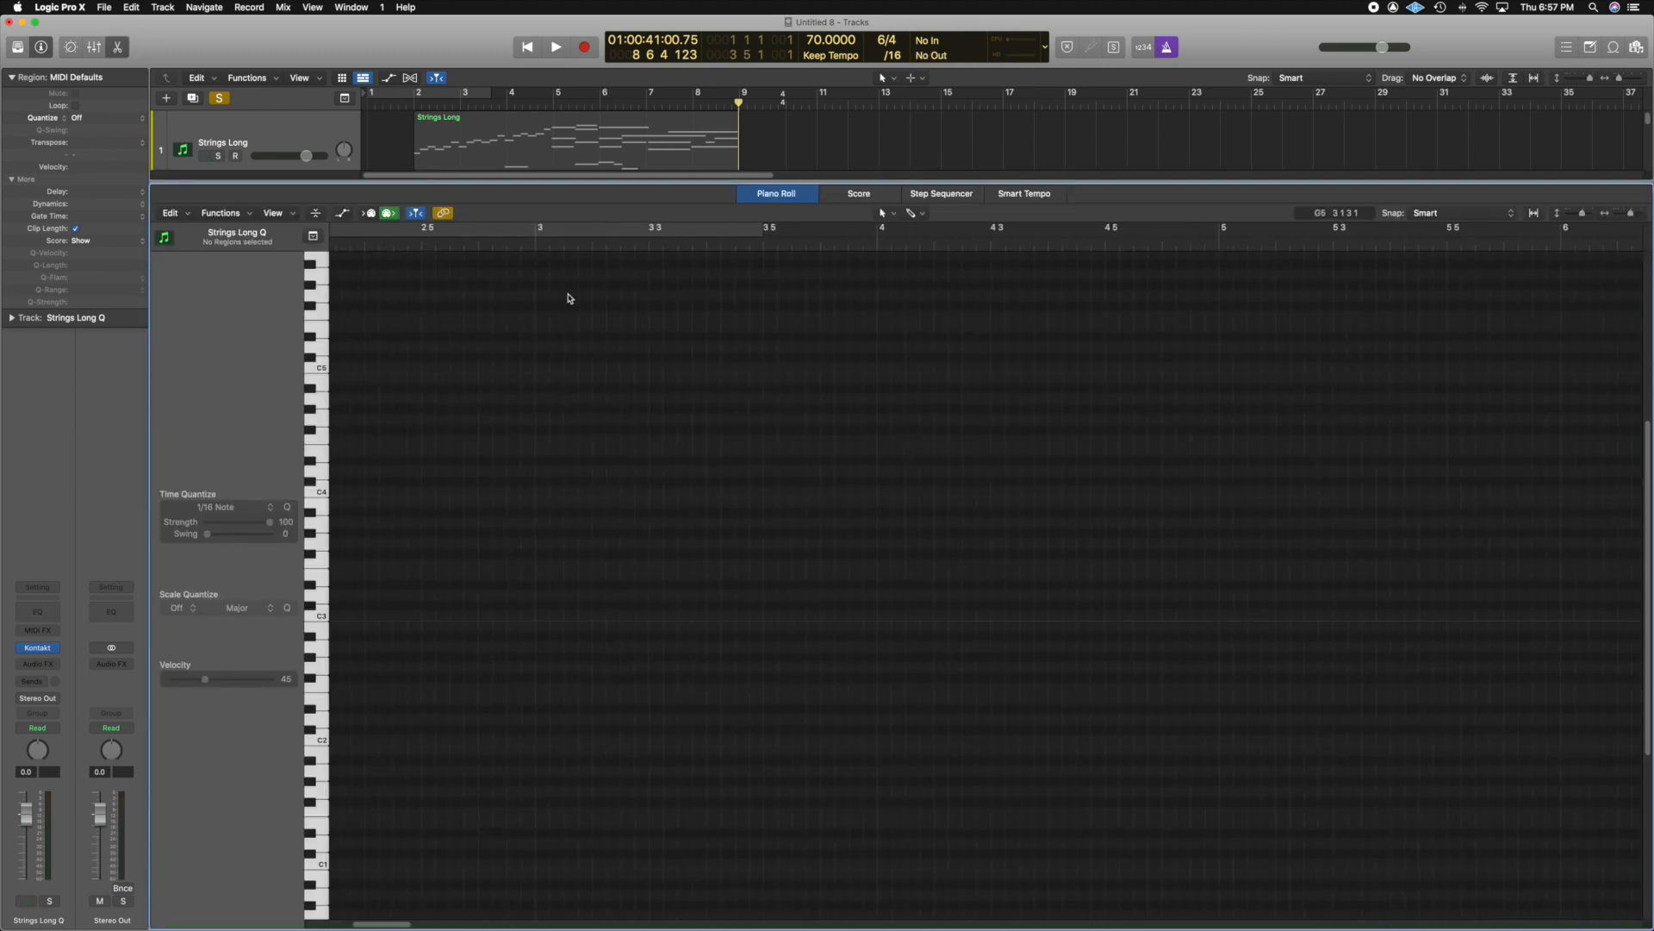
scroll(920, 153, "down", 3)
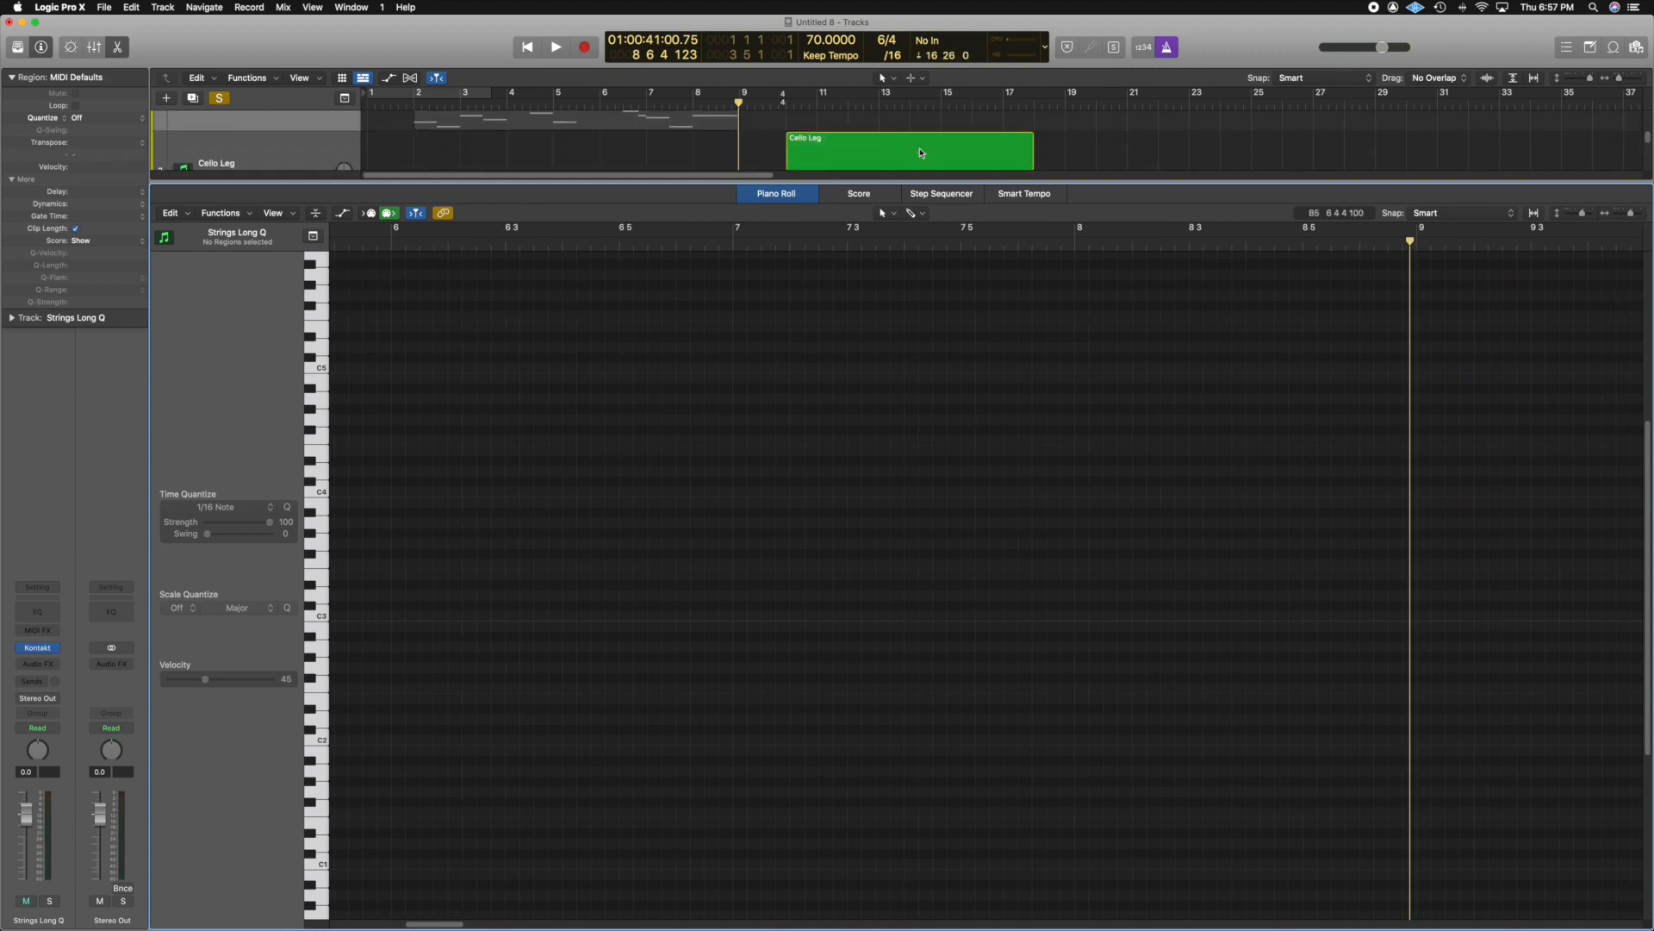
left_click(920, 153)
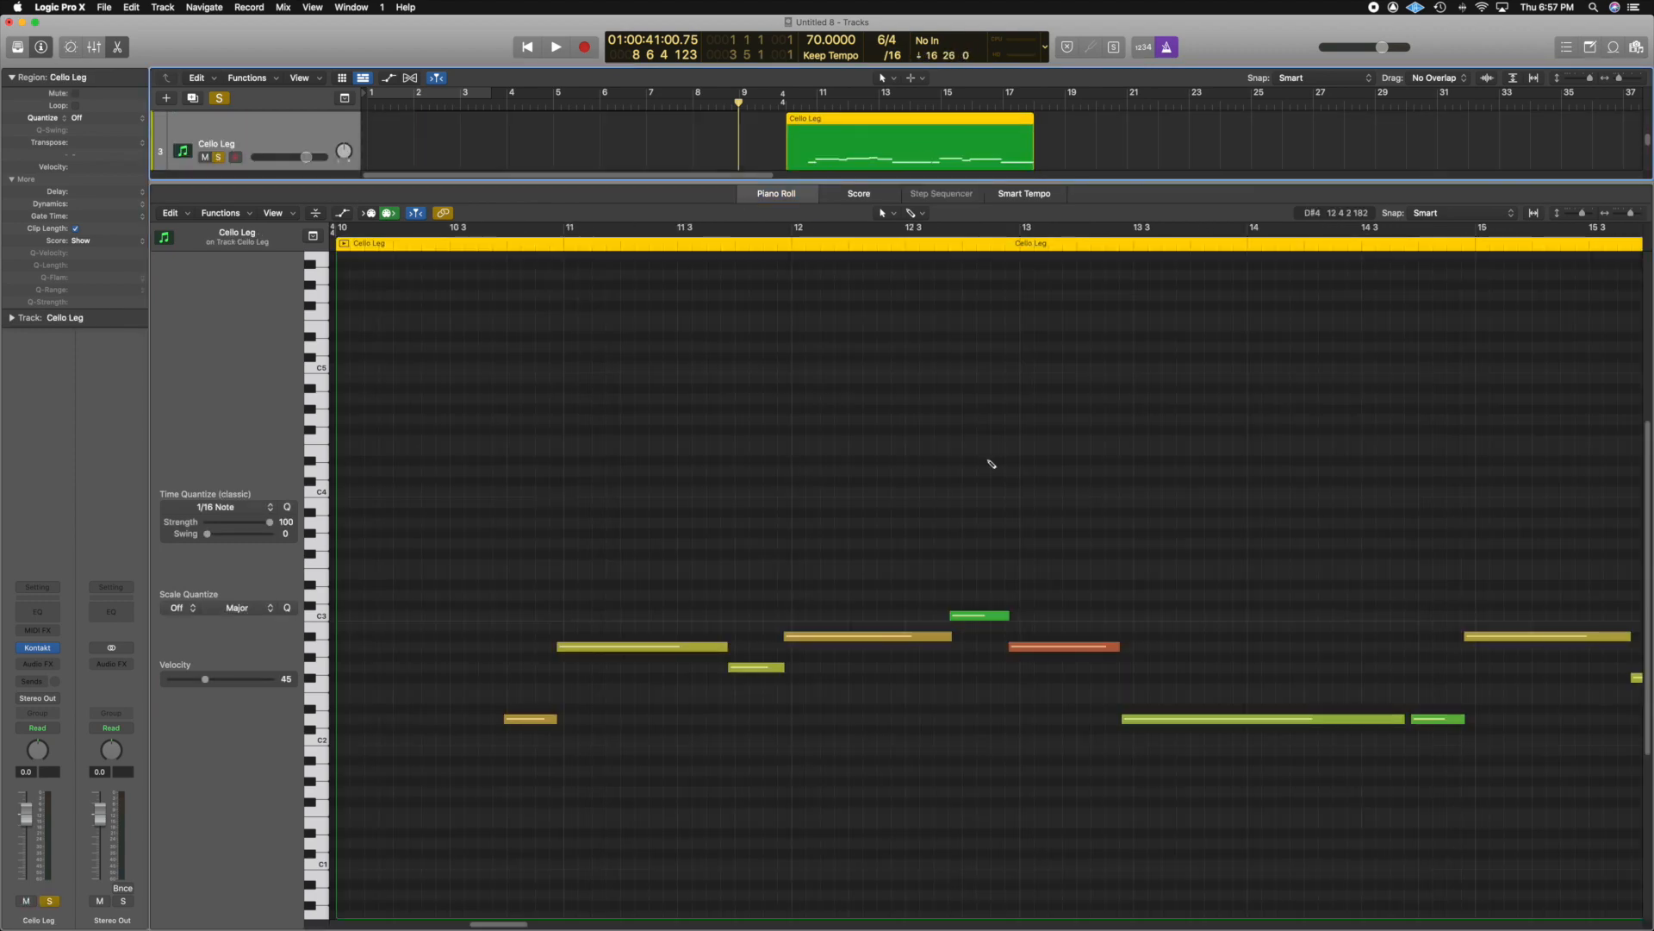
- Enlarge the tracks area slightly and examine the unquantized note timing of the Cello Leg region in the Piano Roll
scroll(989, 465, "right", 10)
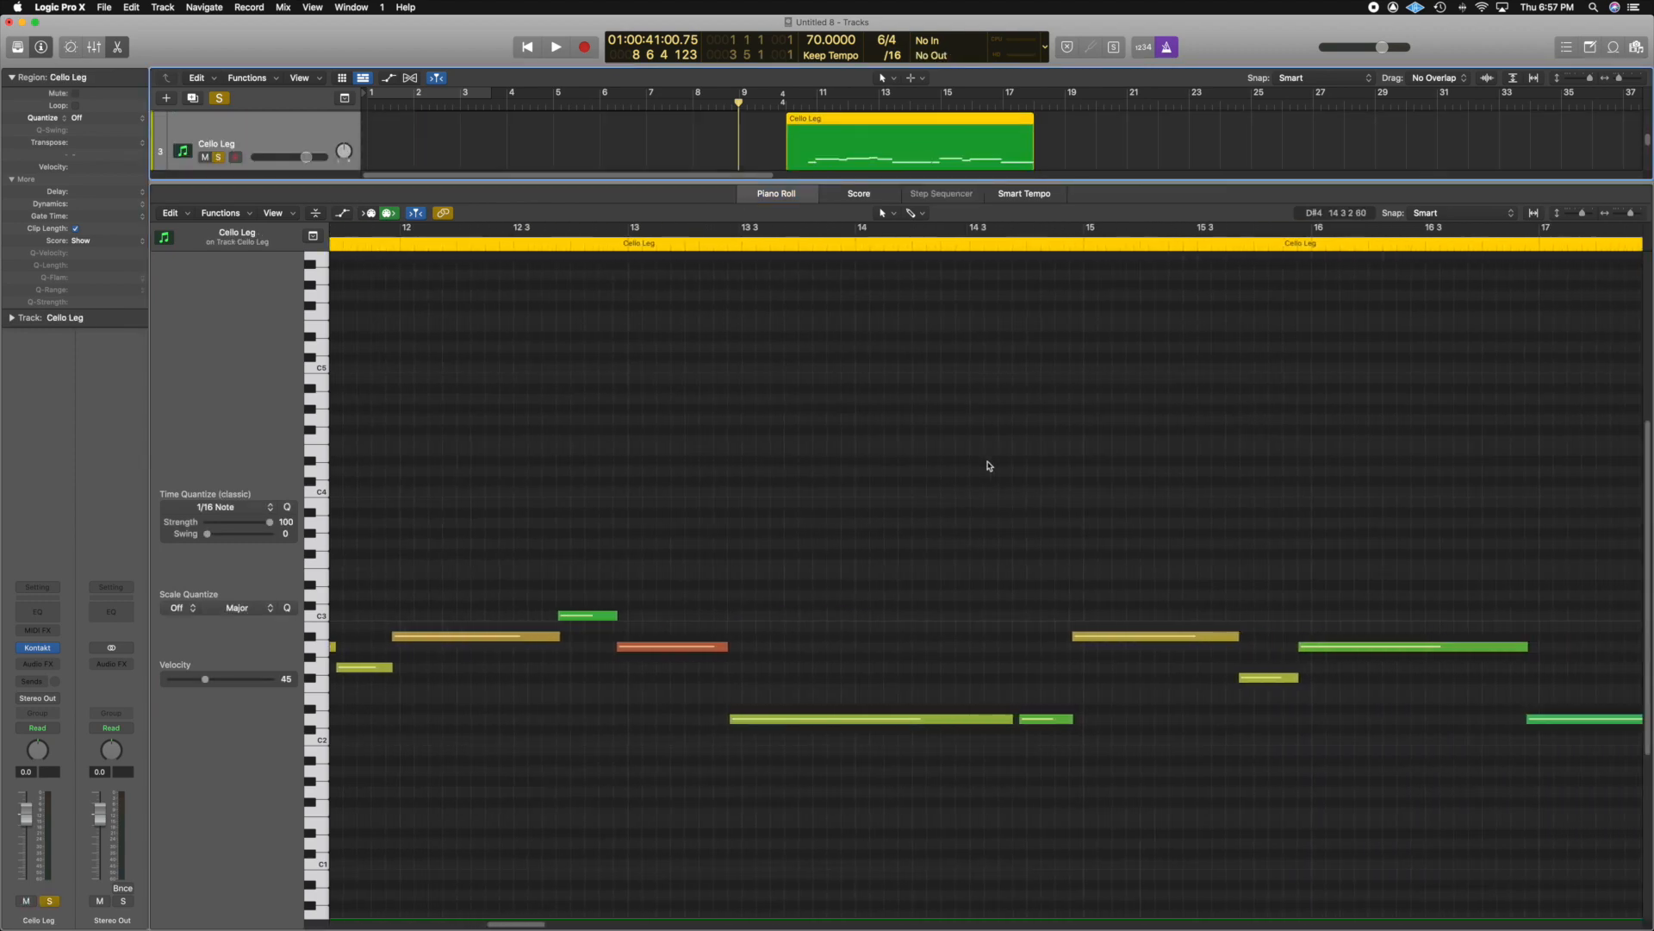
scroll(990, 465, "left", 5)
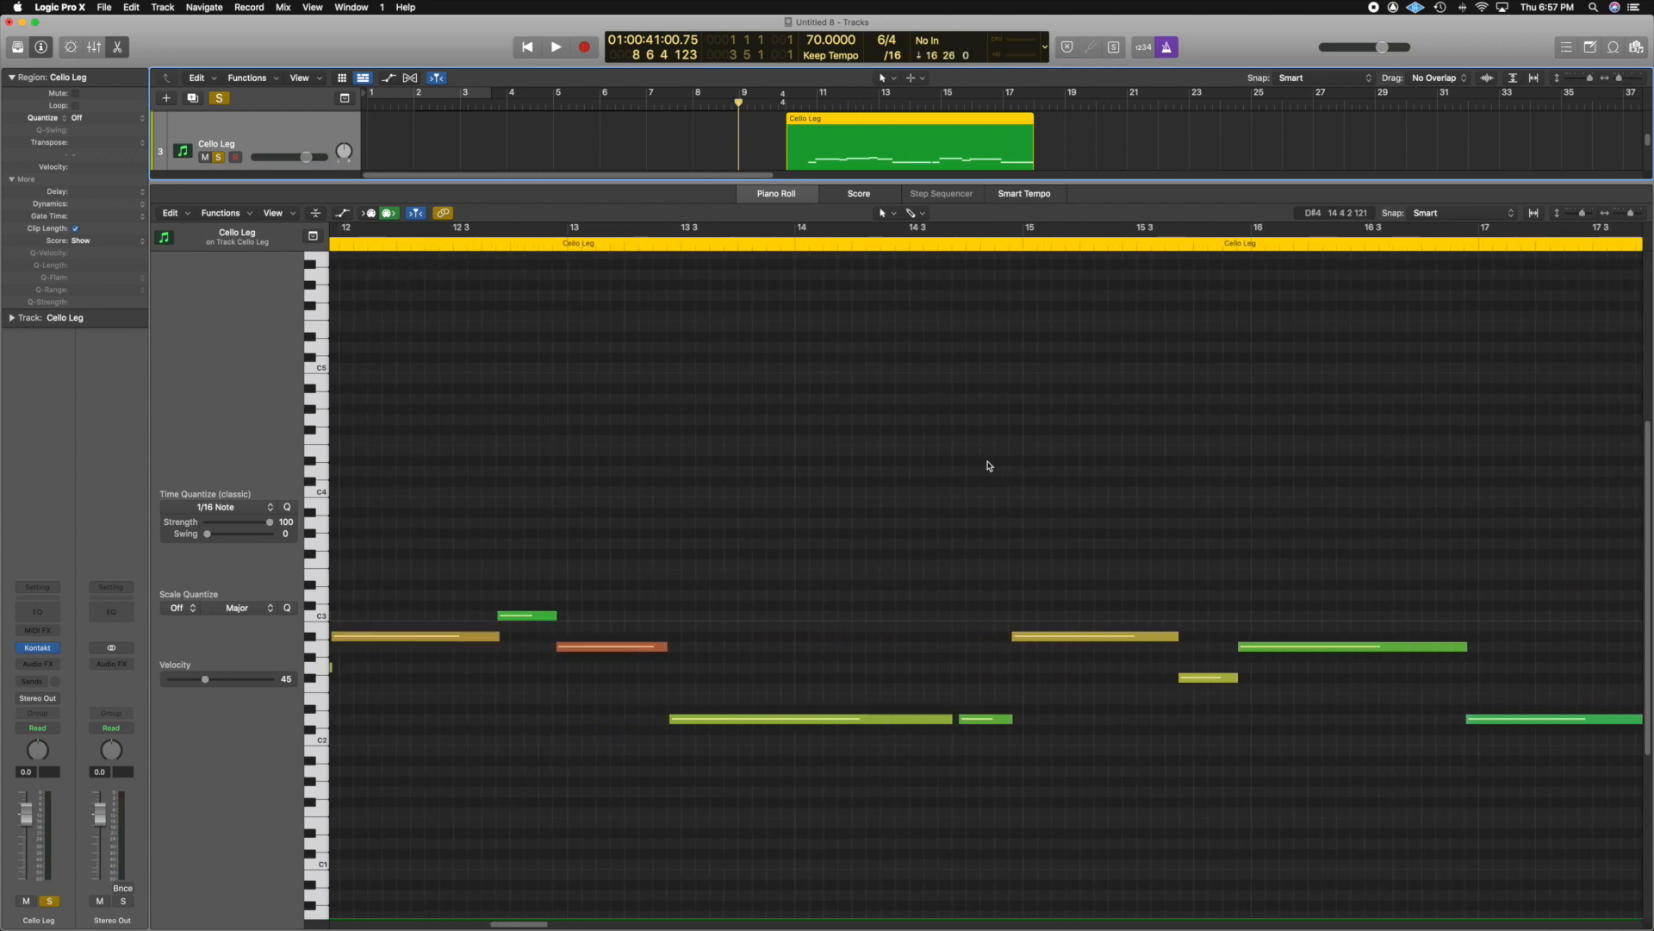
scroll(989, 469, "left", 6)
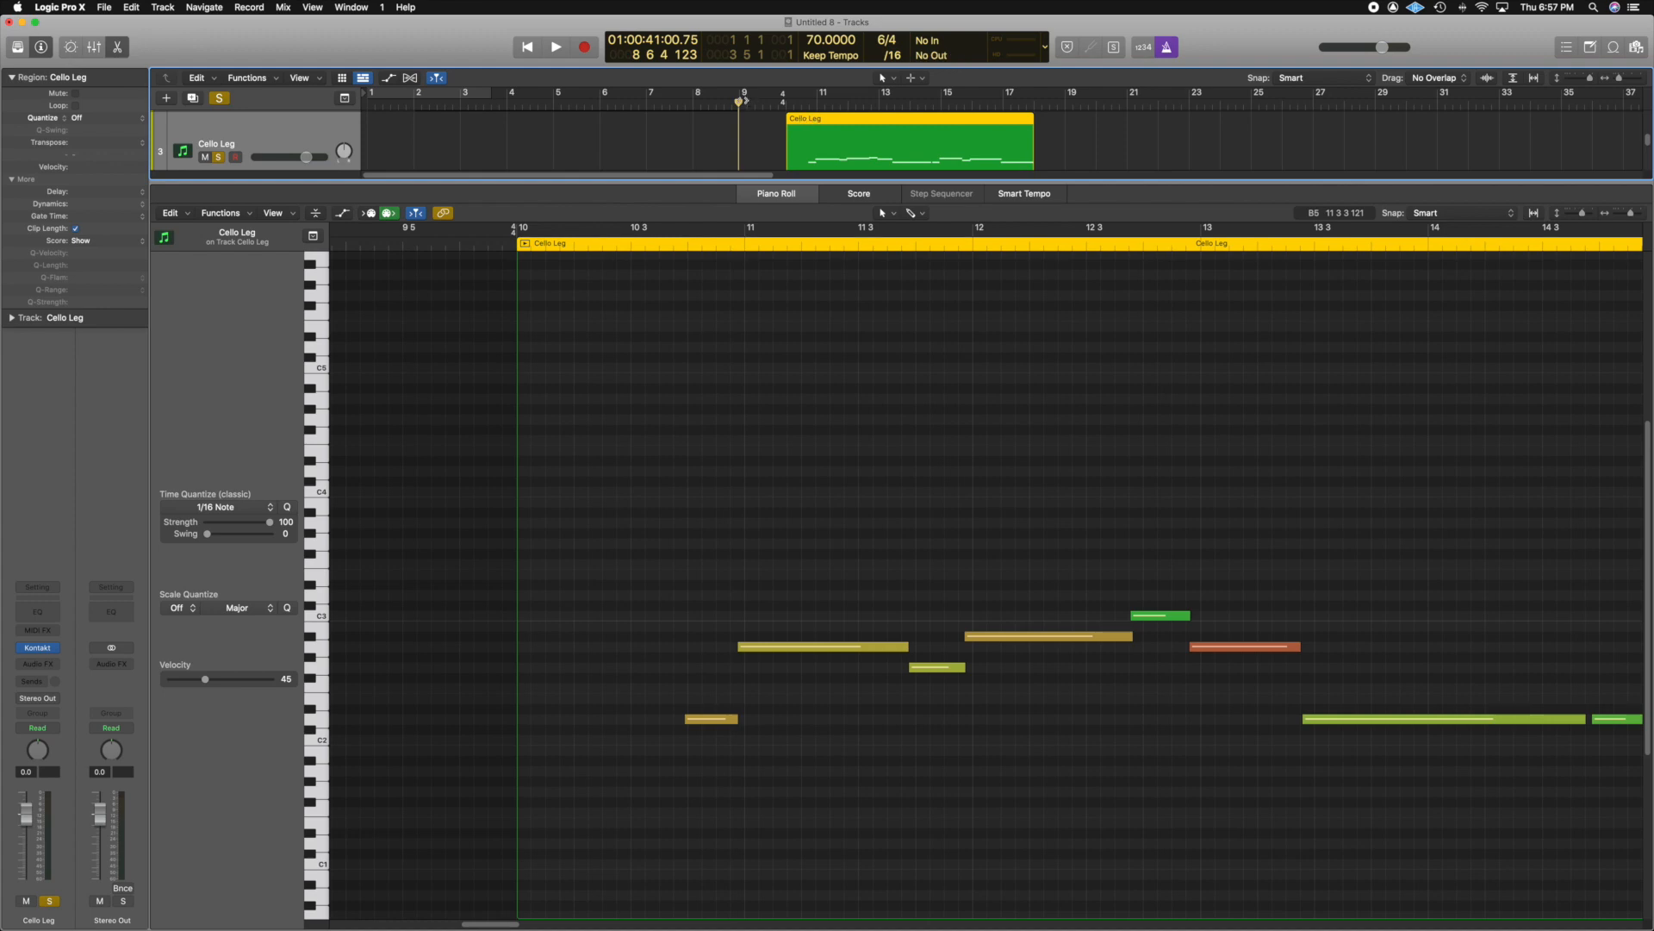
left_click_drag(1360, 182, 1365, 262)
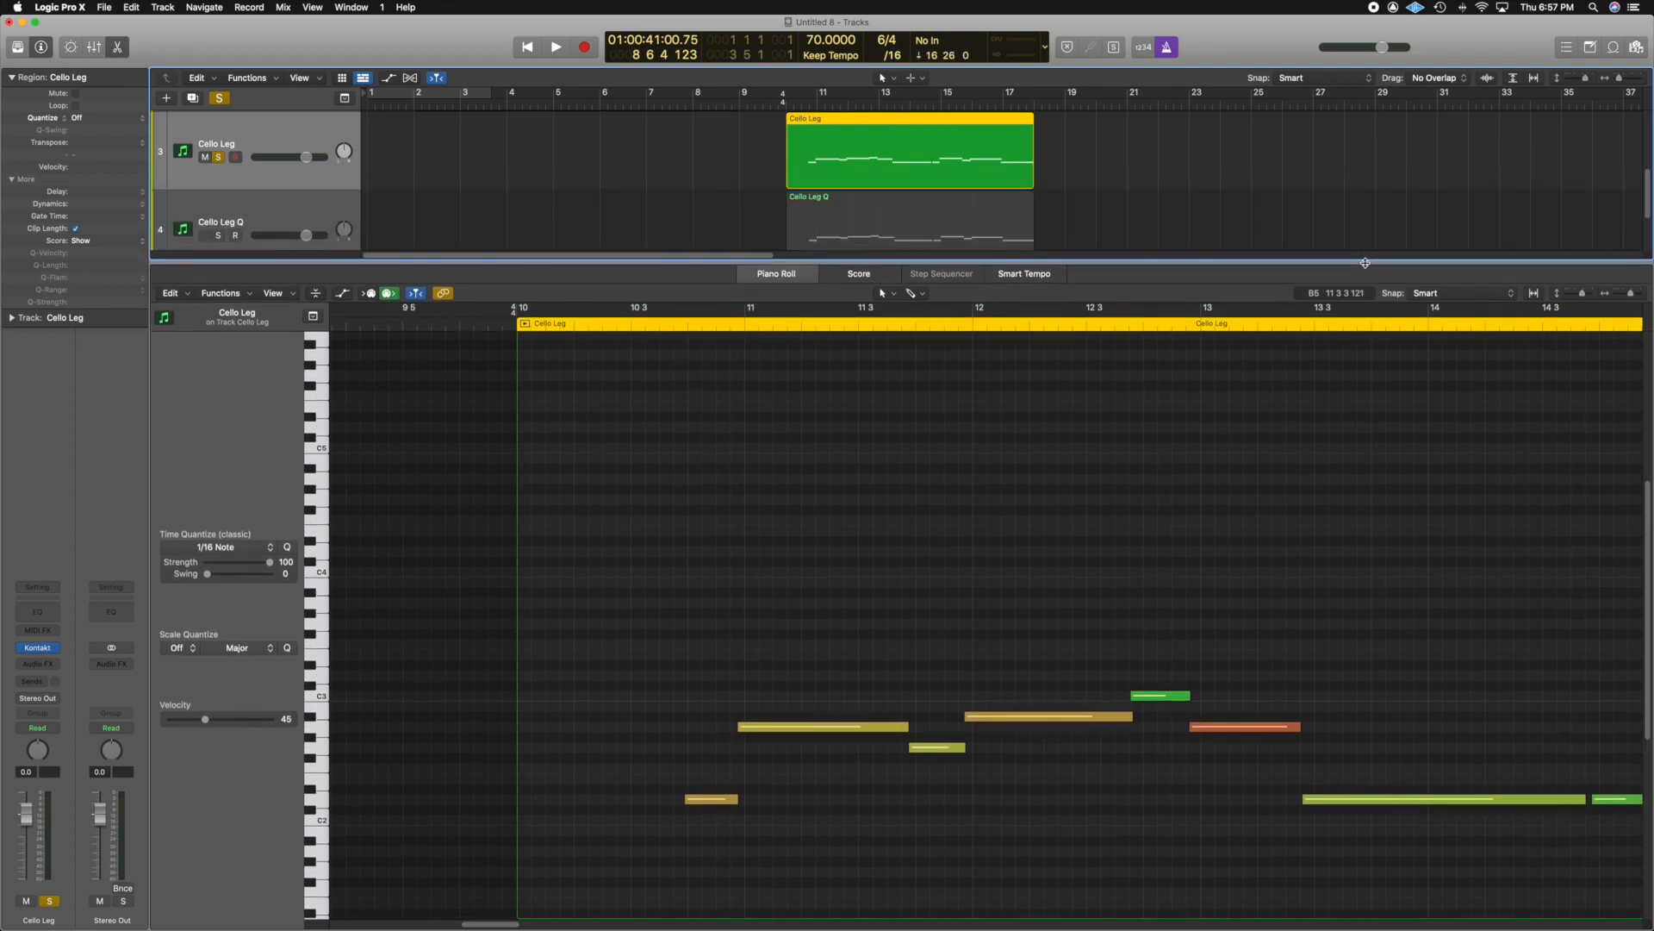
scroll(1025, 470, "right", 3)
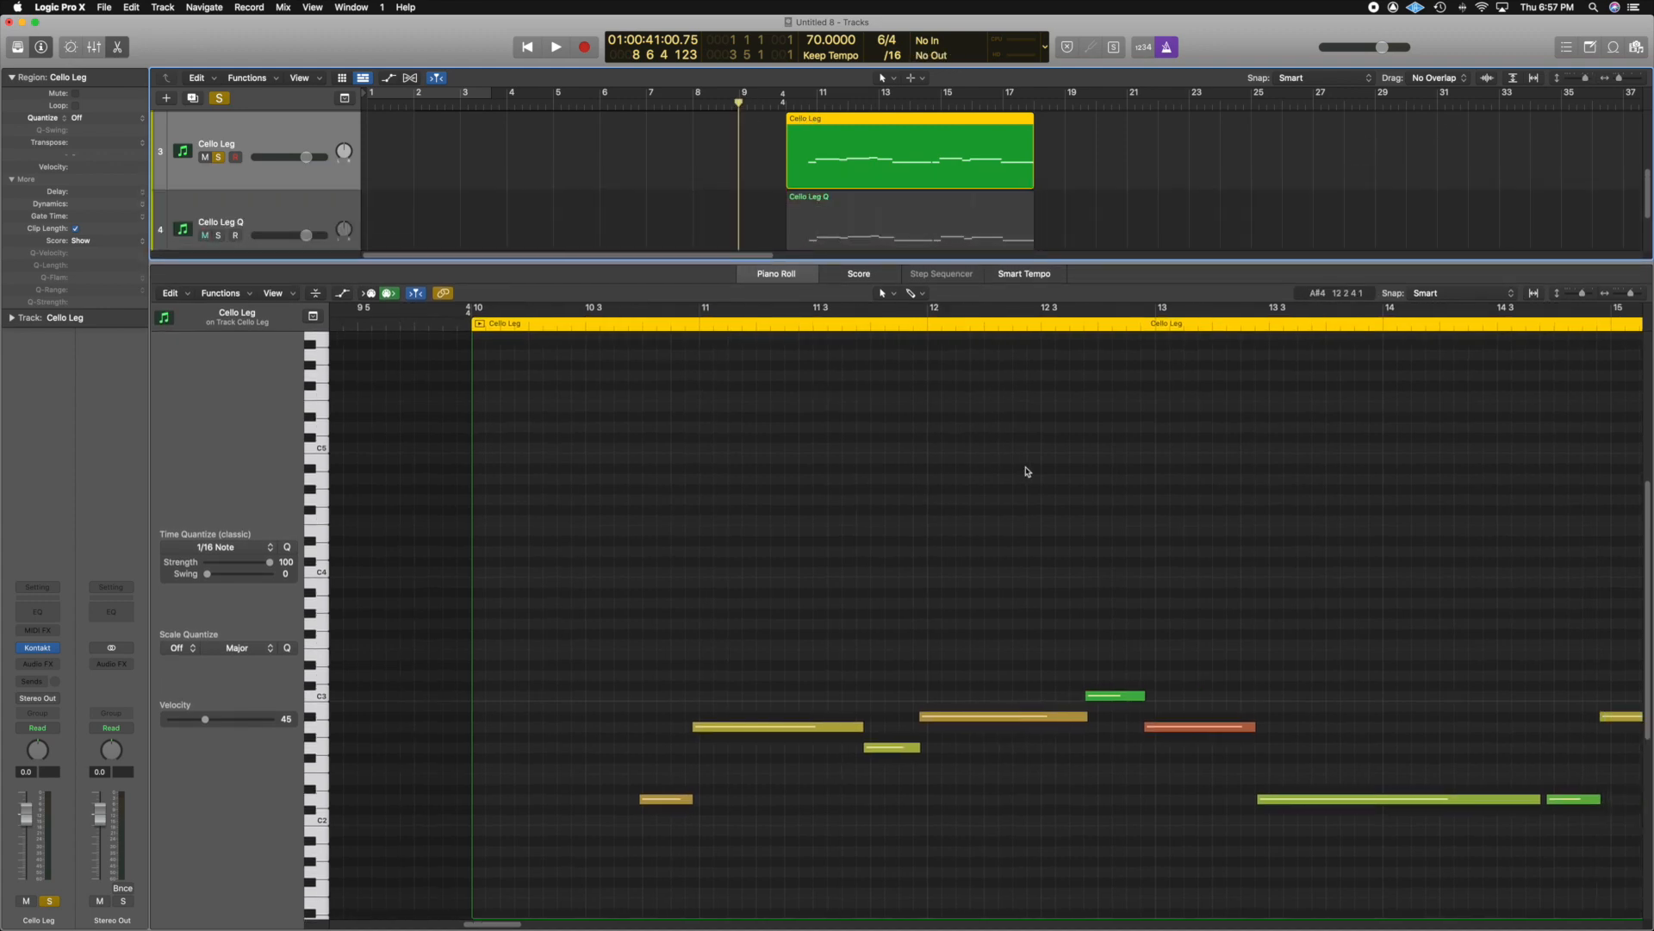
scroll(1027, 471, "right", 6)
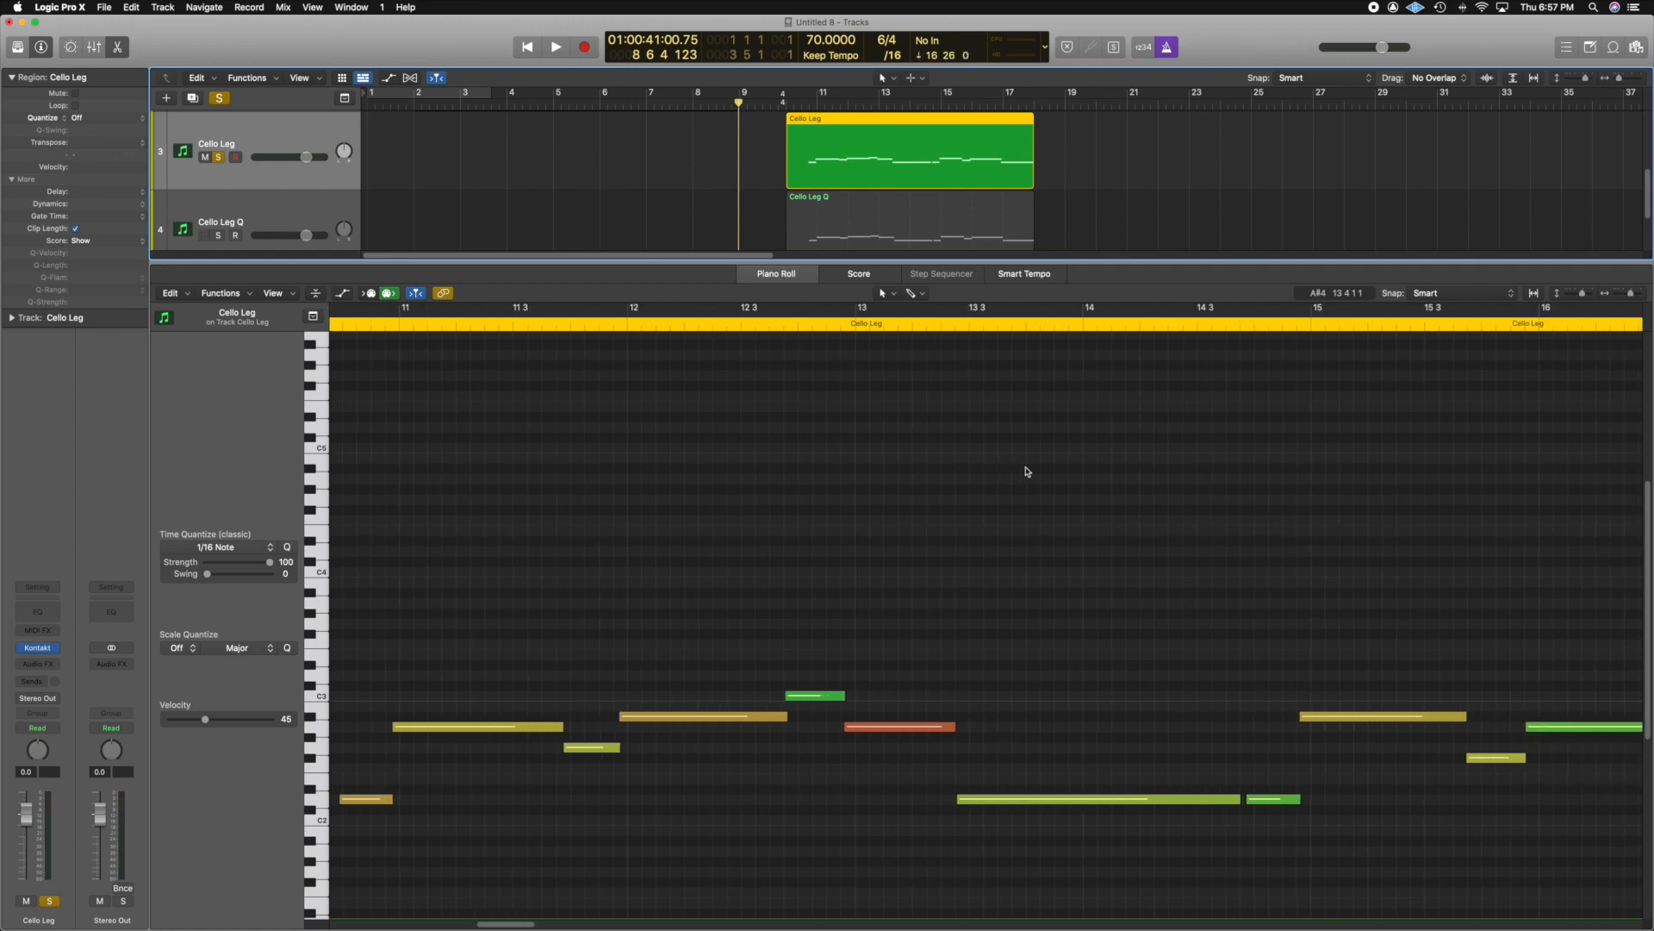
scroll(1027, 470, "down", 3)
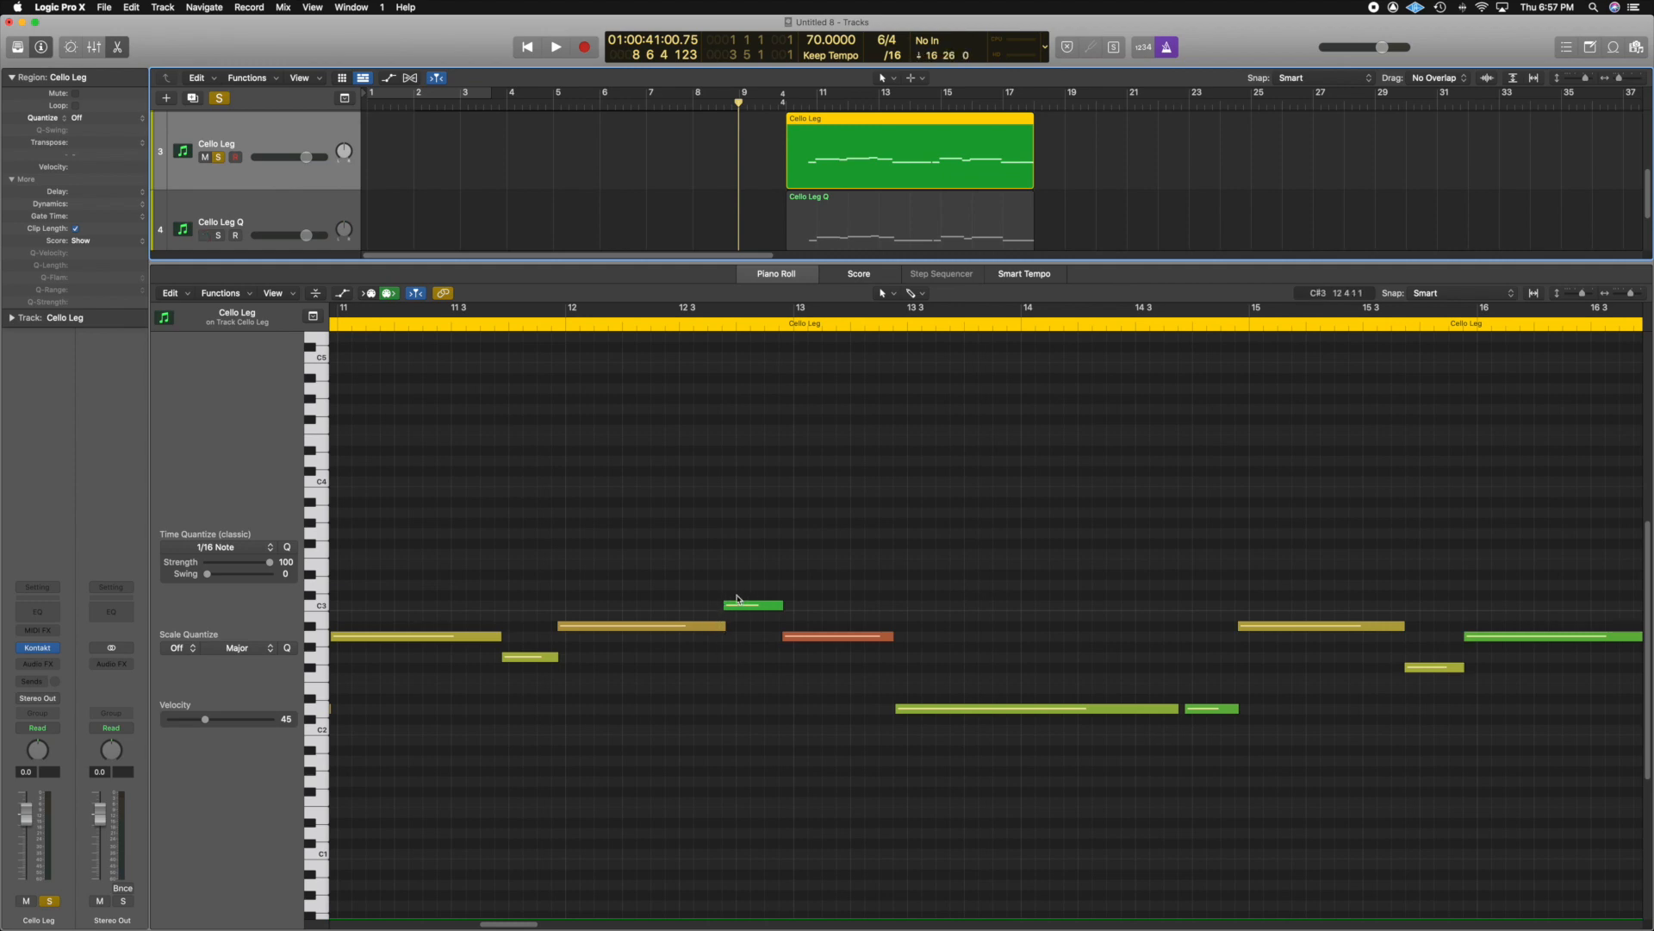
scroll(770, 613, "left", 5)
scroll(775, 644, "left", 2)
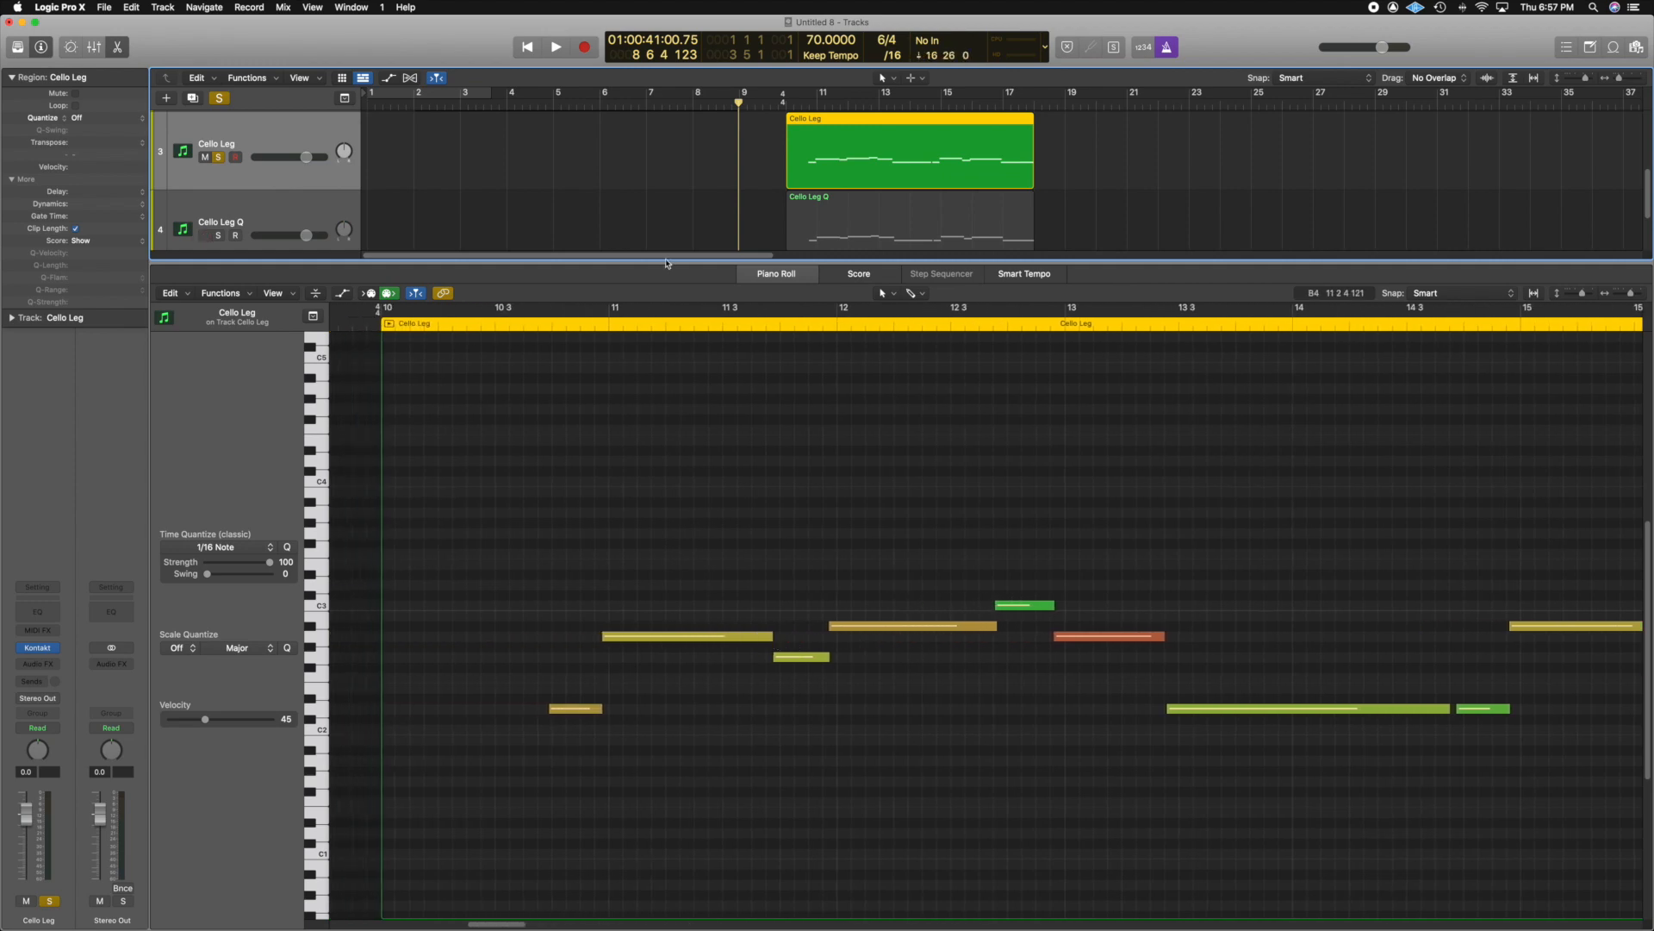
- Play the unquantized Cello Leg region through to its end, stop playback, and close the editor
left_click(556, 47)
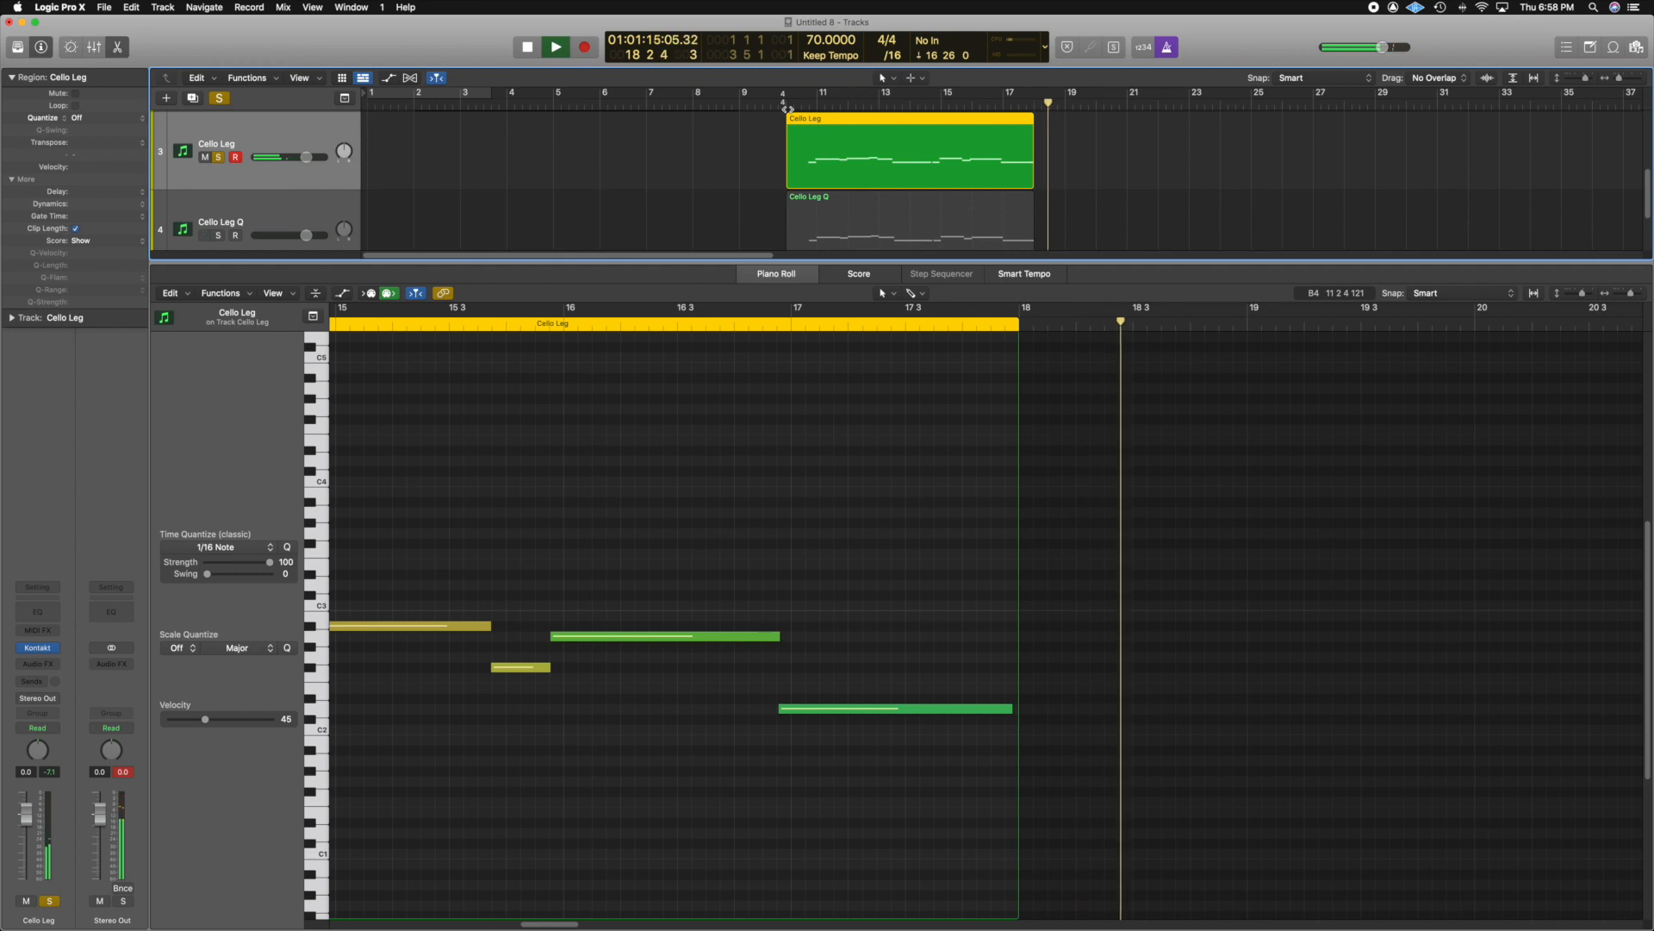
key("space")
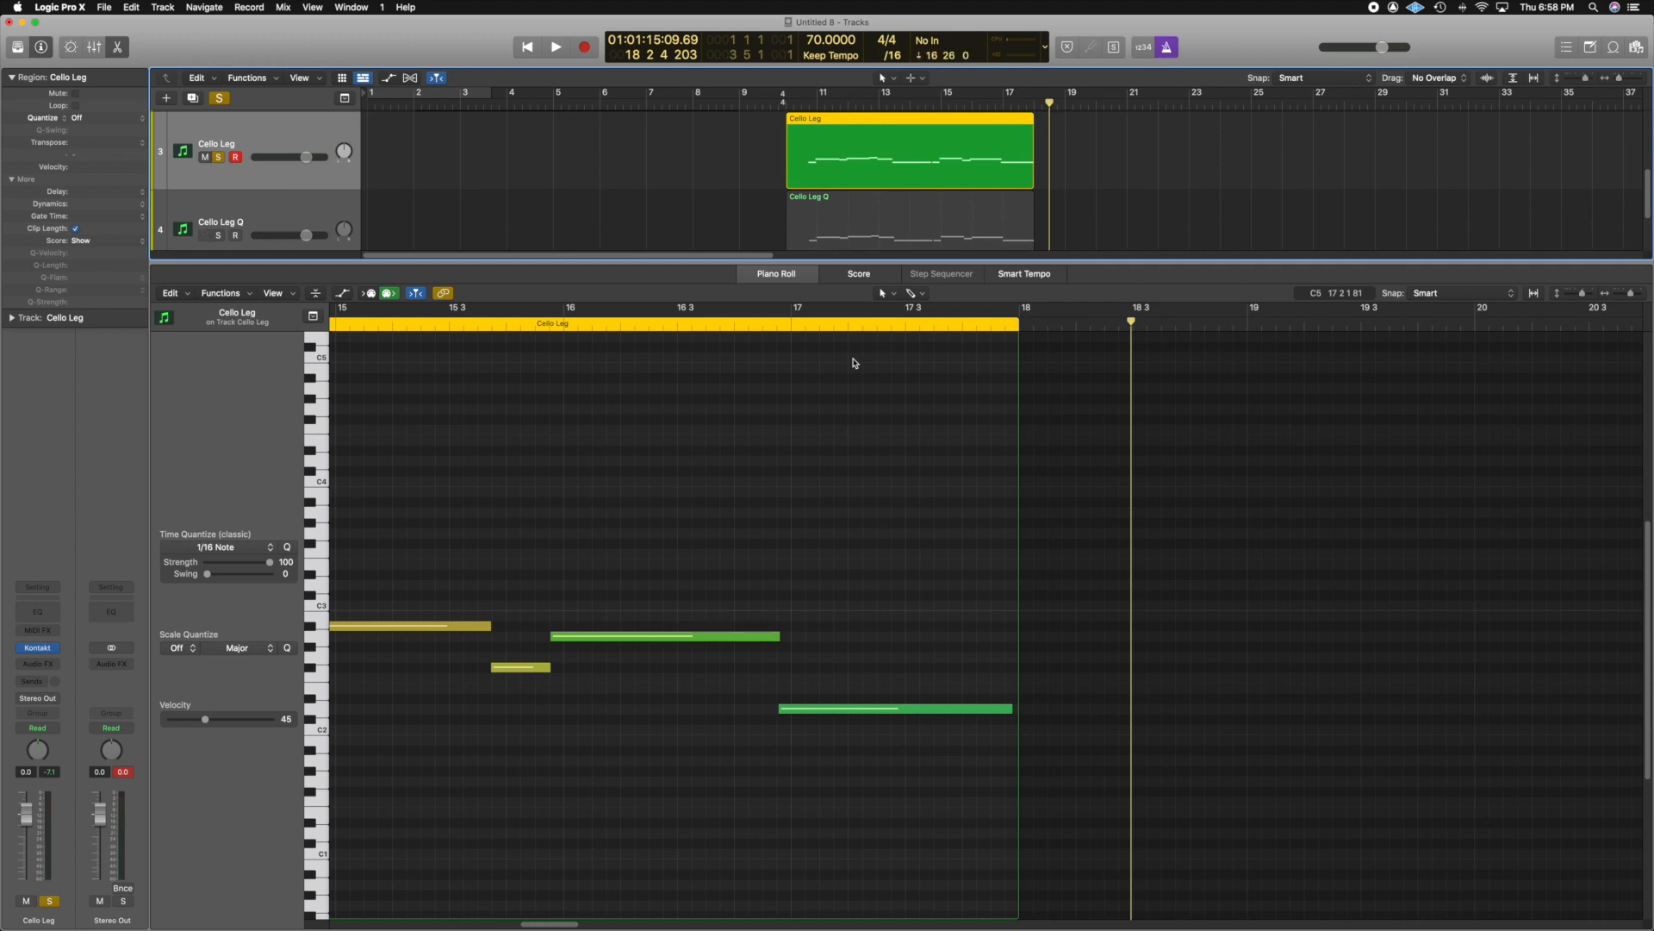
key("e")
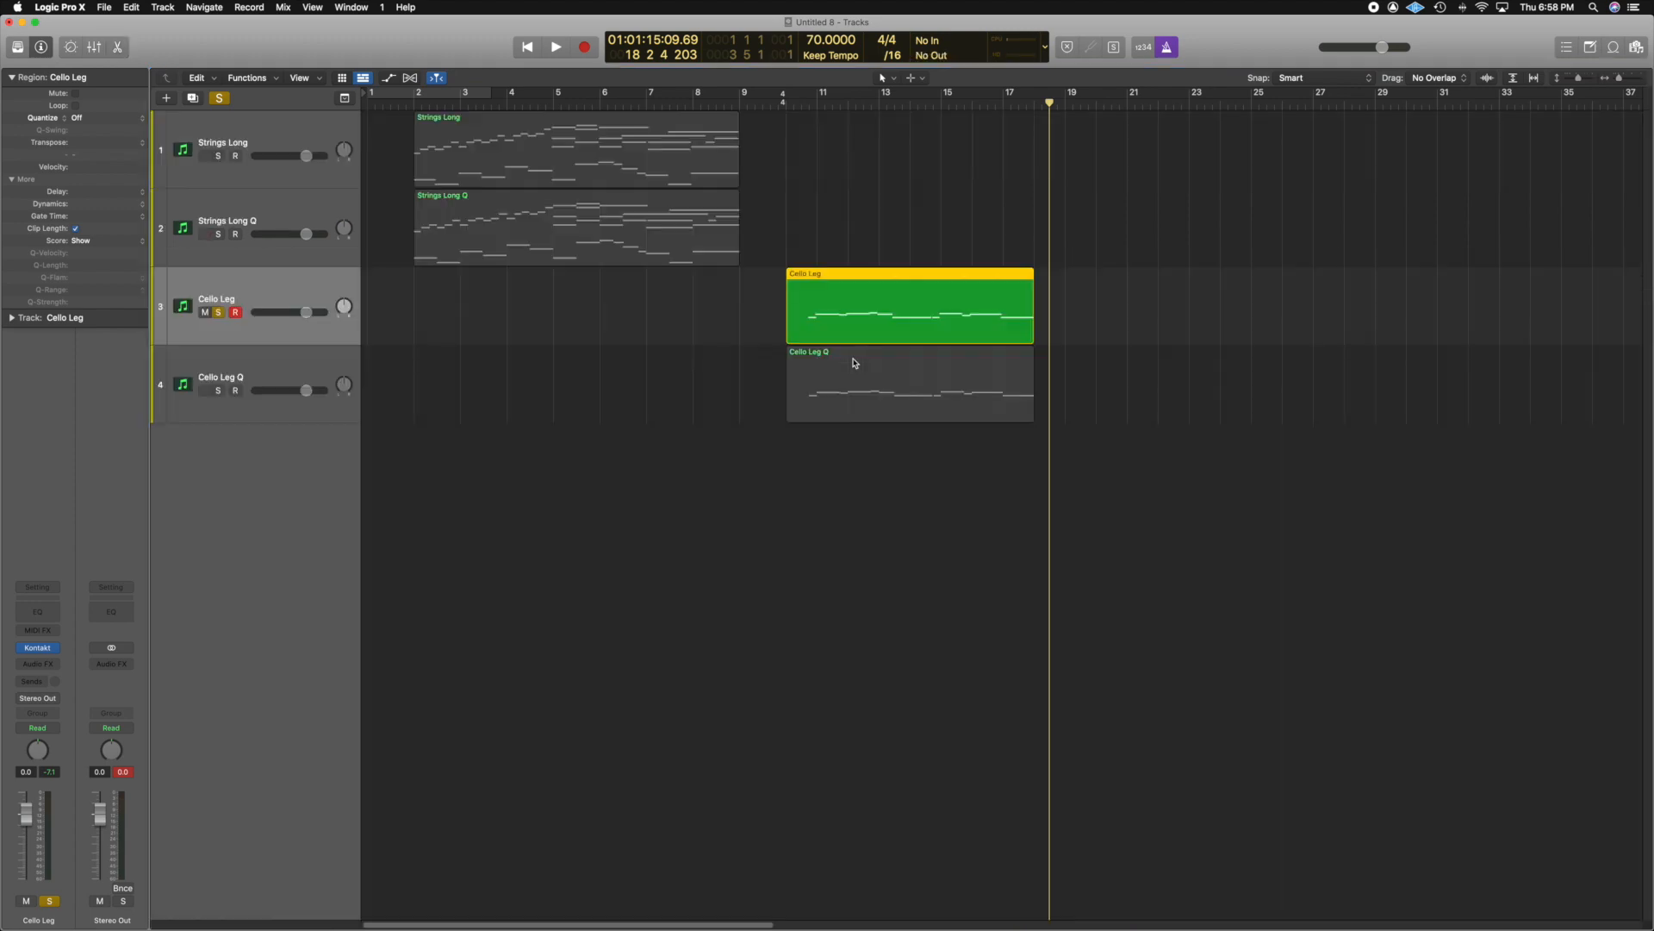
- Switch the solo from Cello Leg to Cello Leg Q, place the playhead in bar 9, and open the Cello Leg Q region in the Piano Roll
left_click(219, 313)
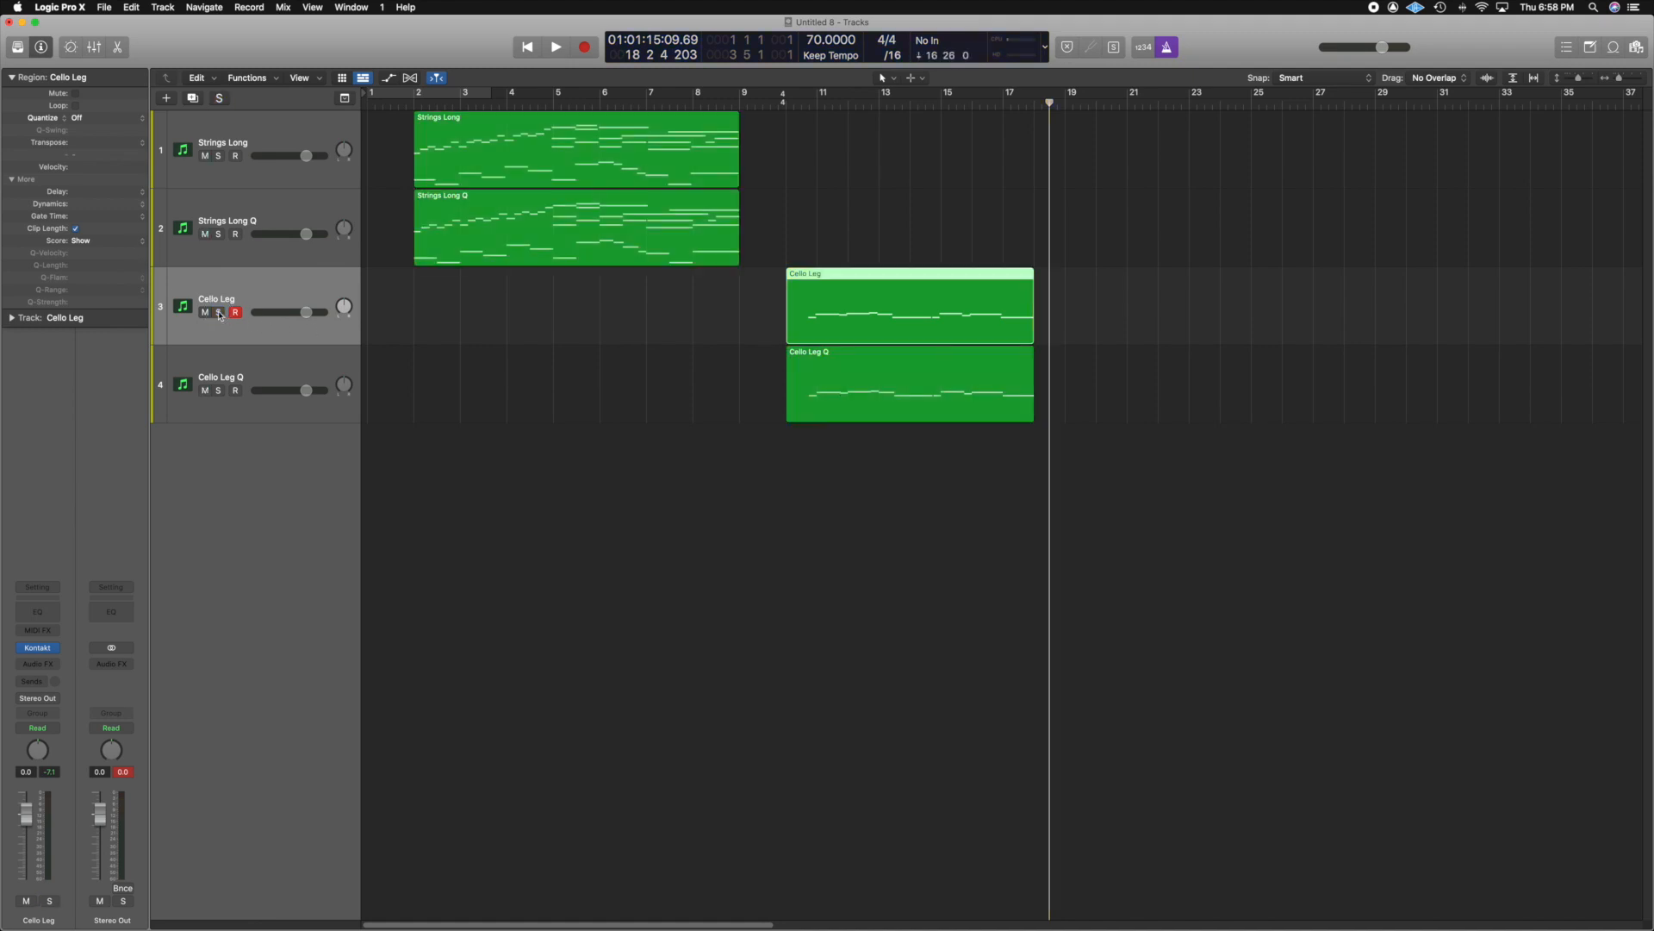
left_click(219, 391)
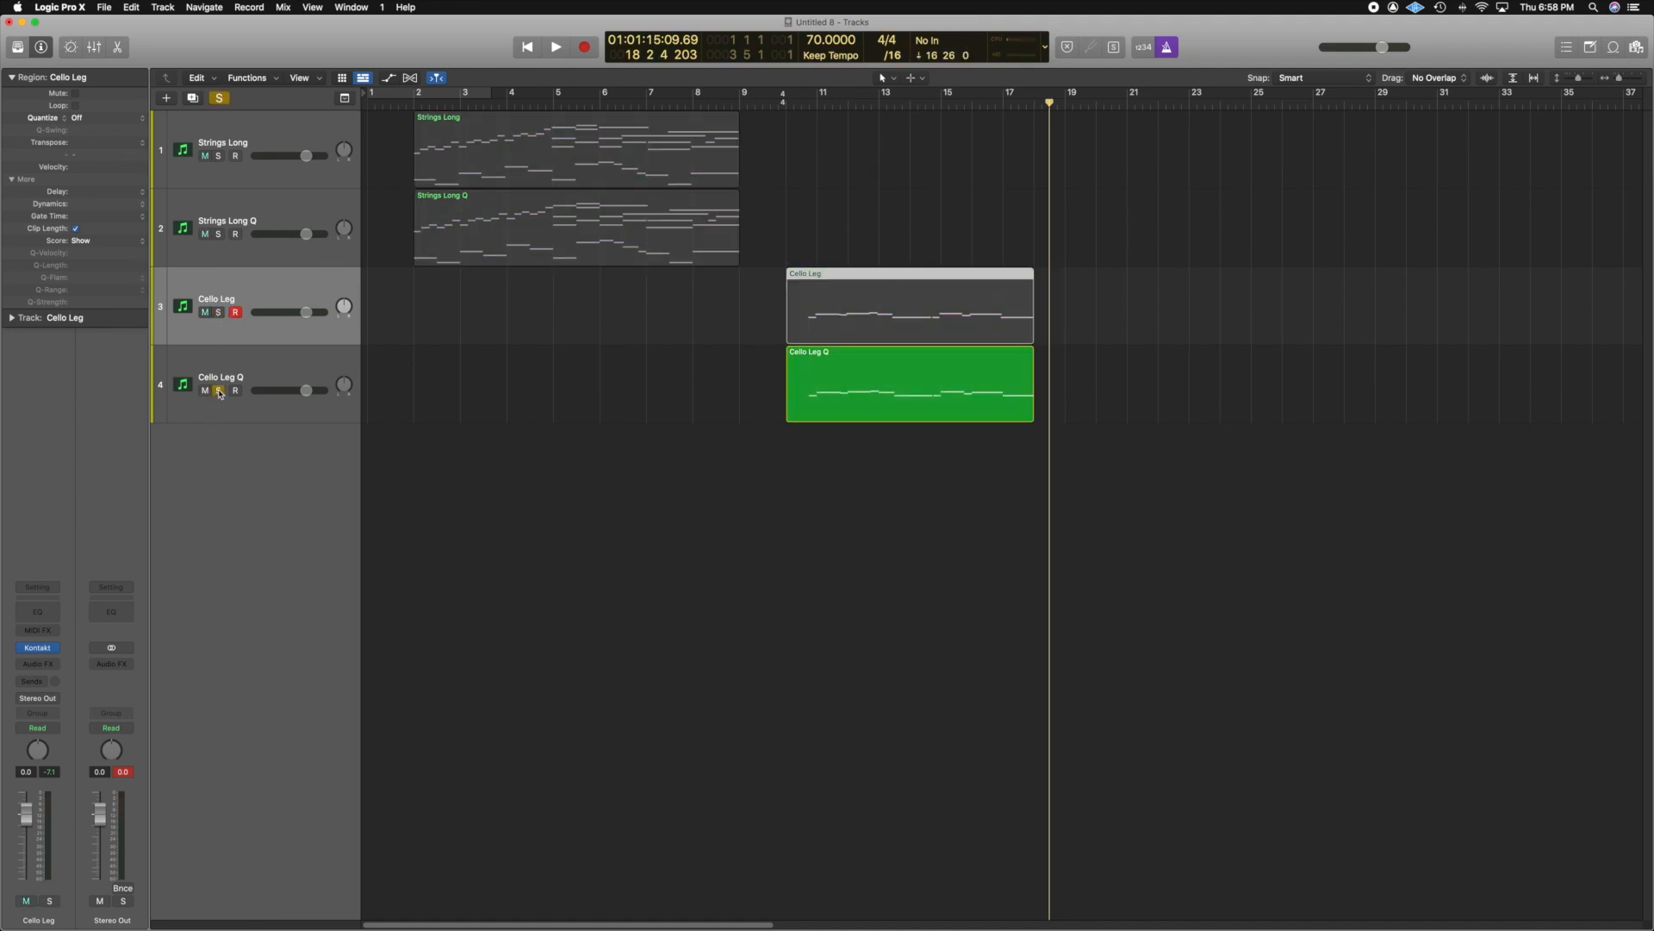
left_click(755, 107)
left_click(926, 390)
double_click(926, 389)
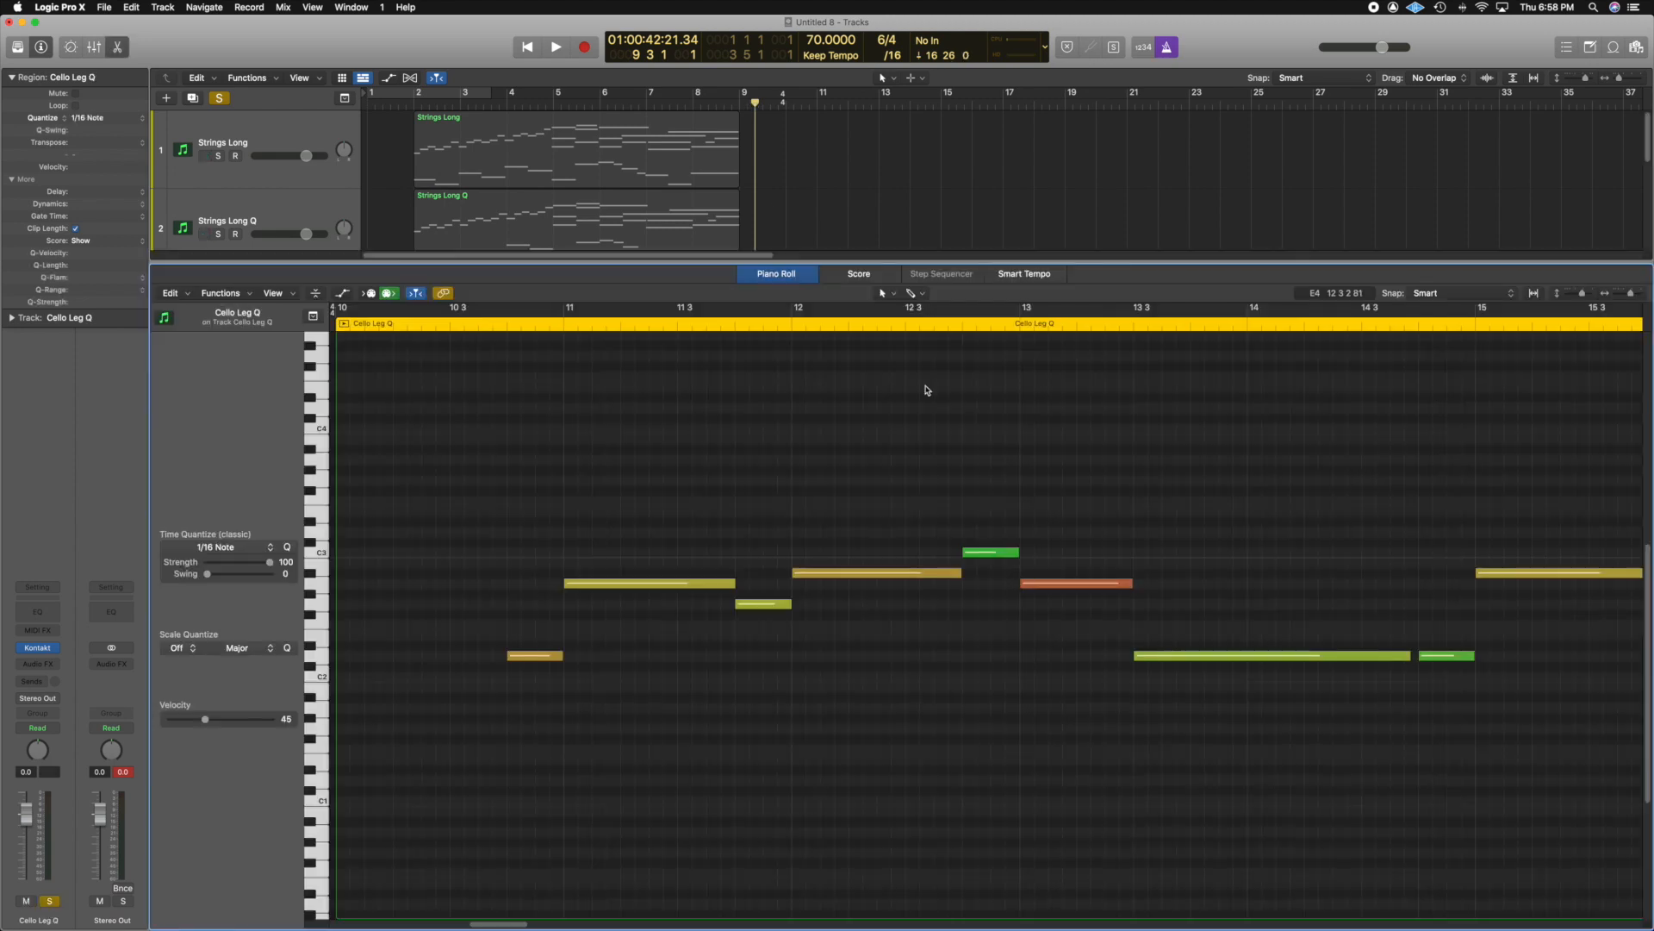
- Examine how the Cello Leg Q region's 1/16-quantized notes line up with the grid from bar 10 to bar 18
scroll(951, 532, "right", 5)
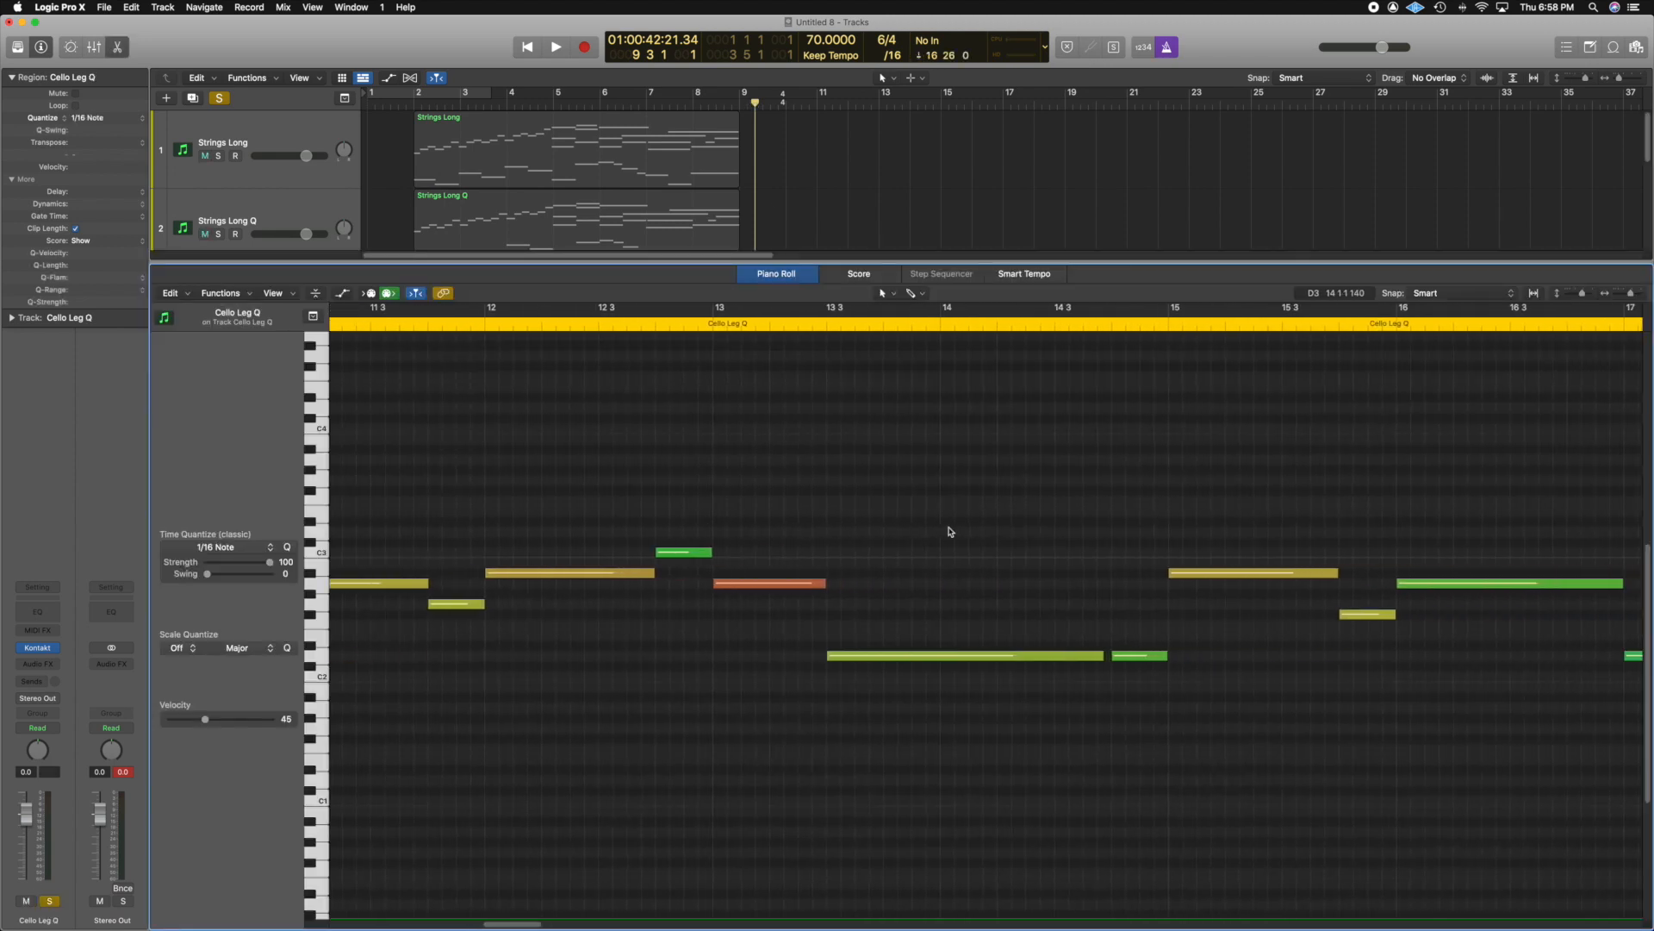
scroll(951, 532, "right", 6)
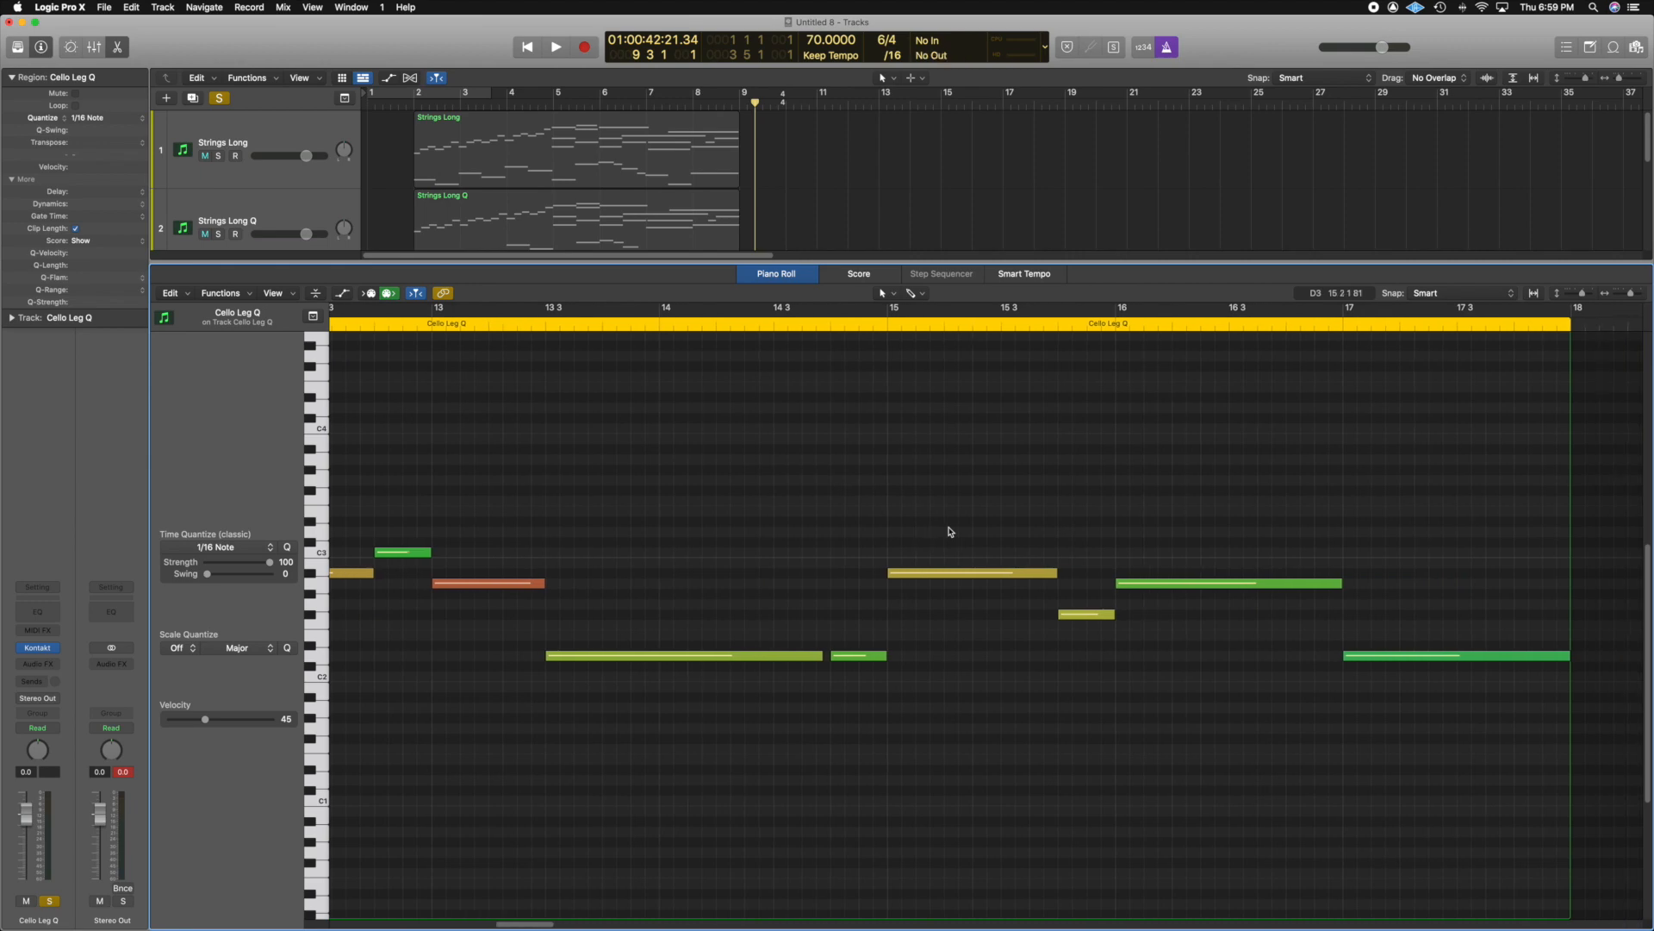
scroll(951, 532, "left", 10)
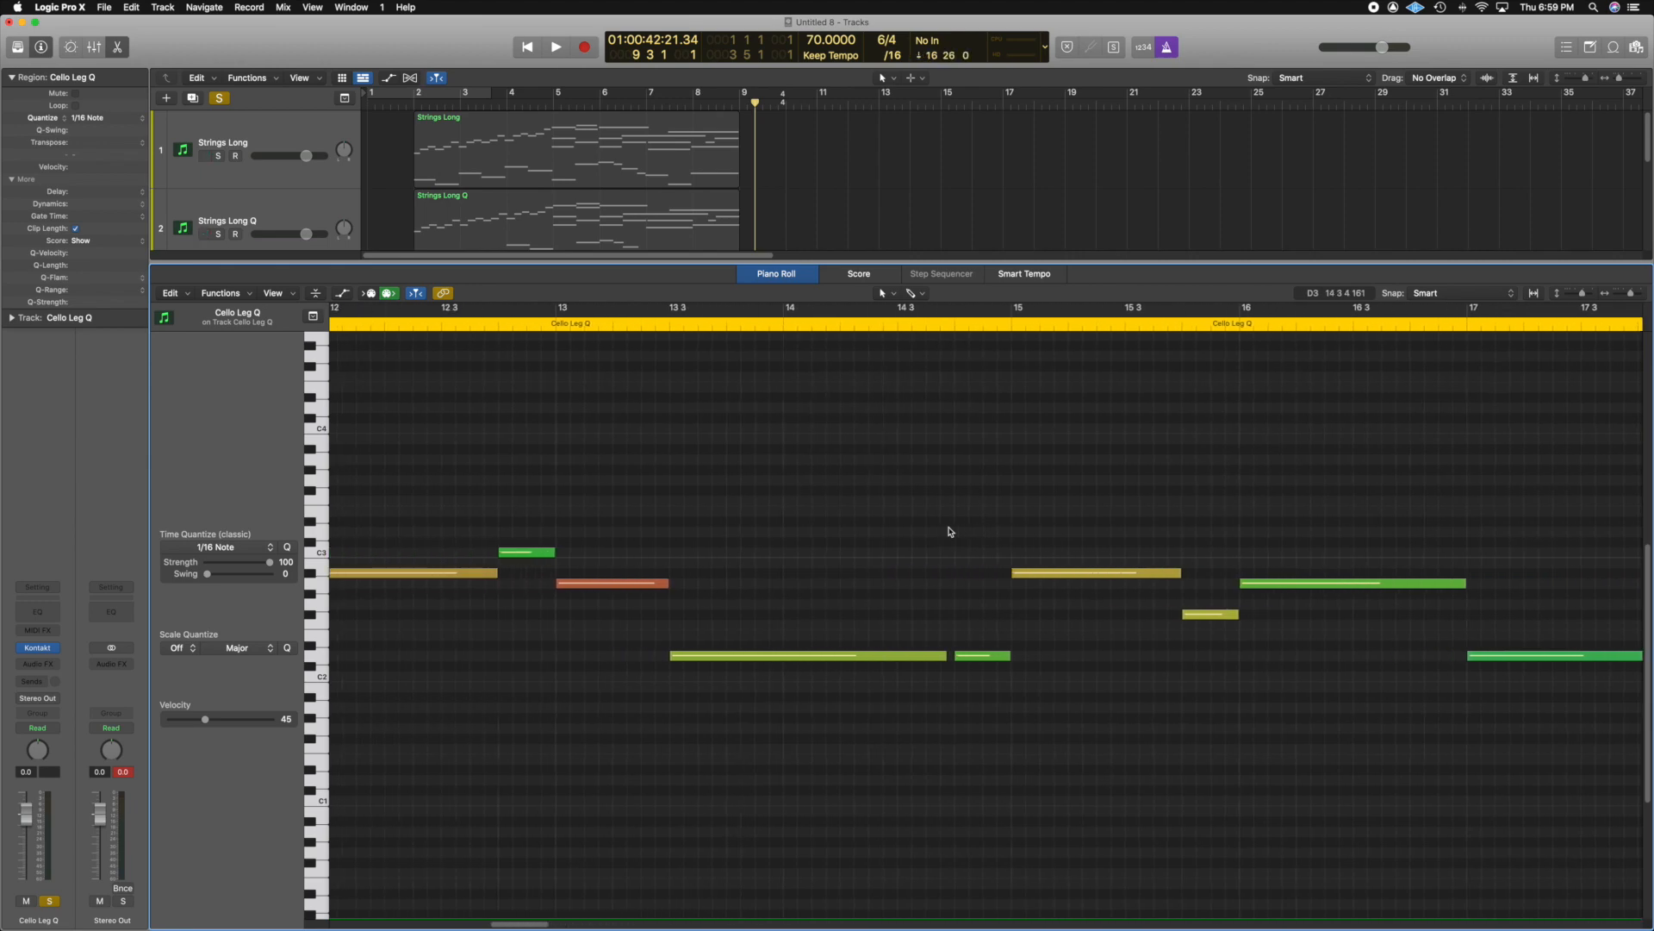
scroll(951, 532, "left", 3)
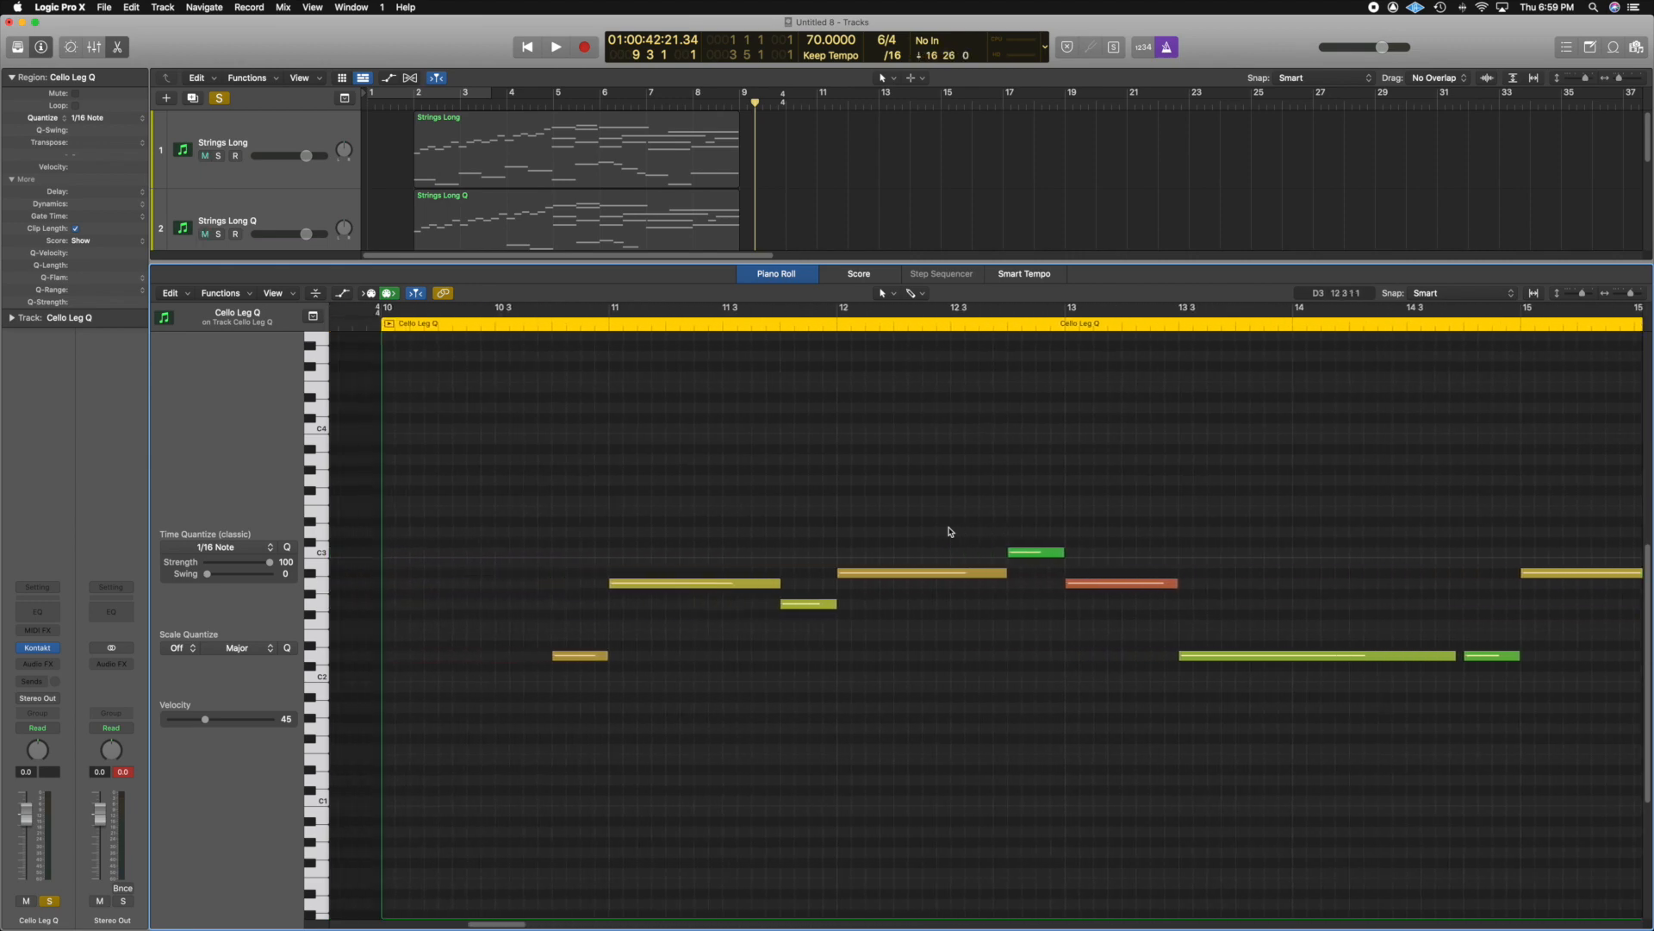
scroll(950, 534, "right", 6)
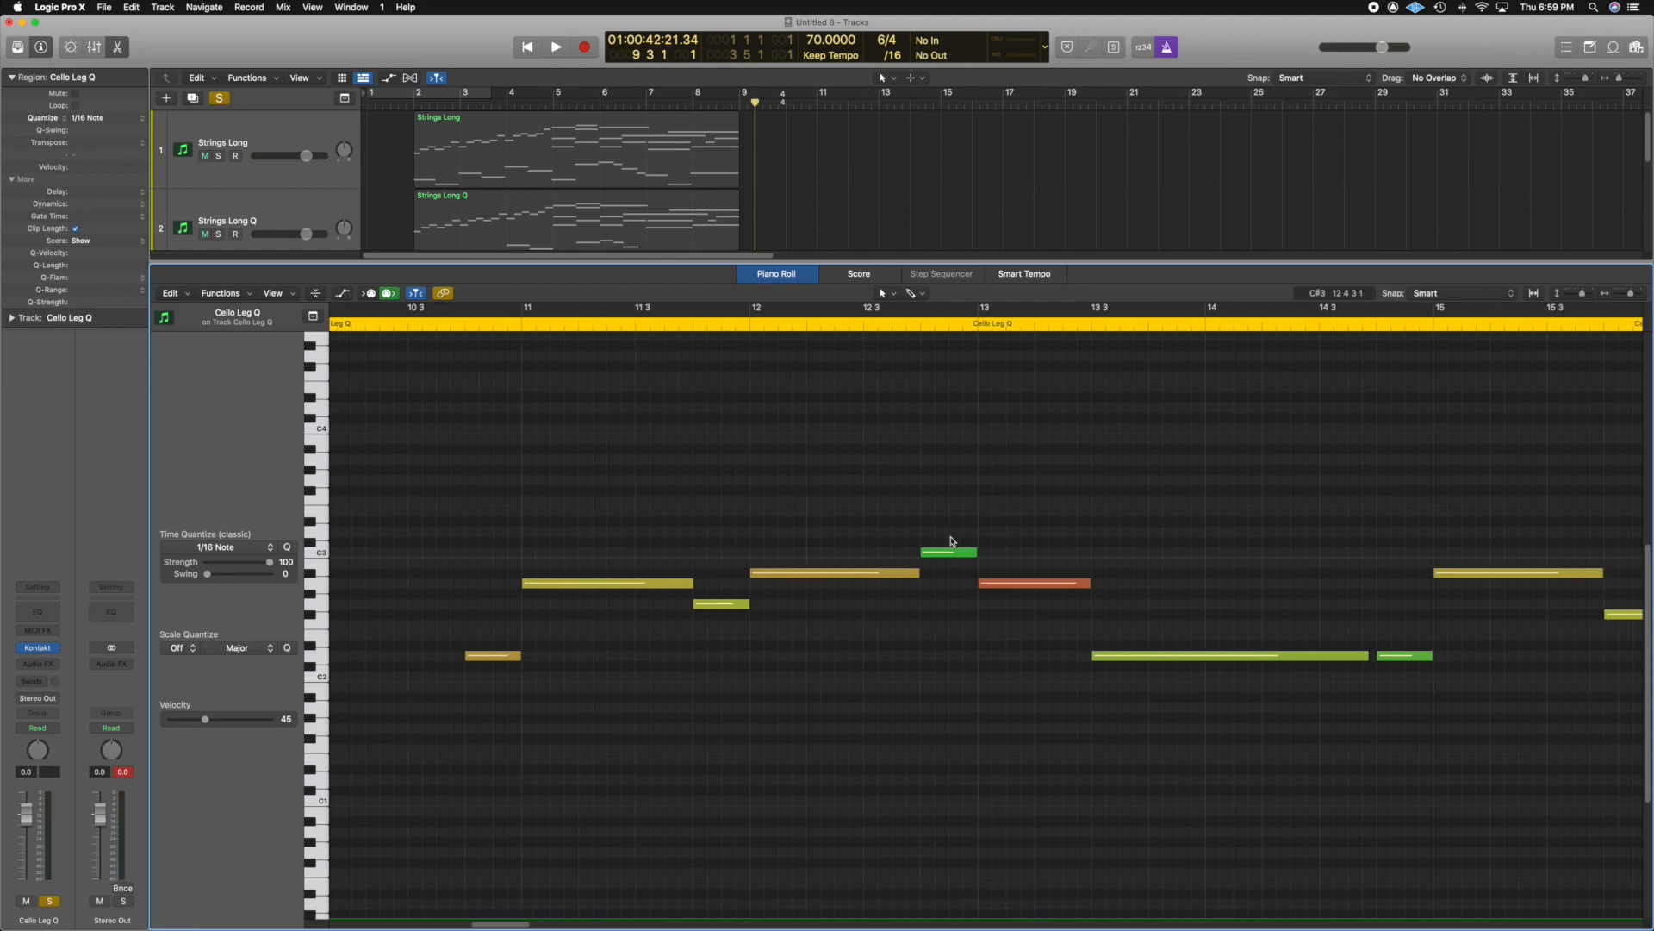
scroll(952, 541, "right", 11)
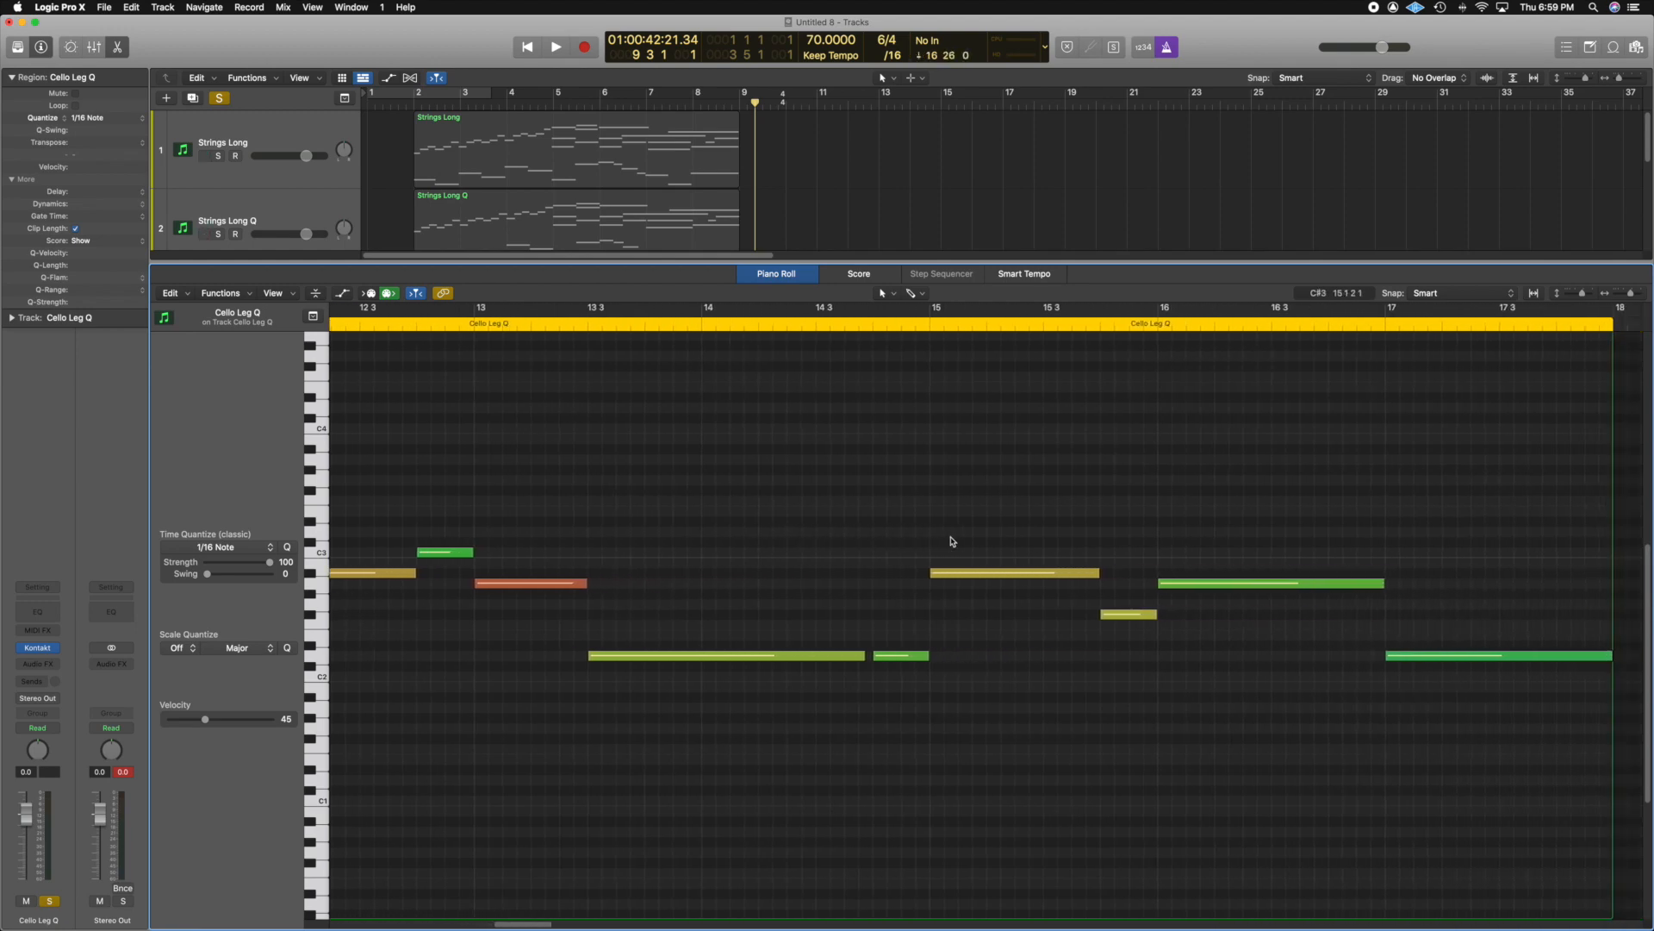
scroll(952, 541, "left", 15)
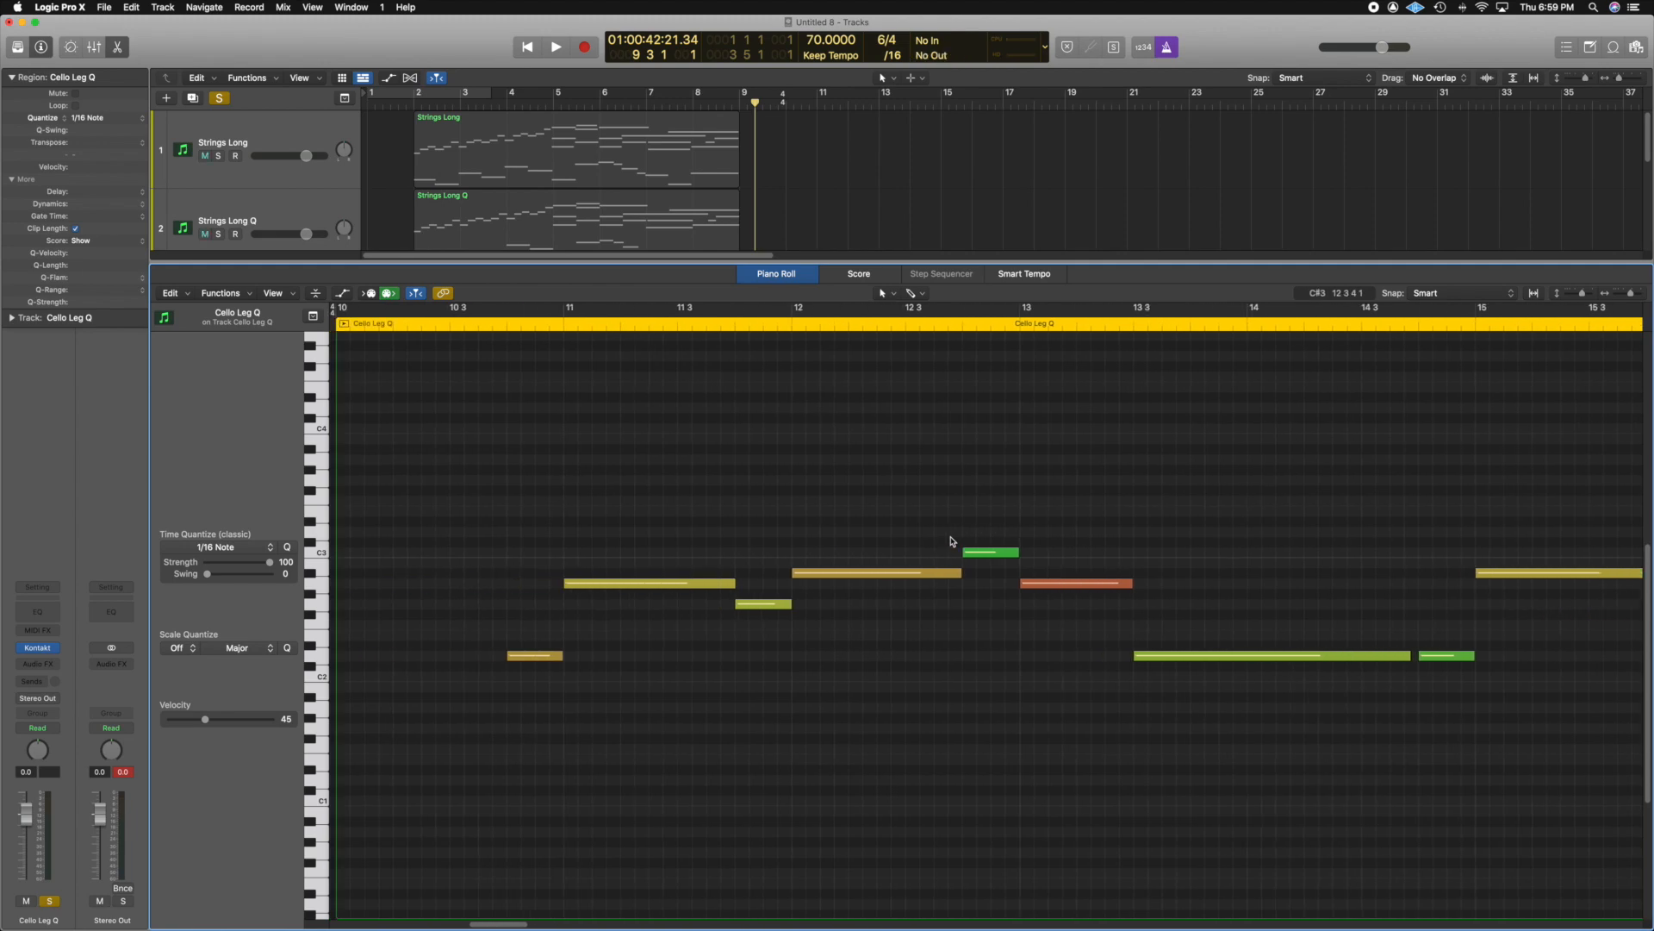
scroll(954, 541, "right", 5)
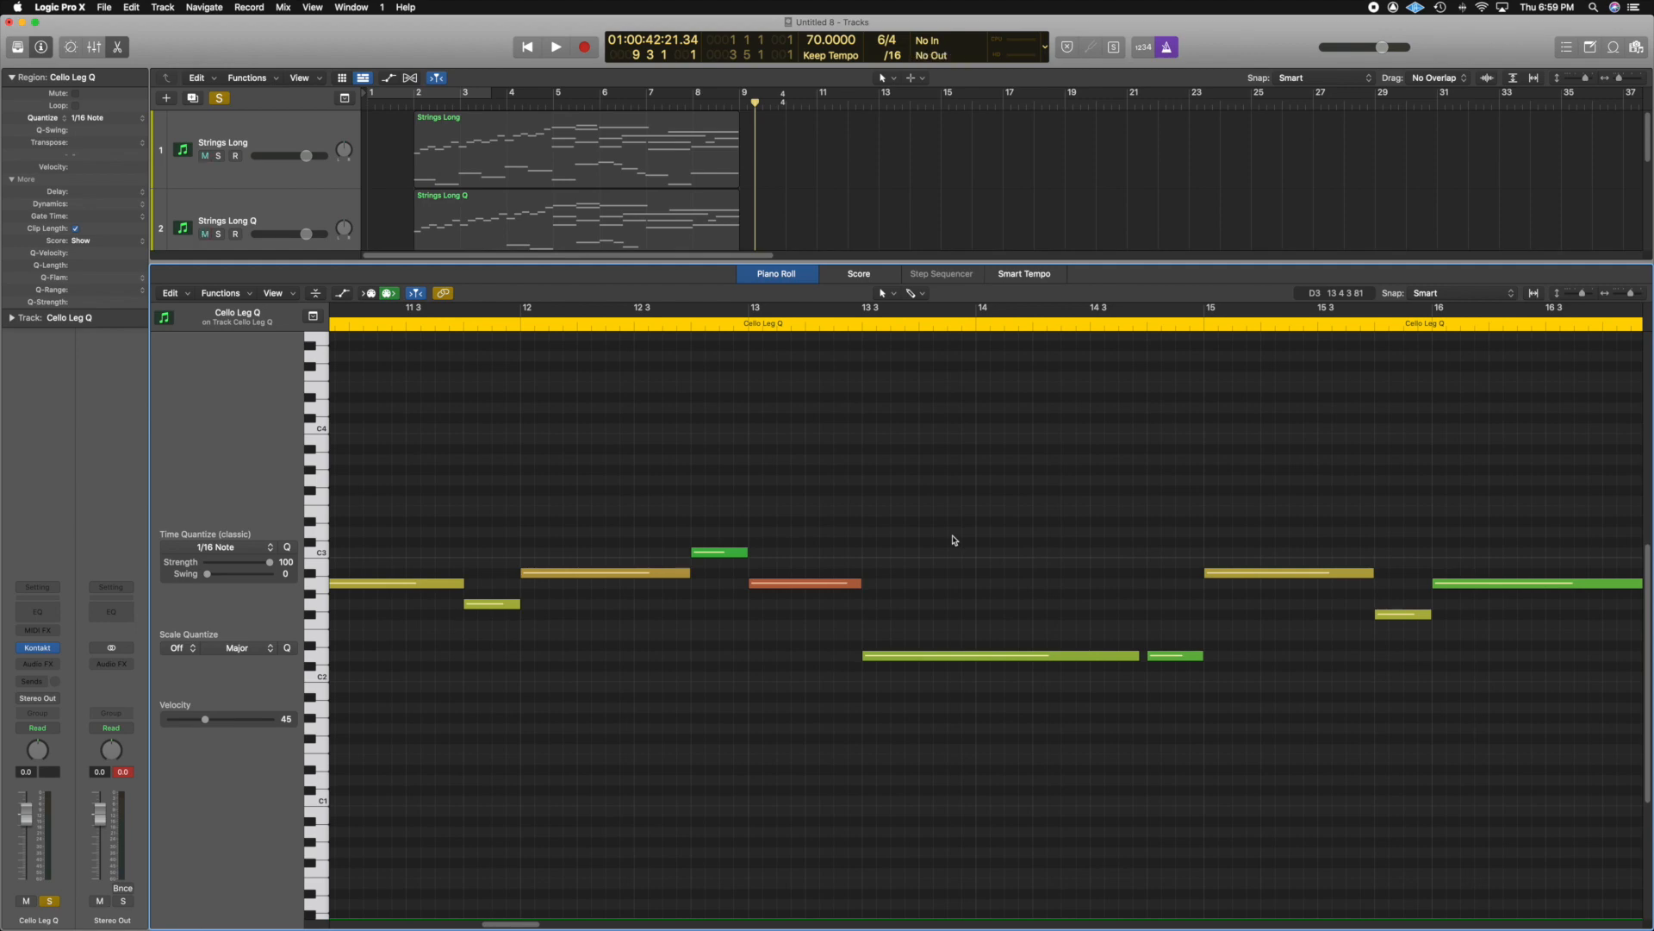
scroll(955, 540, "left", 10)
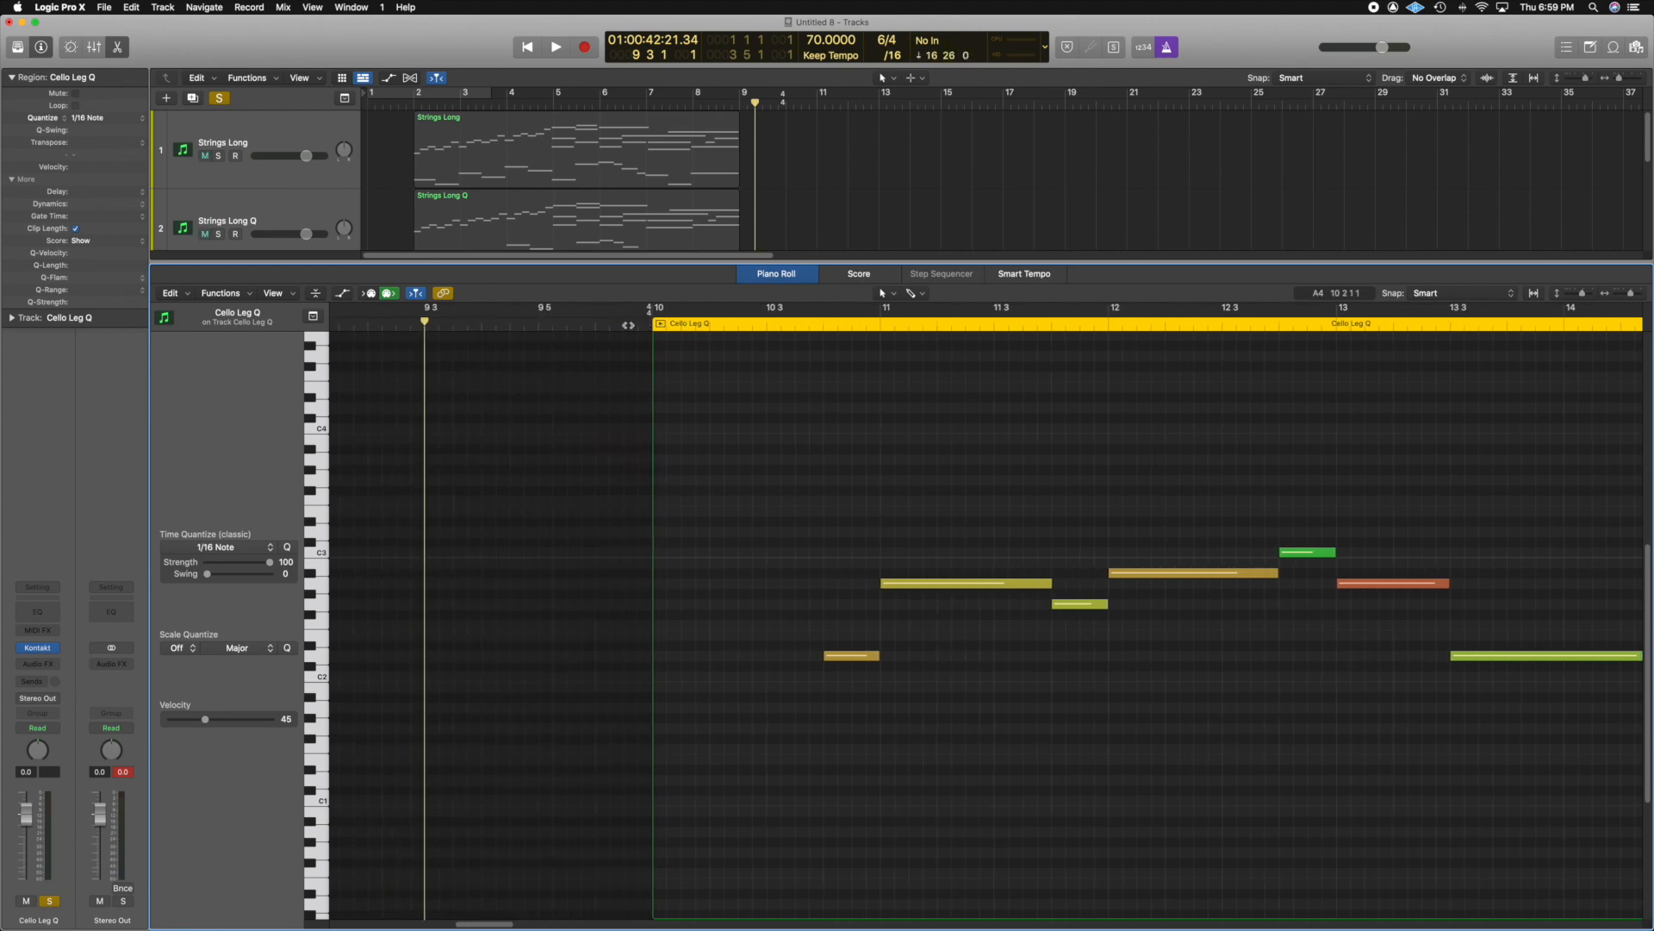
- Place the playhead just before bar 10, play the quantized Cello Leg Q region to its end, and stop
left_click(628, 325)
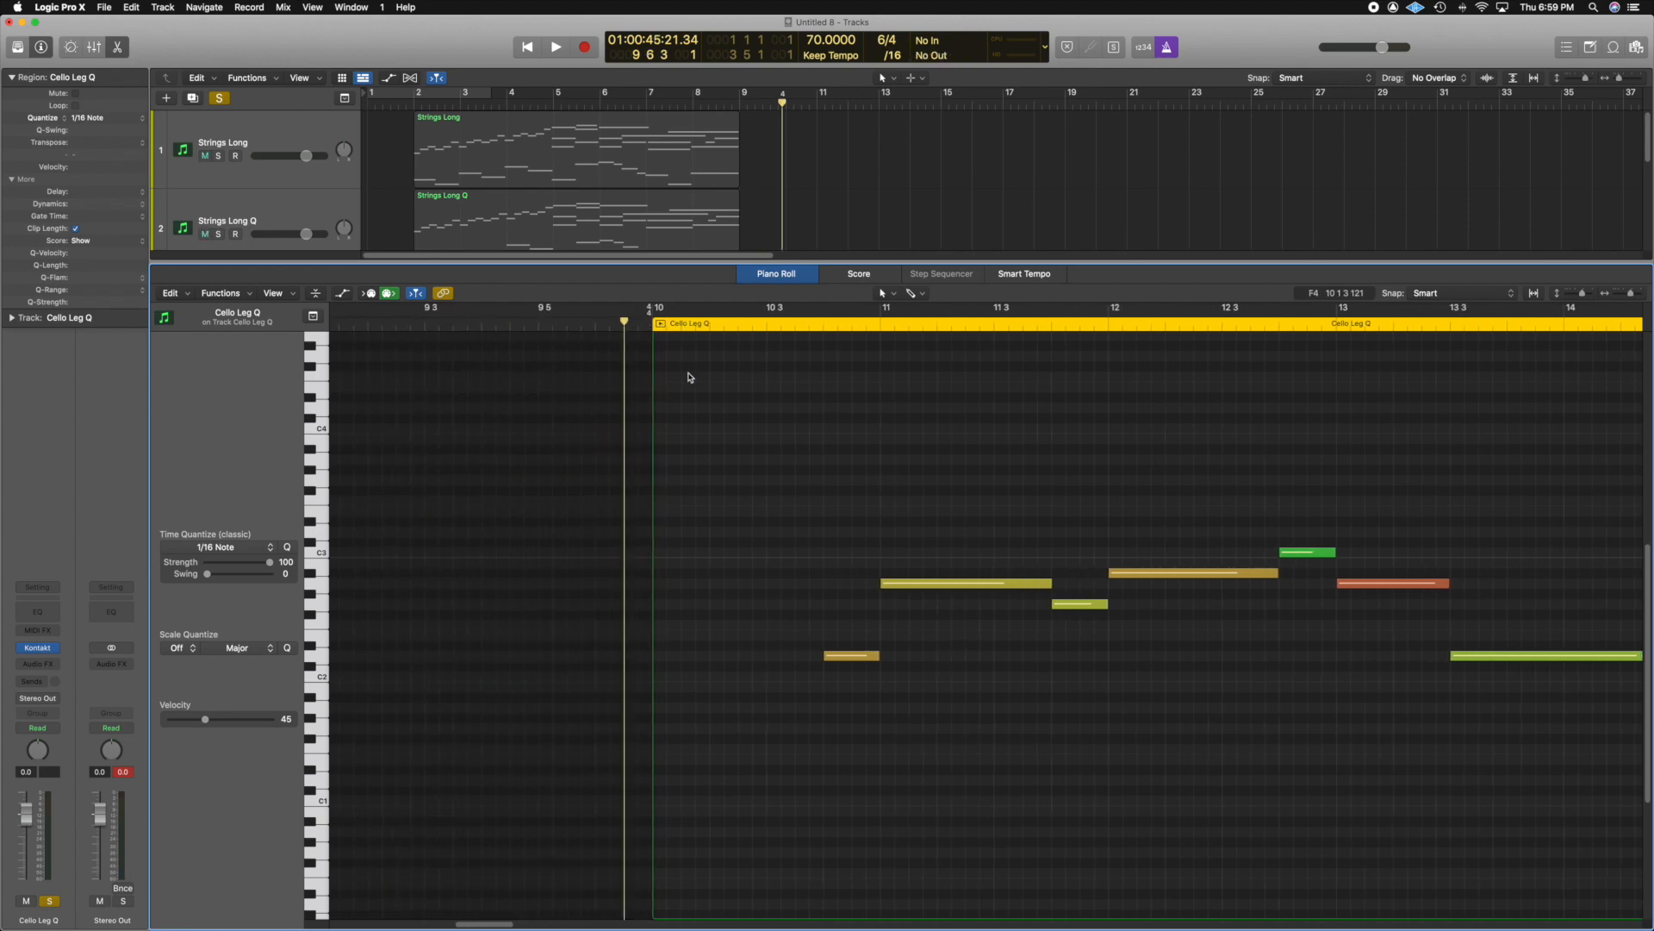
key("space")
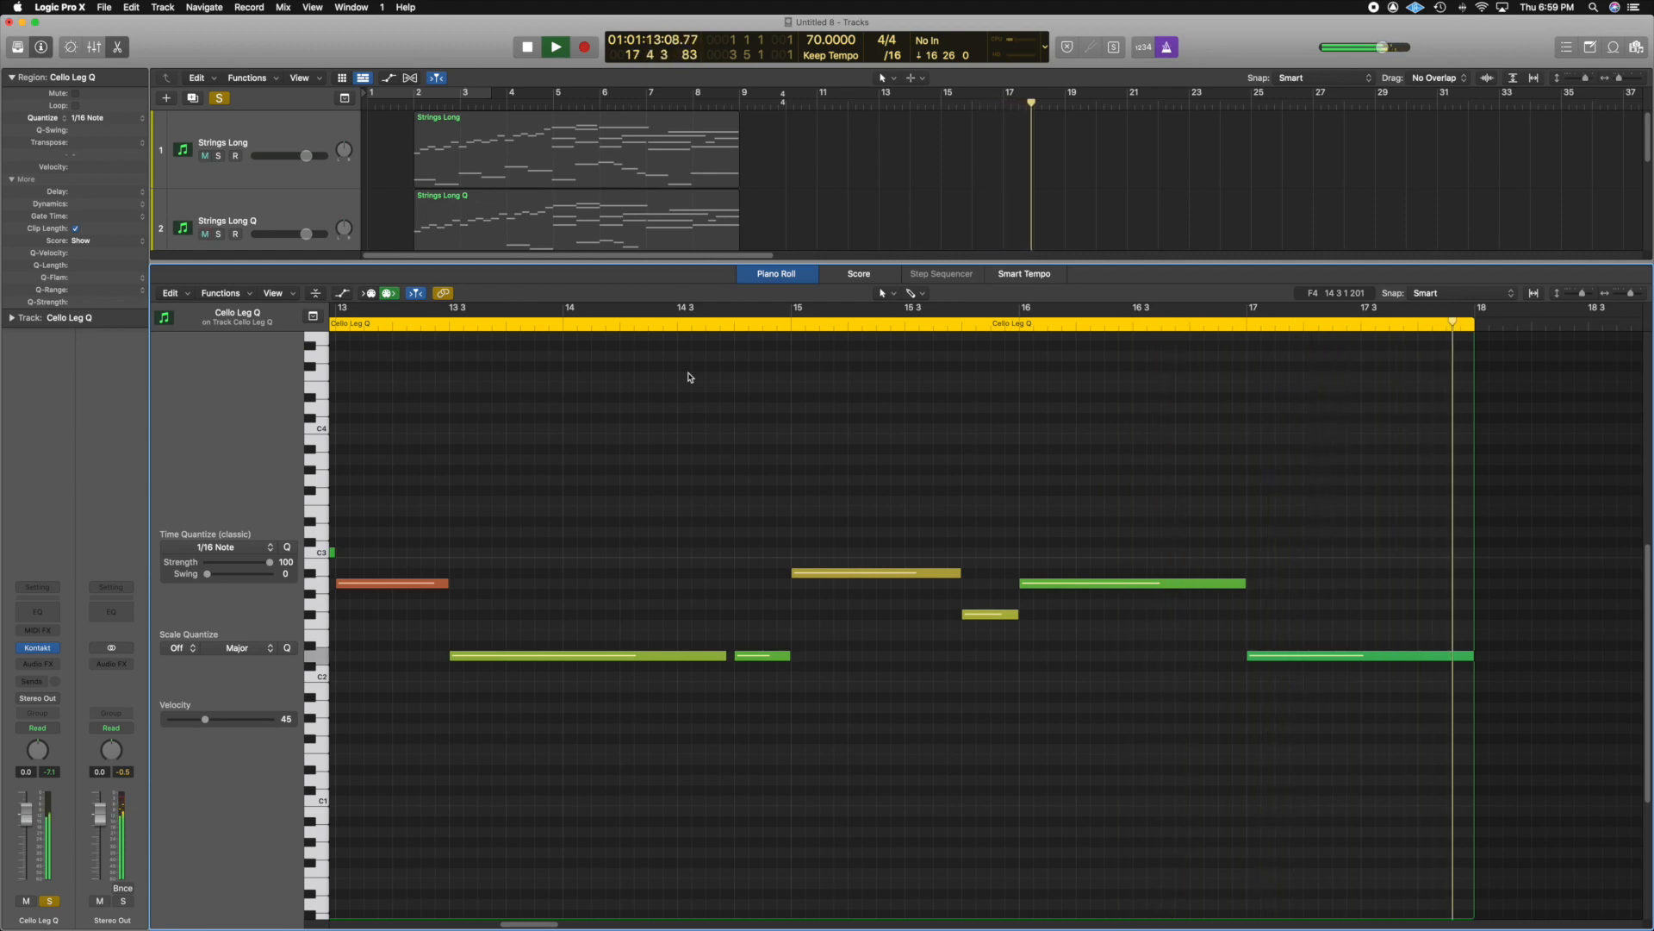
key("space")
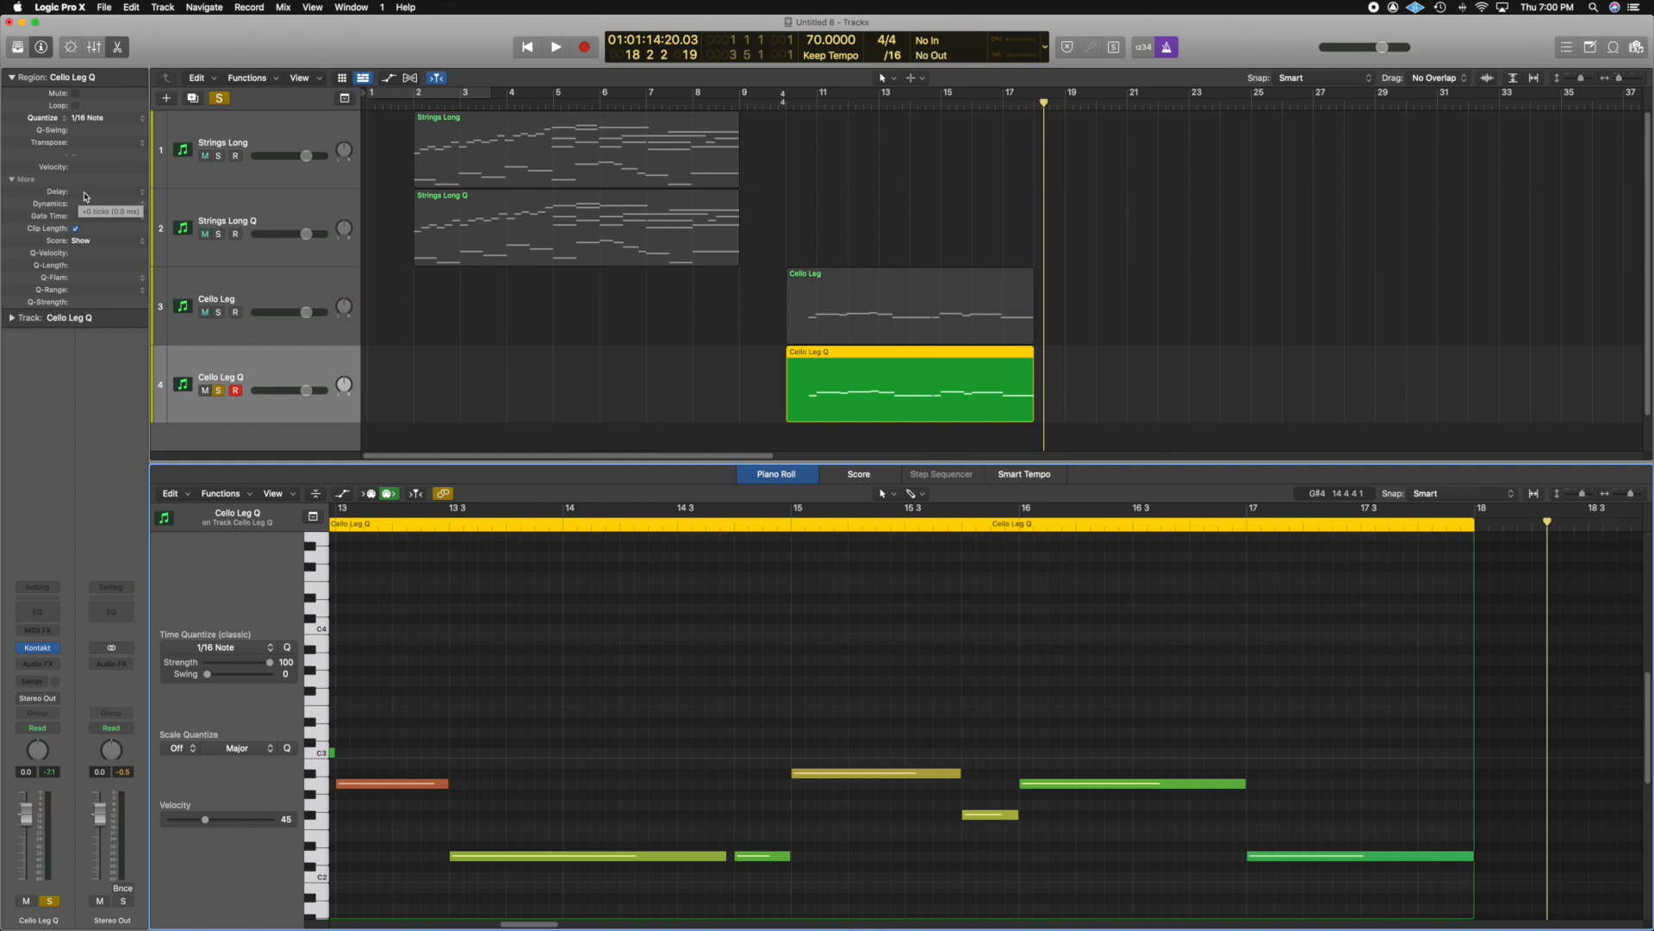
- Set the Cello Leg Q region's delay to -155 ticks and play it from just before bar 10 in an enlarged Piano Roll
left_click_drag(84, 196, 112, 477)
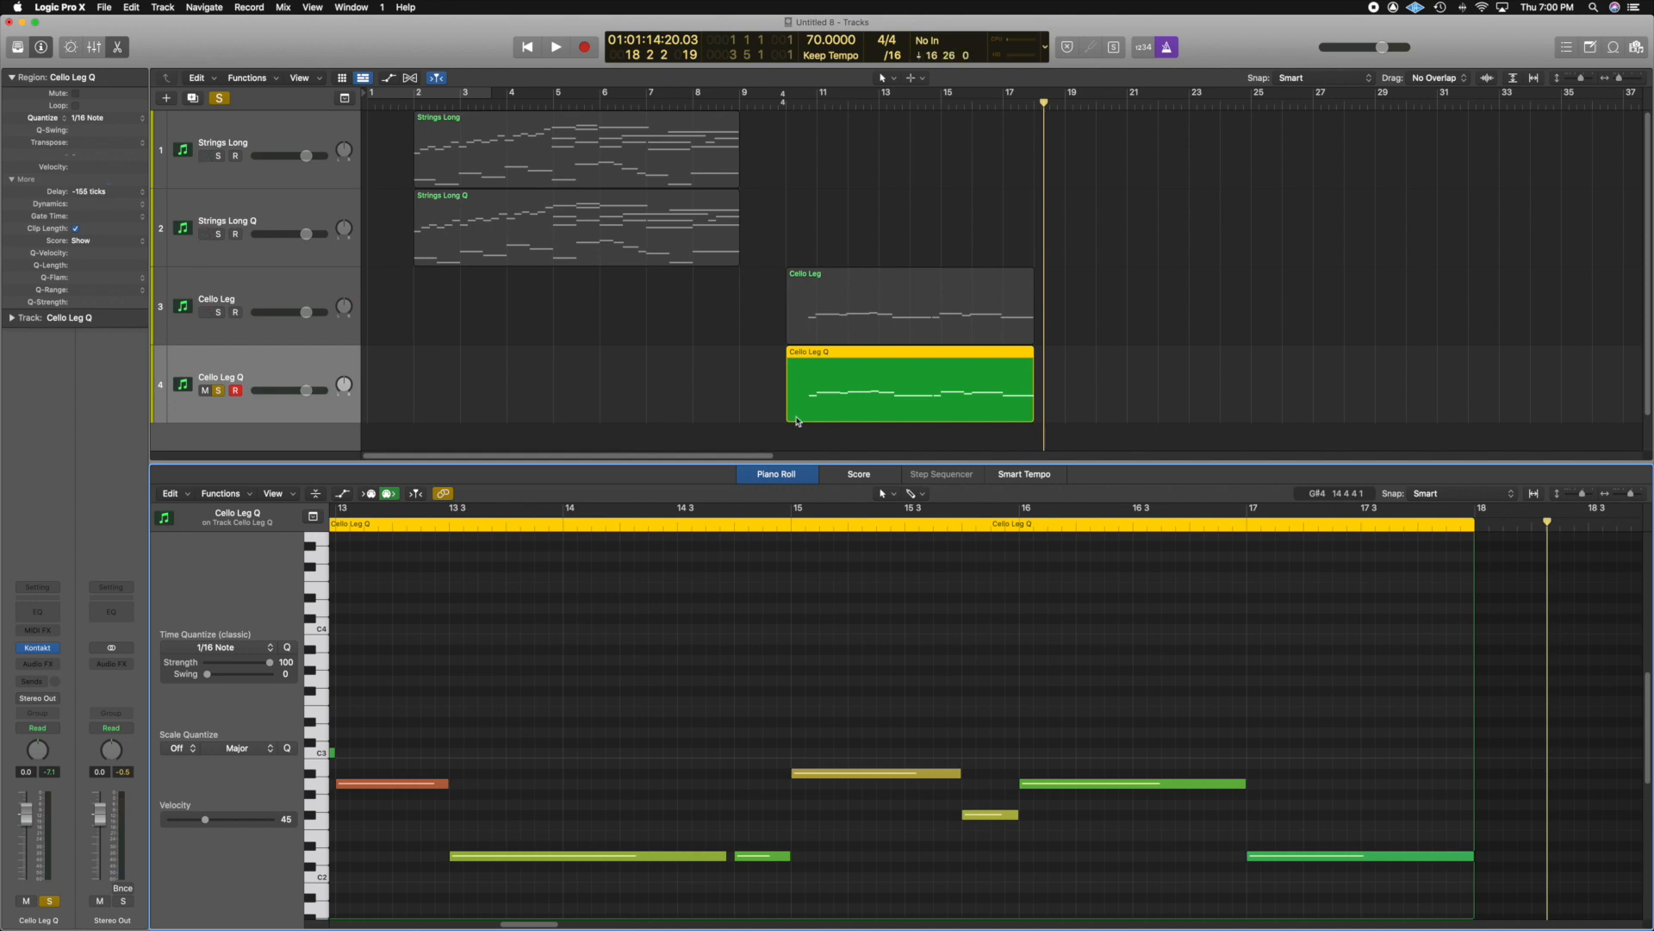
left_click_drag(804, 463, 788, 138)
scroll(925, 487, "left", 10)
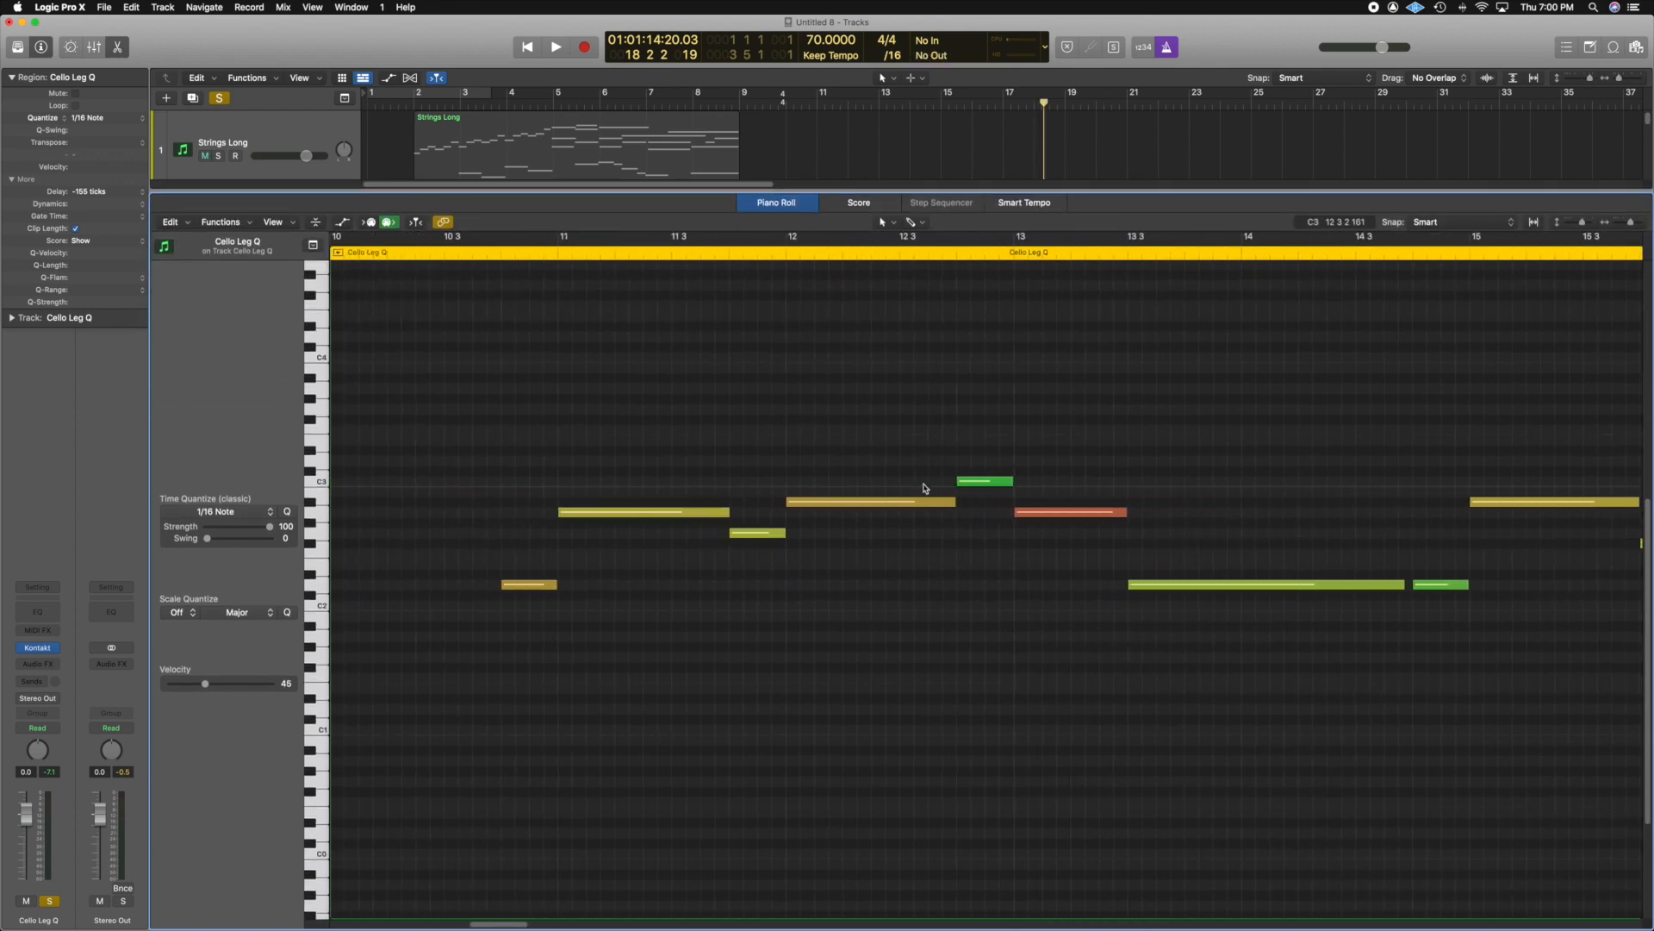
scroll(925, 488, "left", 4)
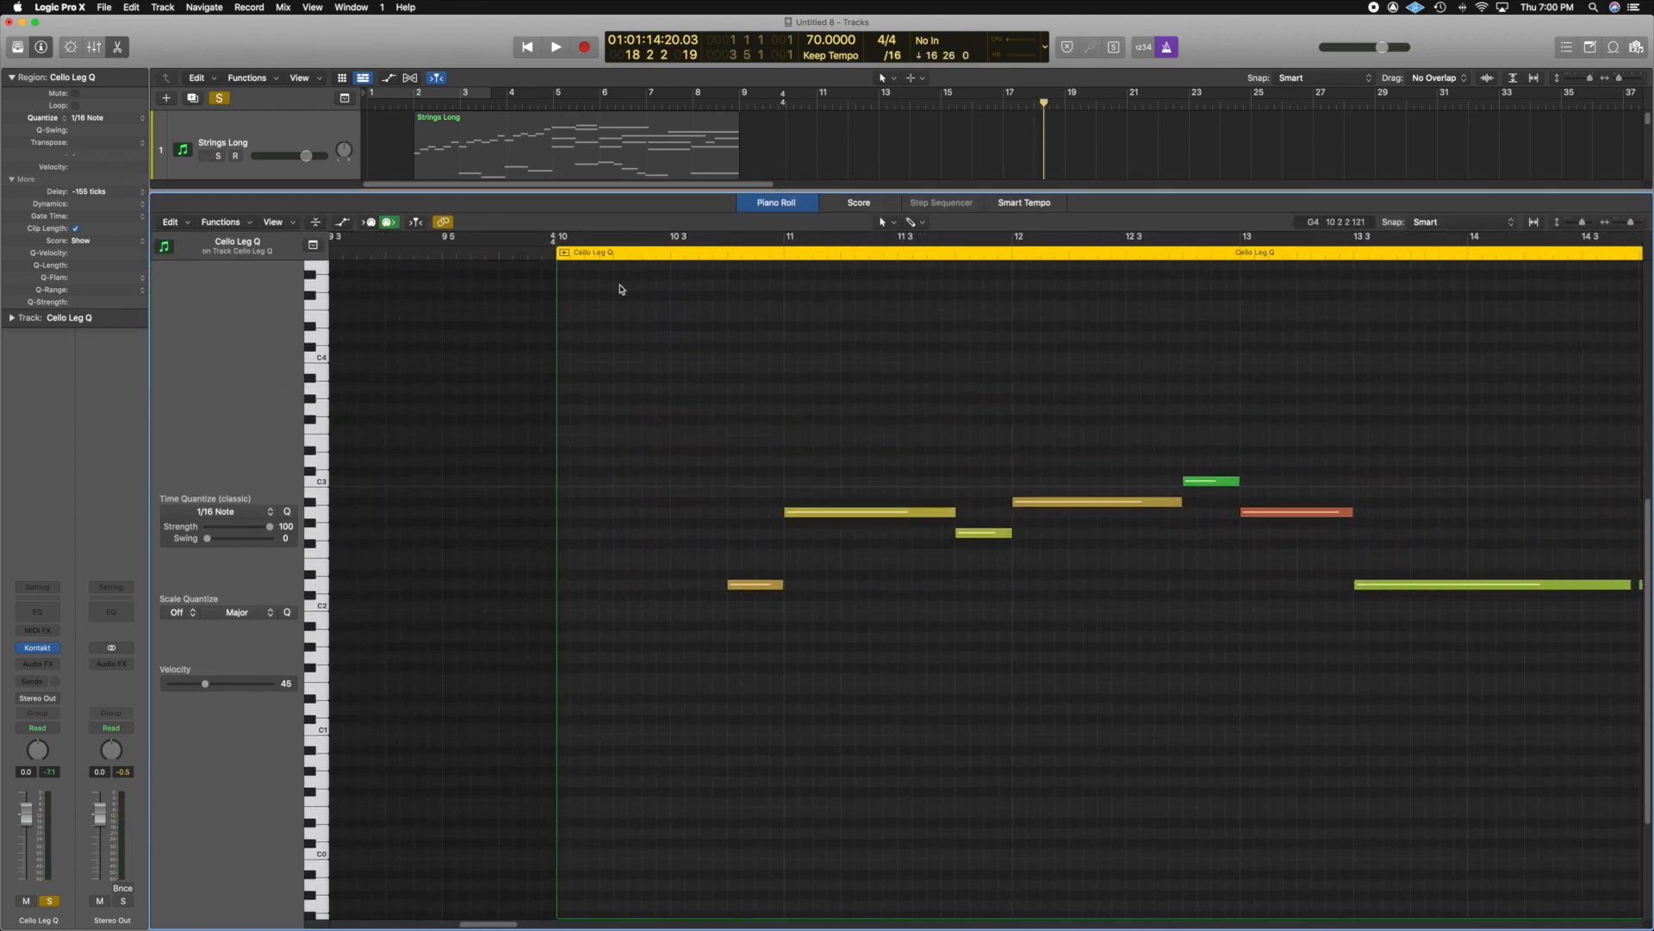
double_click(539, 257)
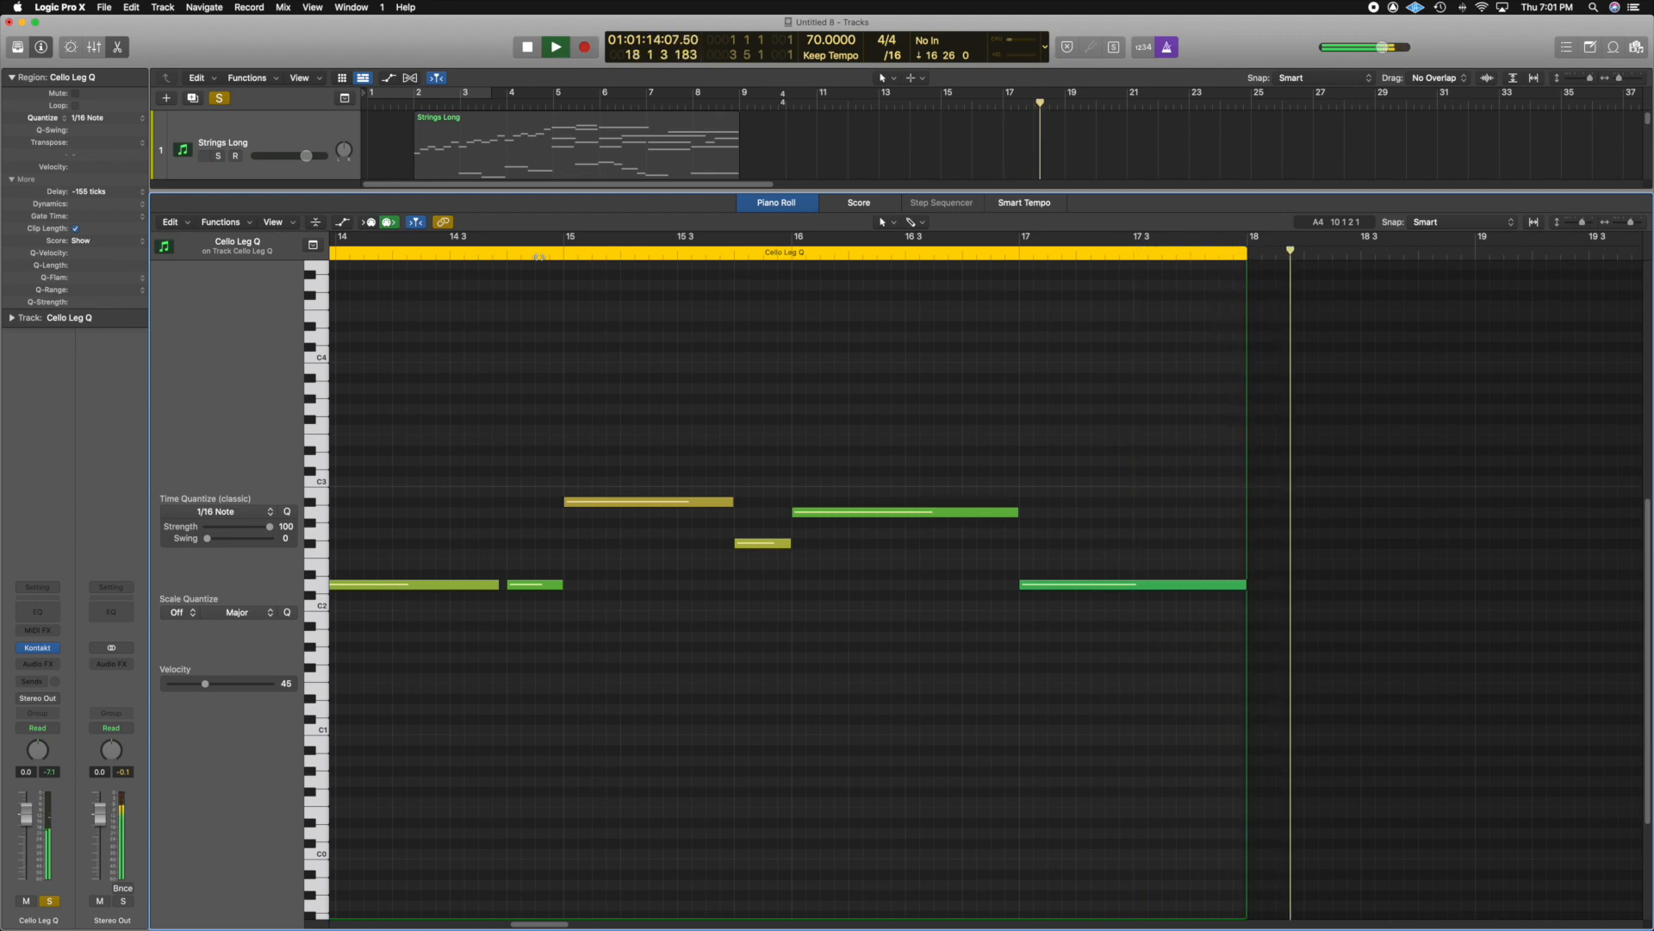
- Stop playback and examine the note transitions of the quantized Cello Leg Q region between bar 10 and its end at bar 18
key("space")
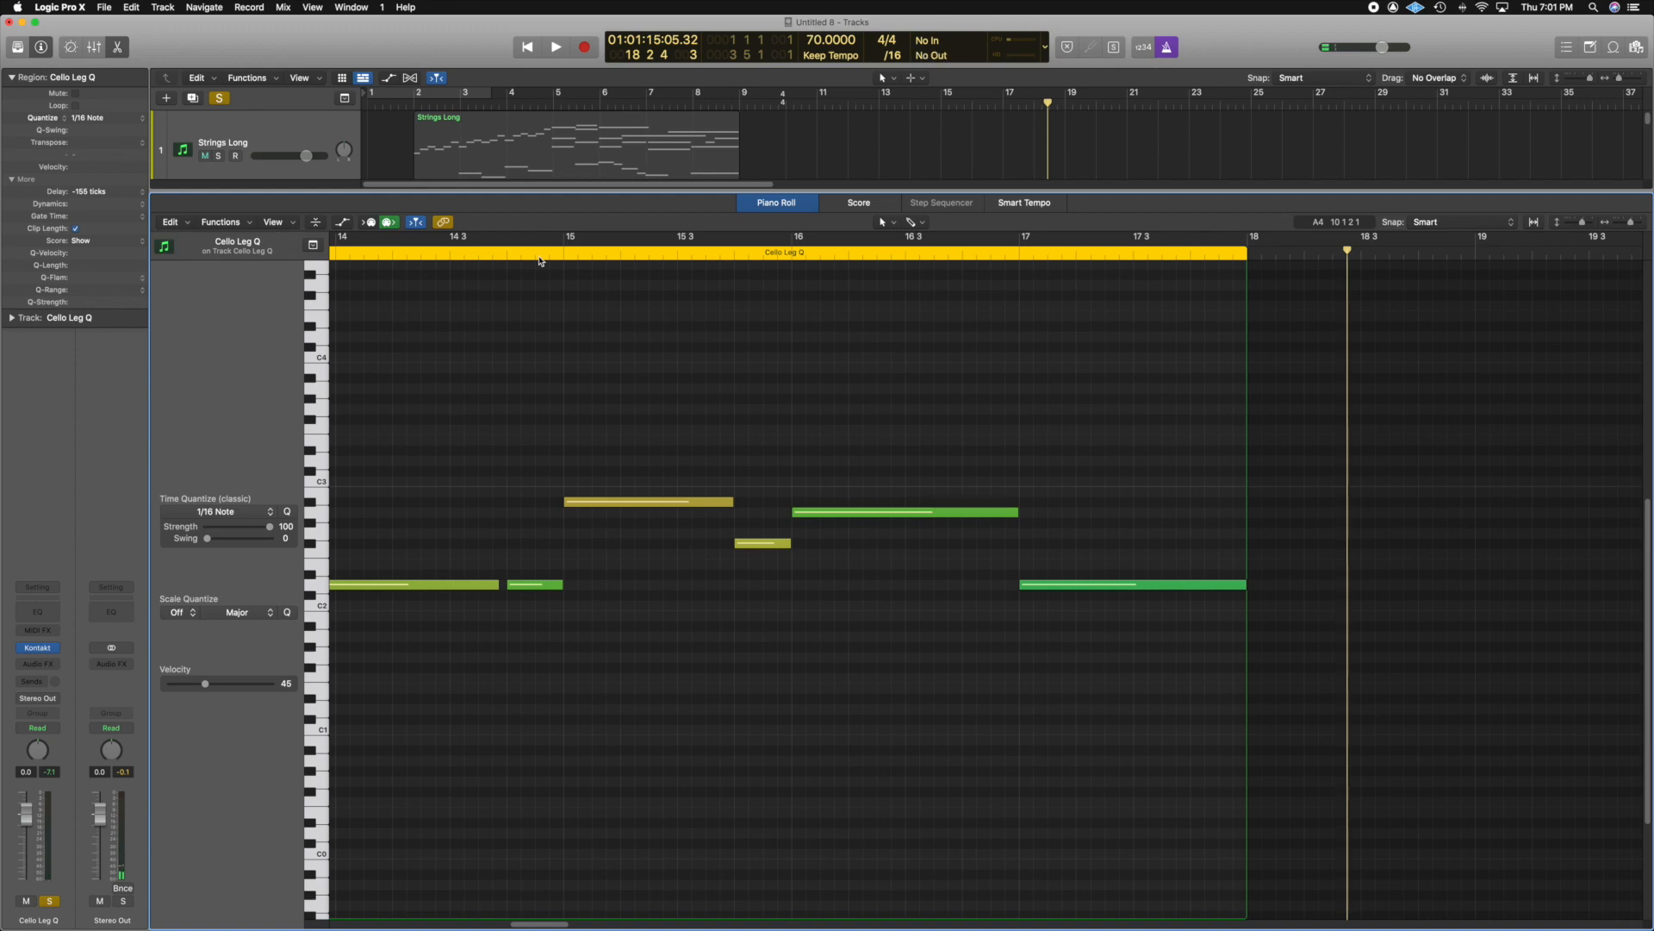
scroll(617, 362, "left", 15)
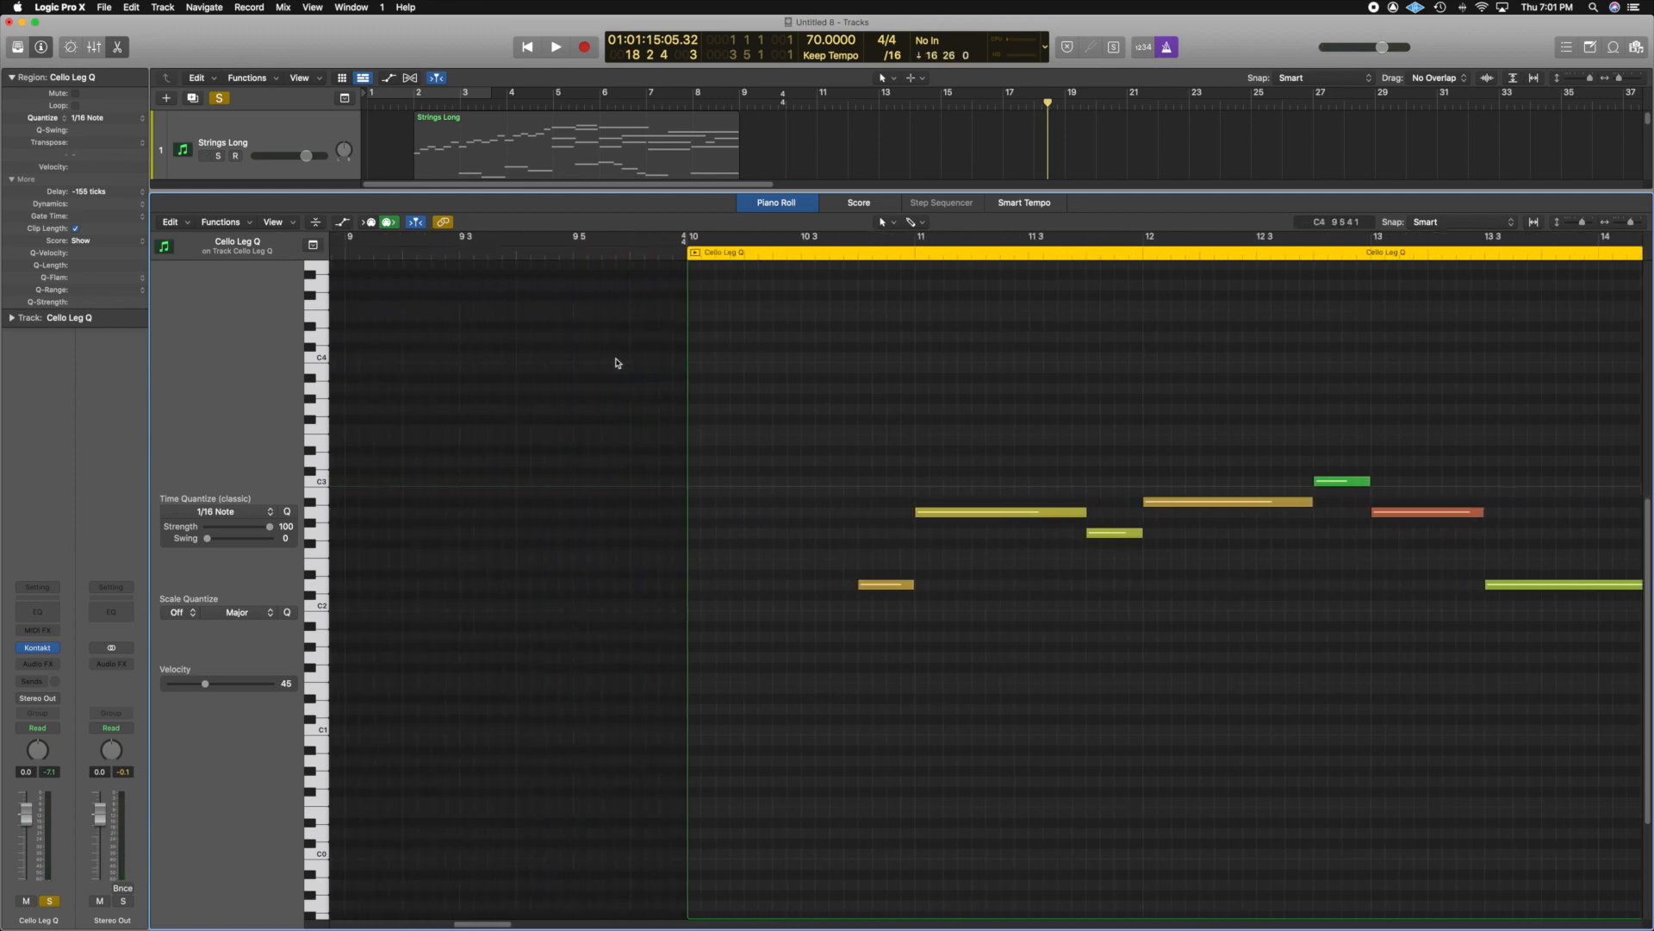
scroll(617, 363, "left", 1)
scroll(617, 363, "right", 2)
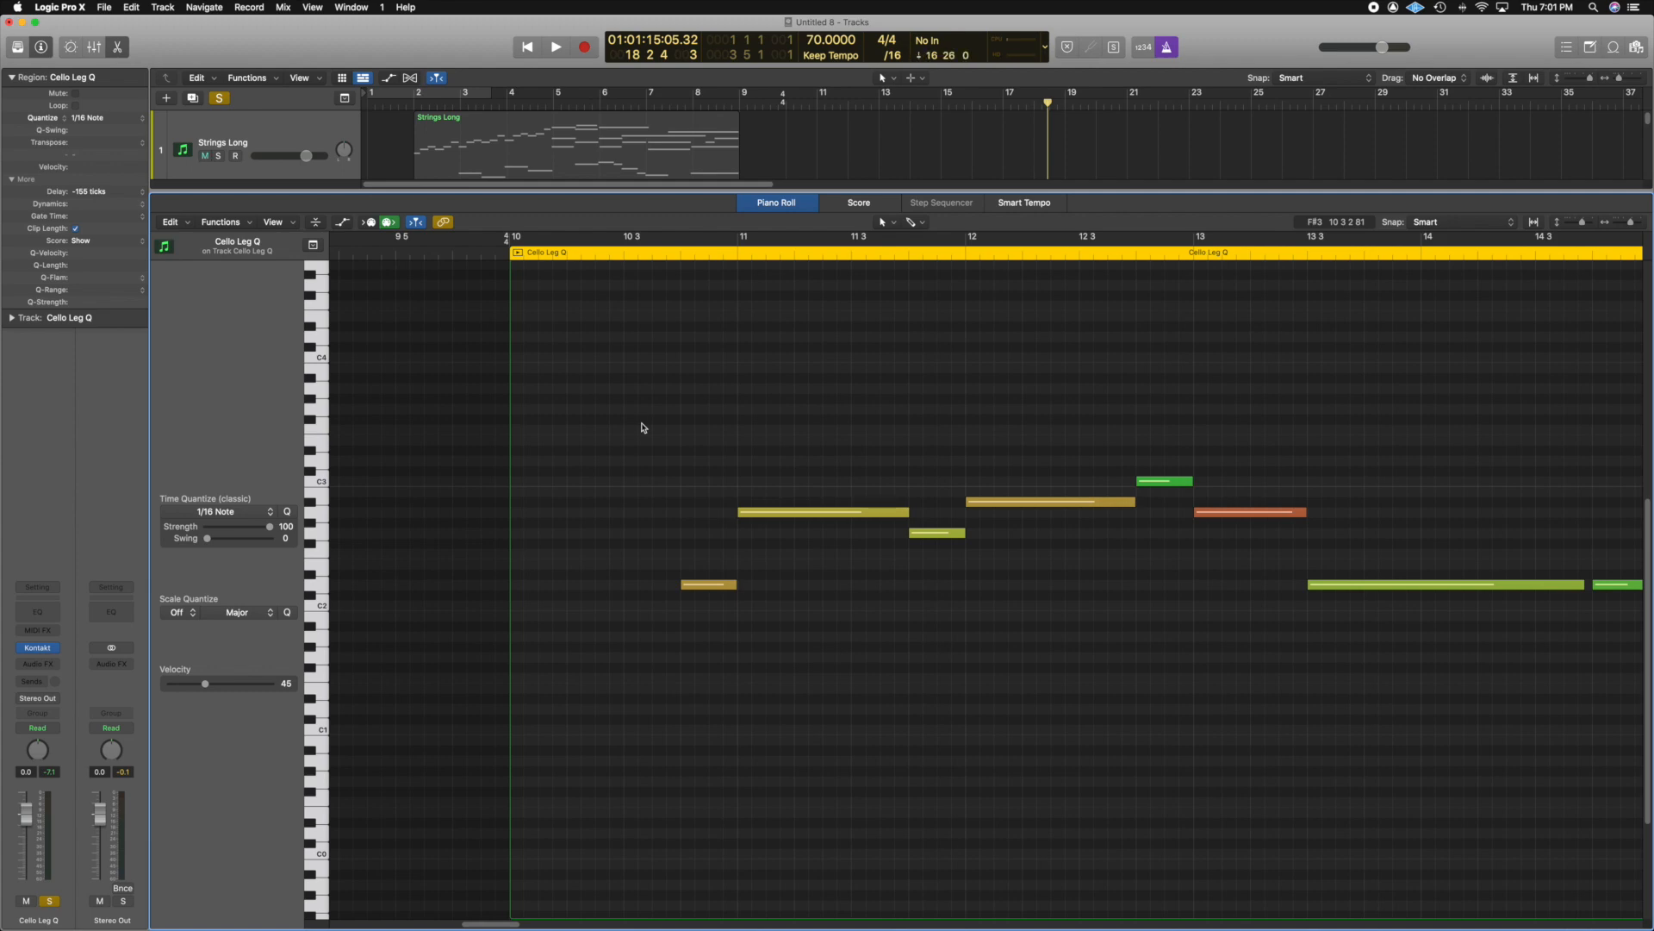
left_click(685, 587)
scroll(798, 591, "right", 10)
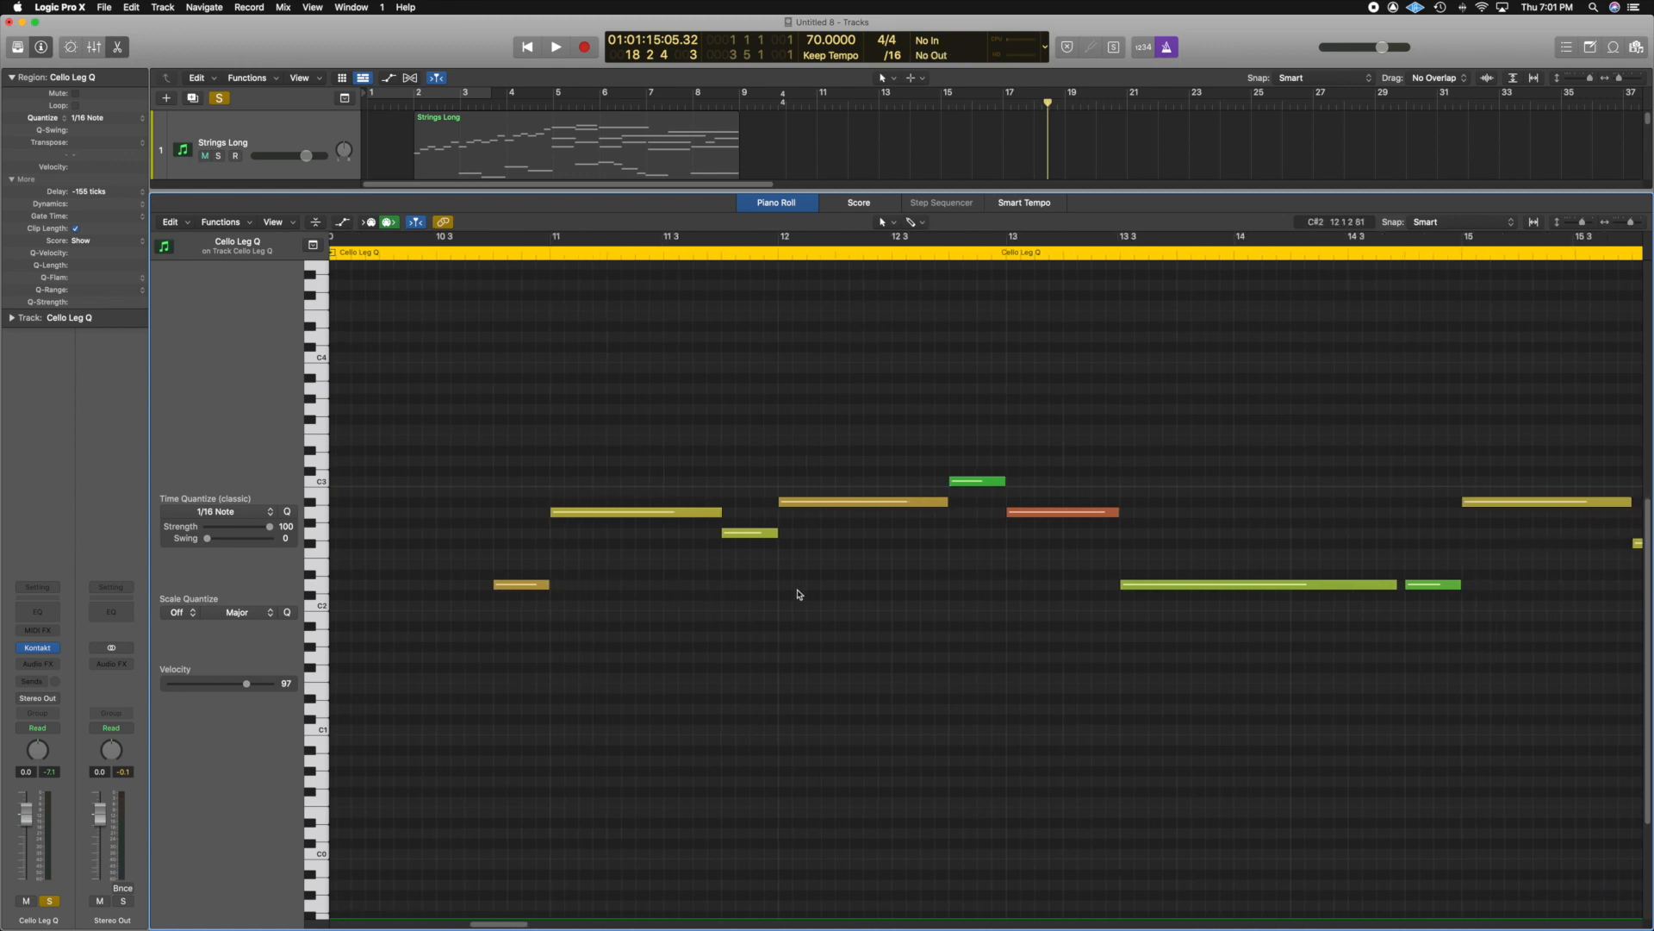
scroll(799, 595, "right", 5)
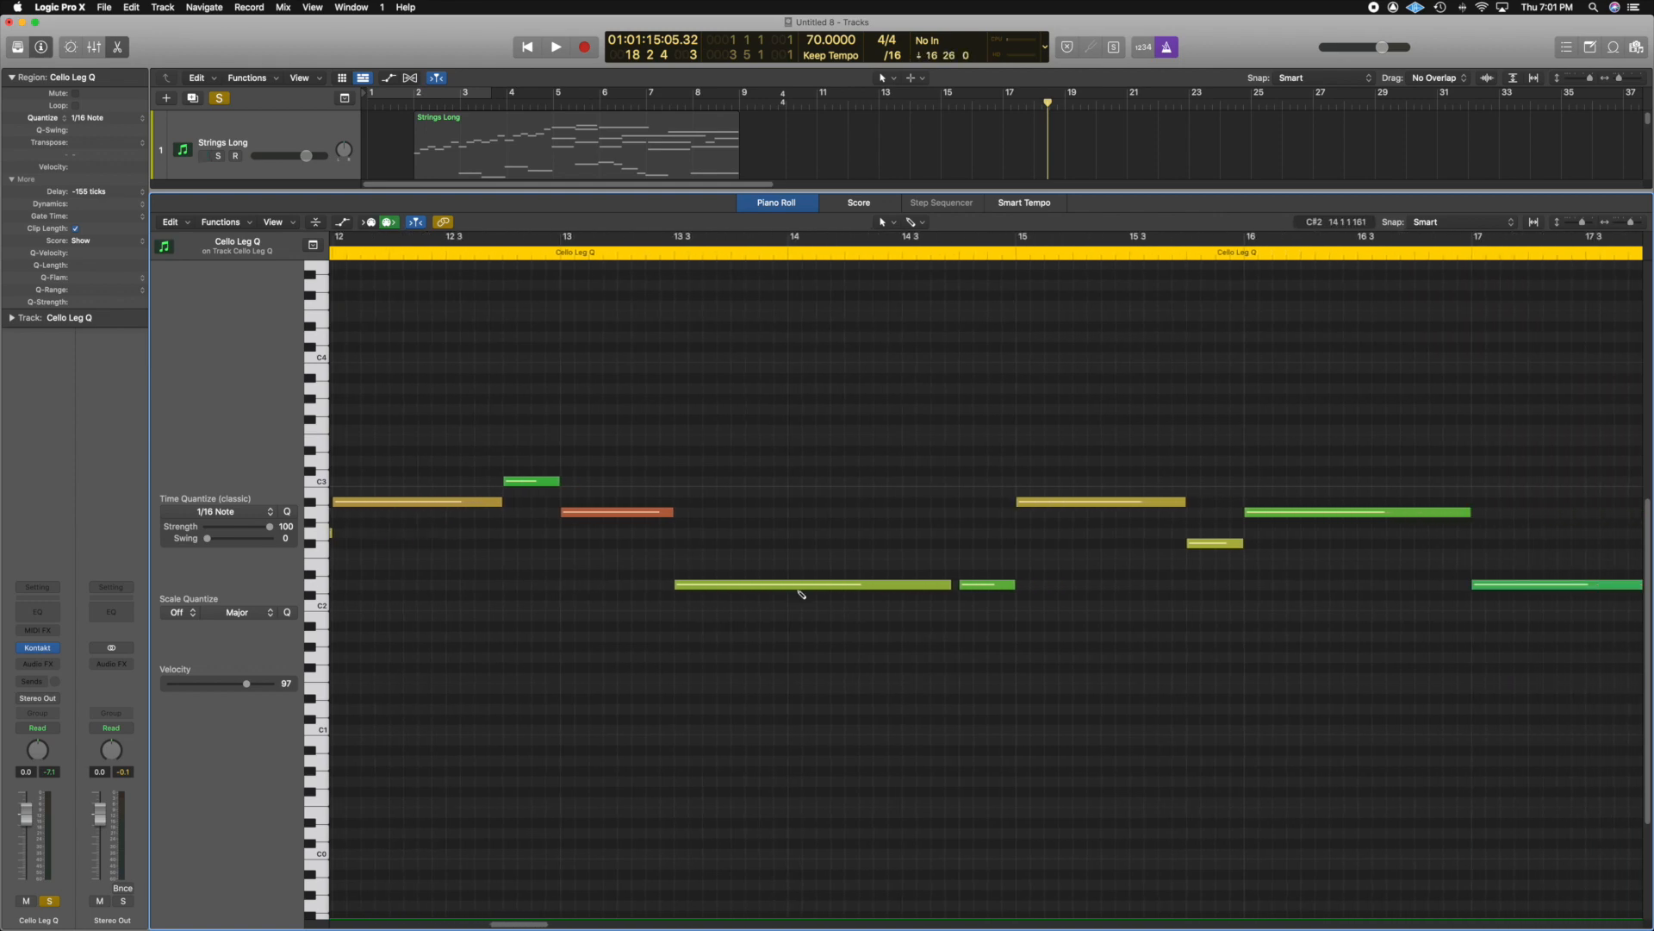
key("super+Left")
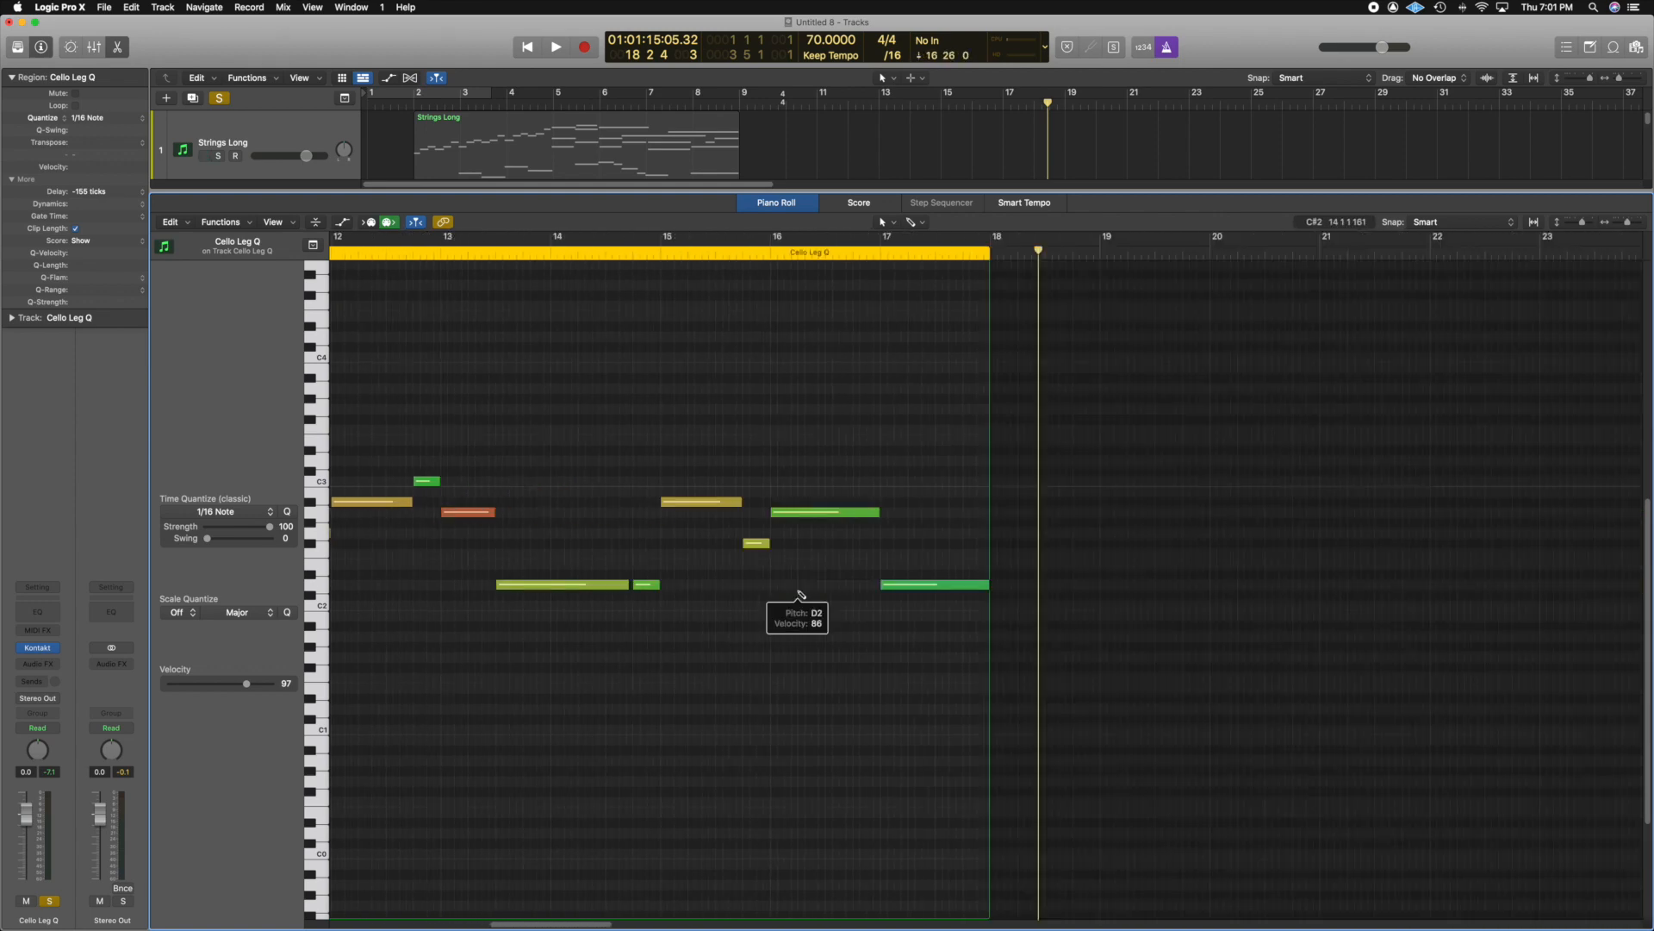
scroll(777, 548, "left", 6)
scroll(776, 549, "left", 3)
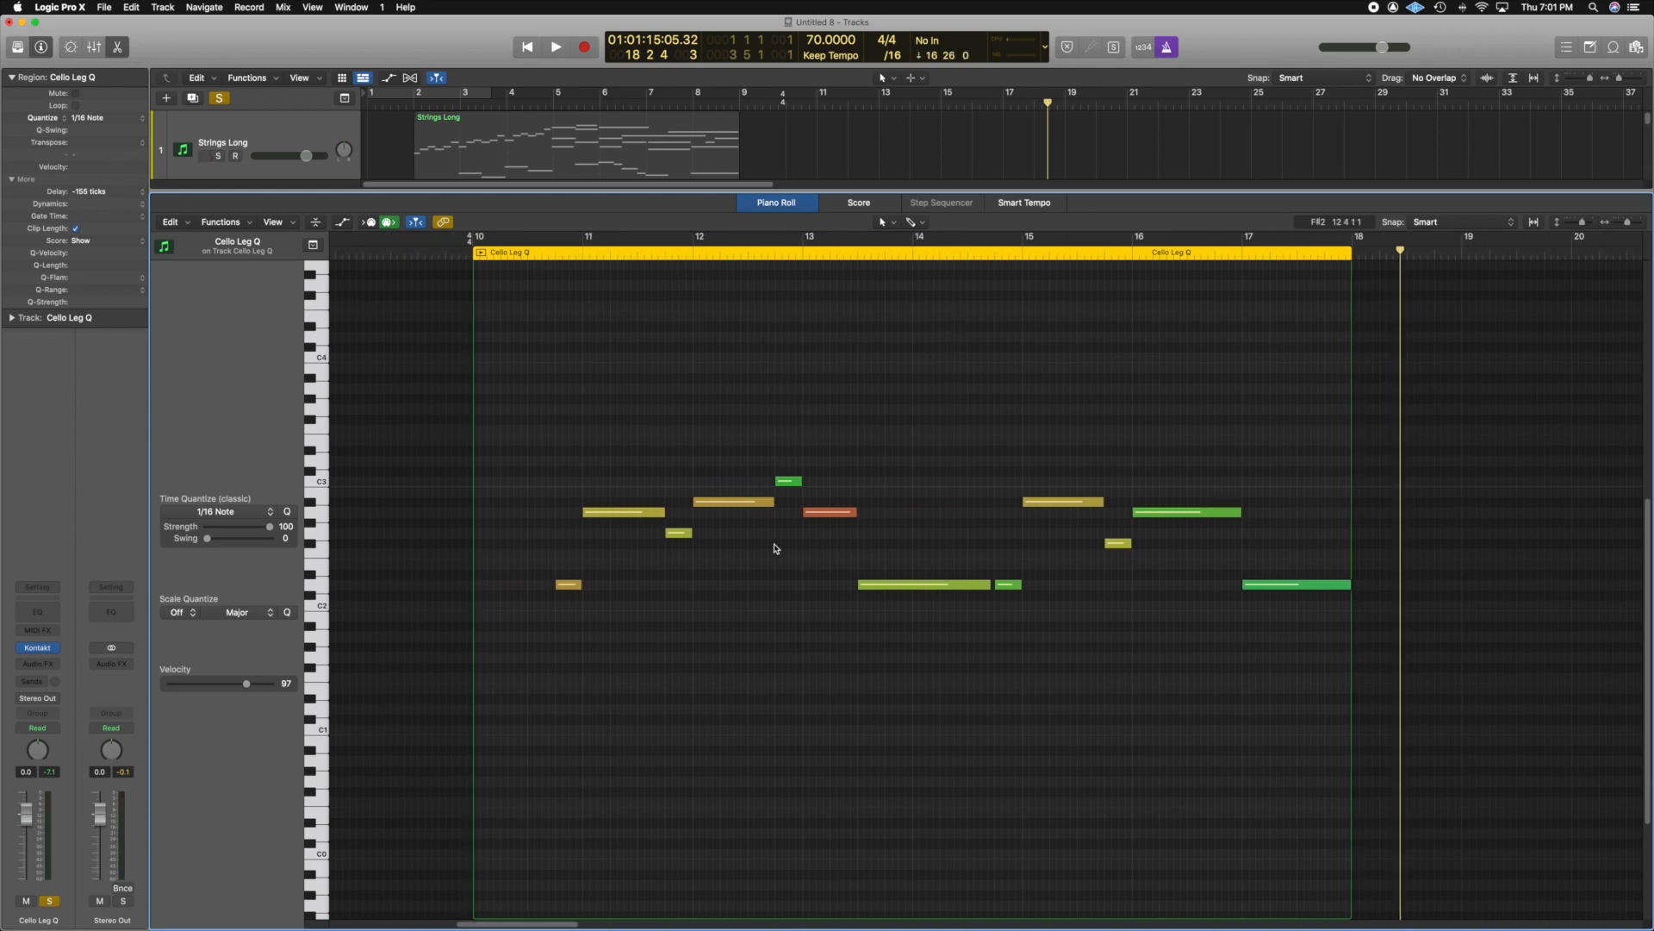
key("super+Right")
key("super+Right")
scroll(742, 599, "left", 7)
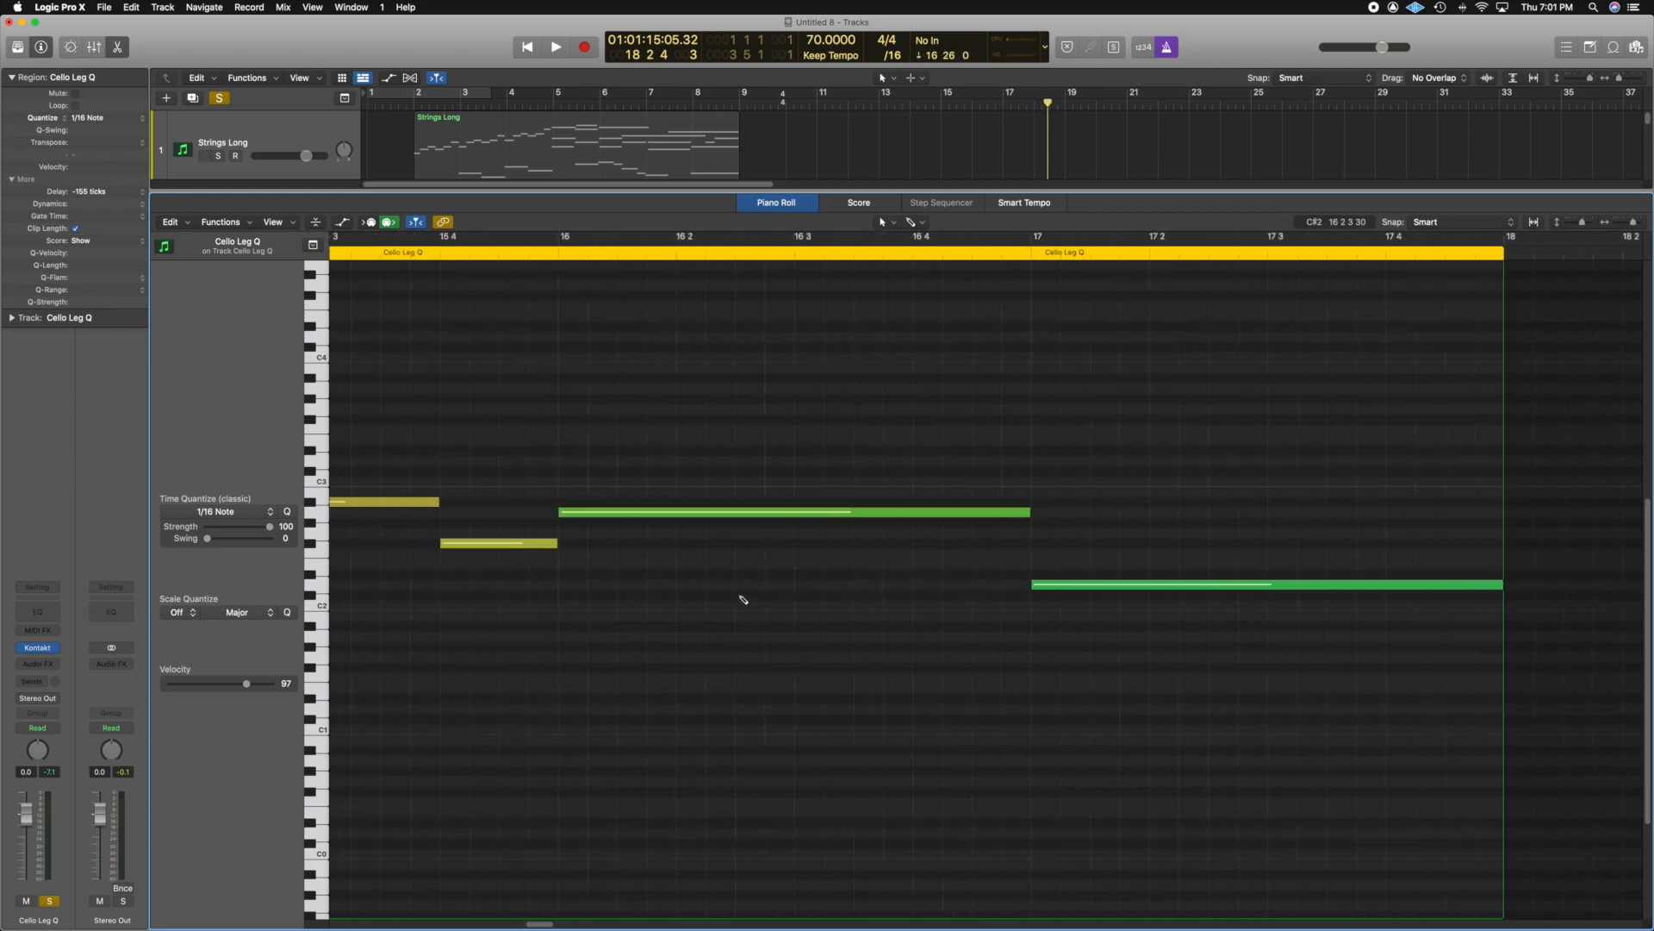
key("super+Left")
scroll(743, 598, "left", 20)
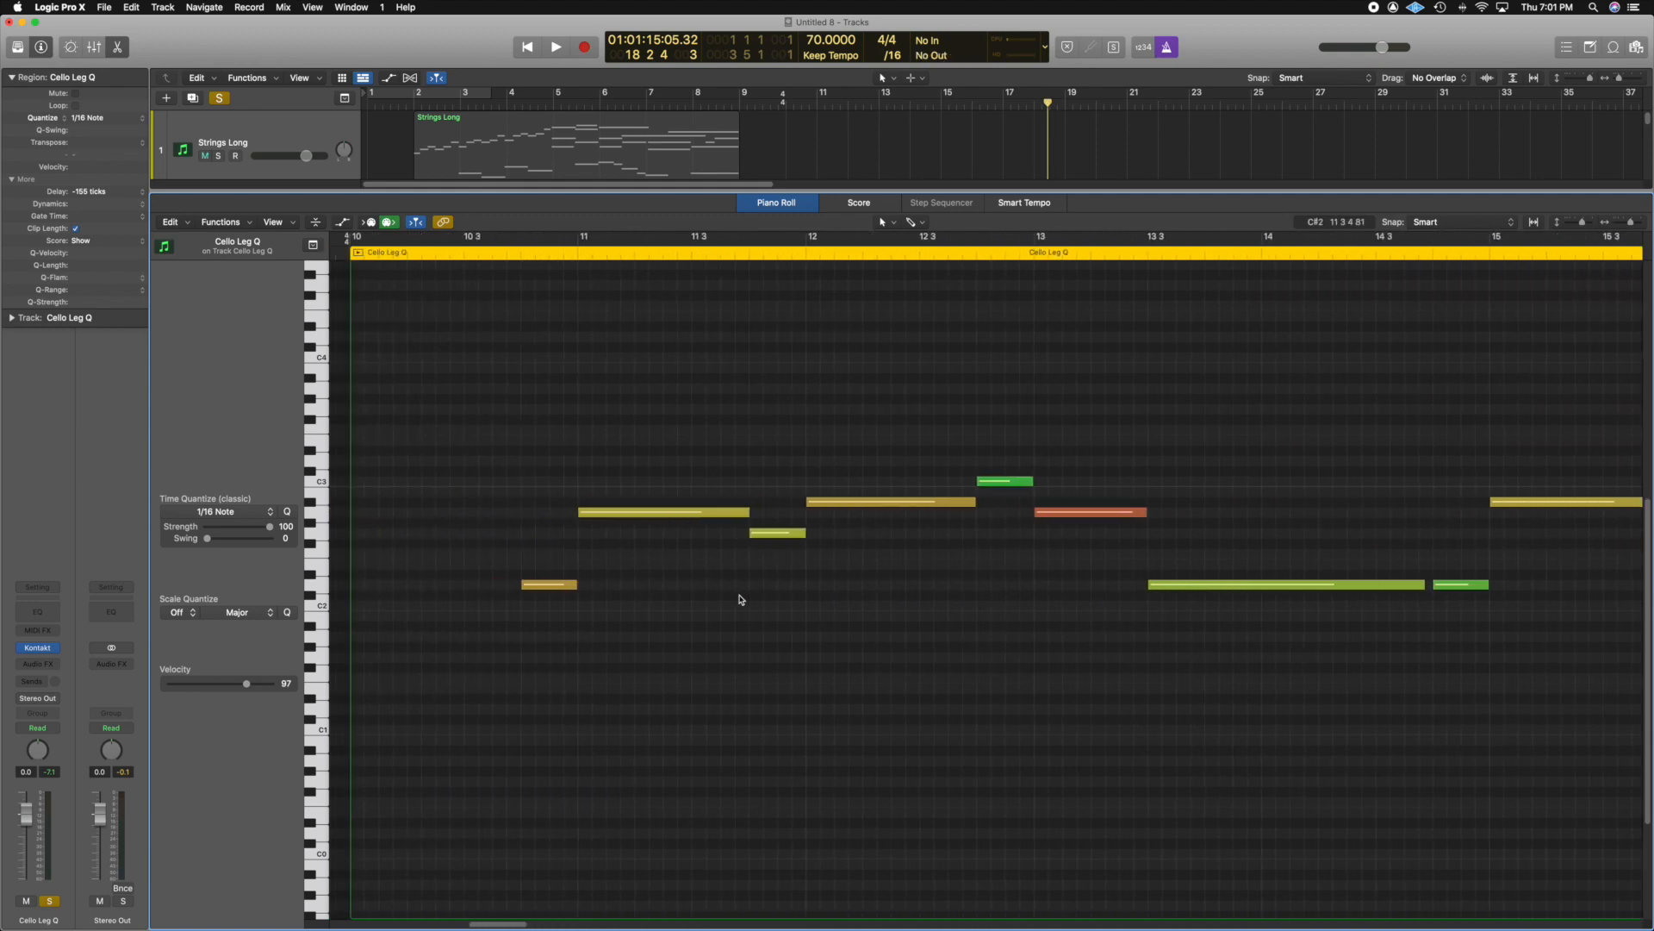
scroll(739, 596, "right", 4)
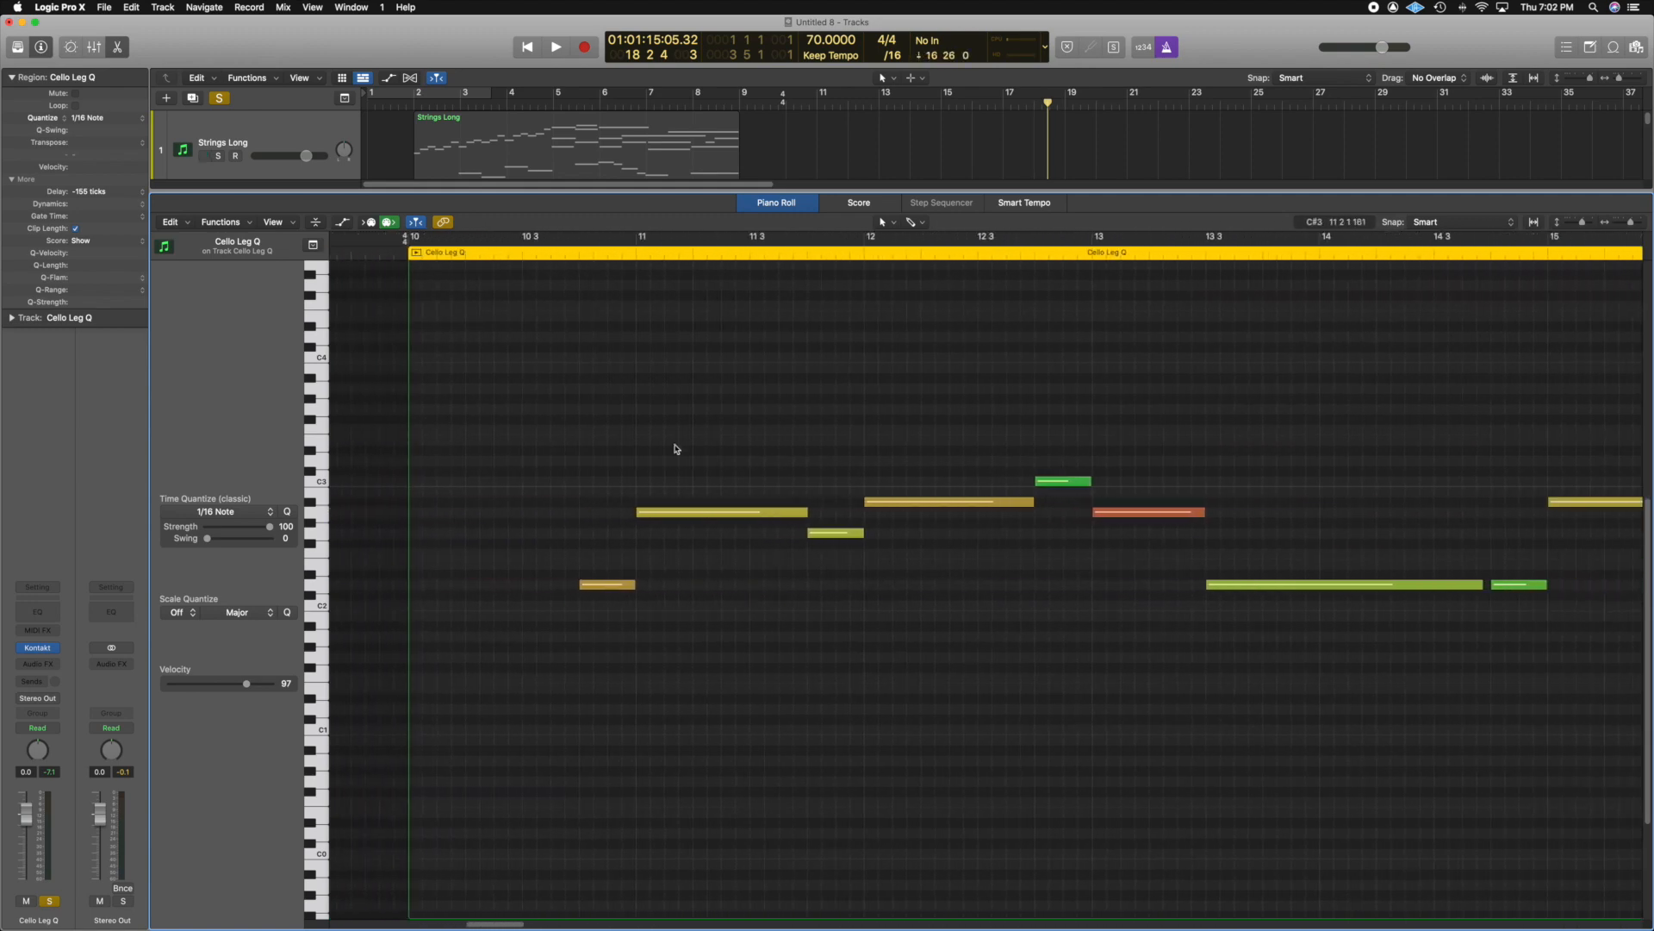
- Select the first six Cello Leg Q notes up to bar 13.3 and extend their ends slightly so they overlap the following notes
left_click(625, 420)
left_click_drag(626, 420, 1203, 732)
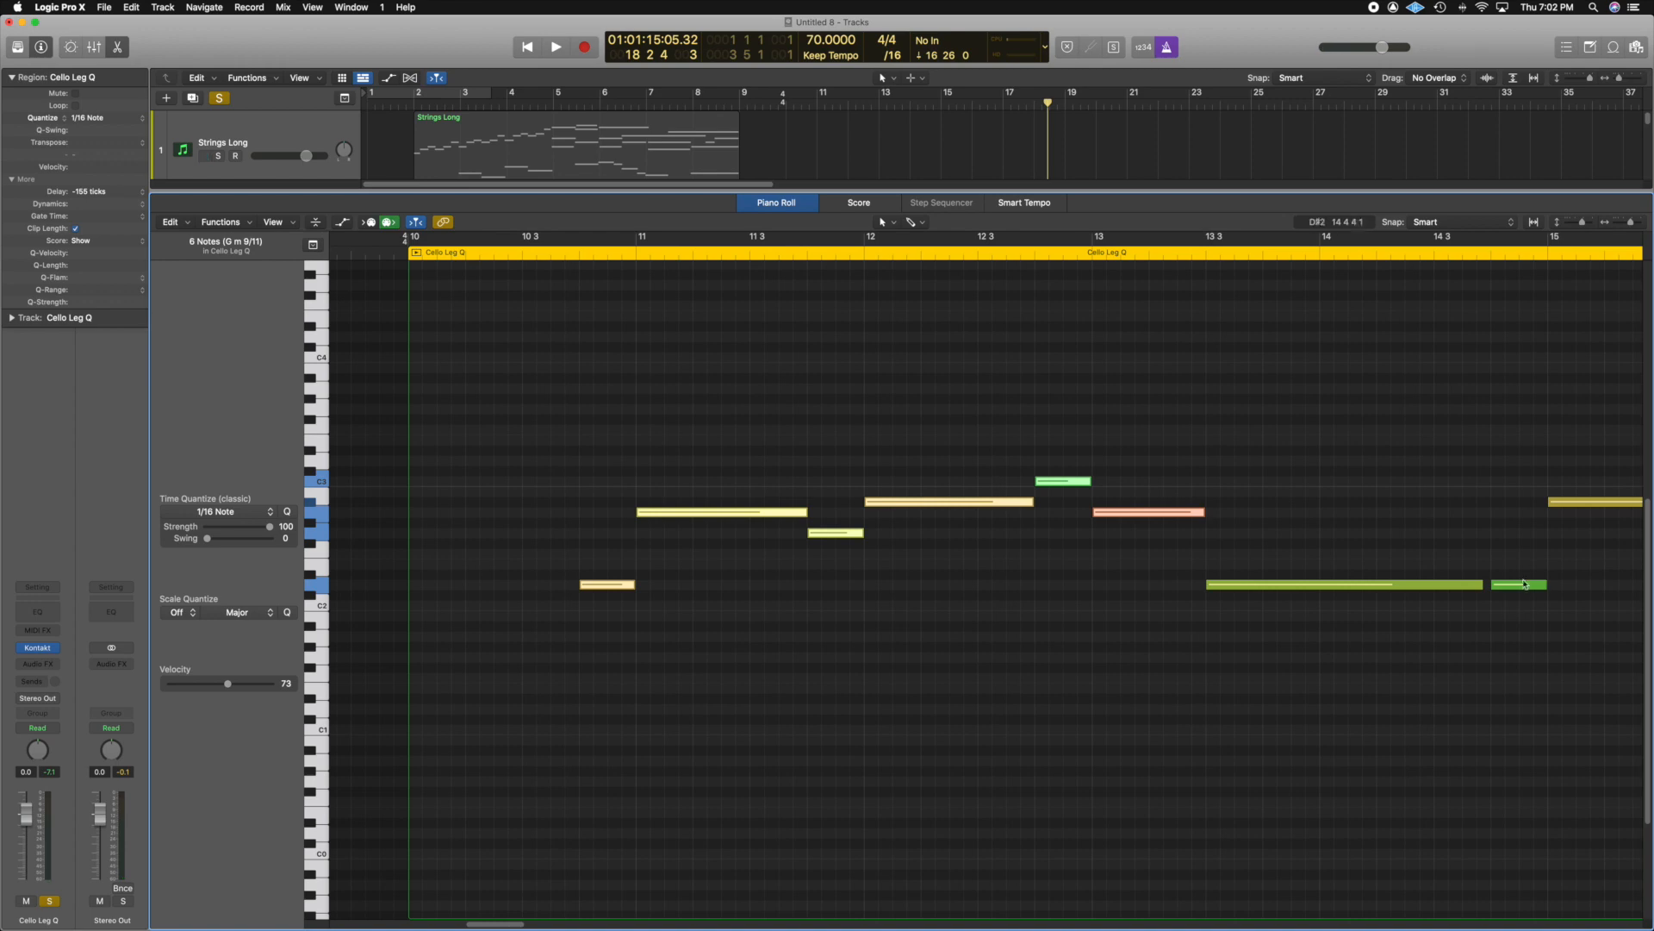
mouse_move(1520, 580)
left_click(858, 535)
left_click_drag(862, 532, 868, 533)
- Play the overlapping legato notes from just before 10.3 to about 13.3 and stop
double_click(509, 245)
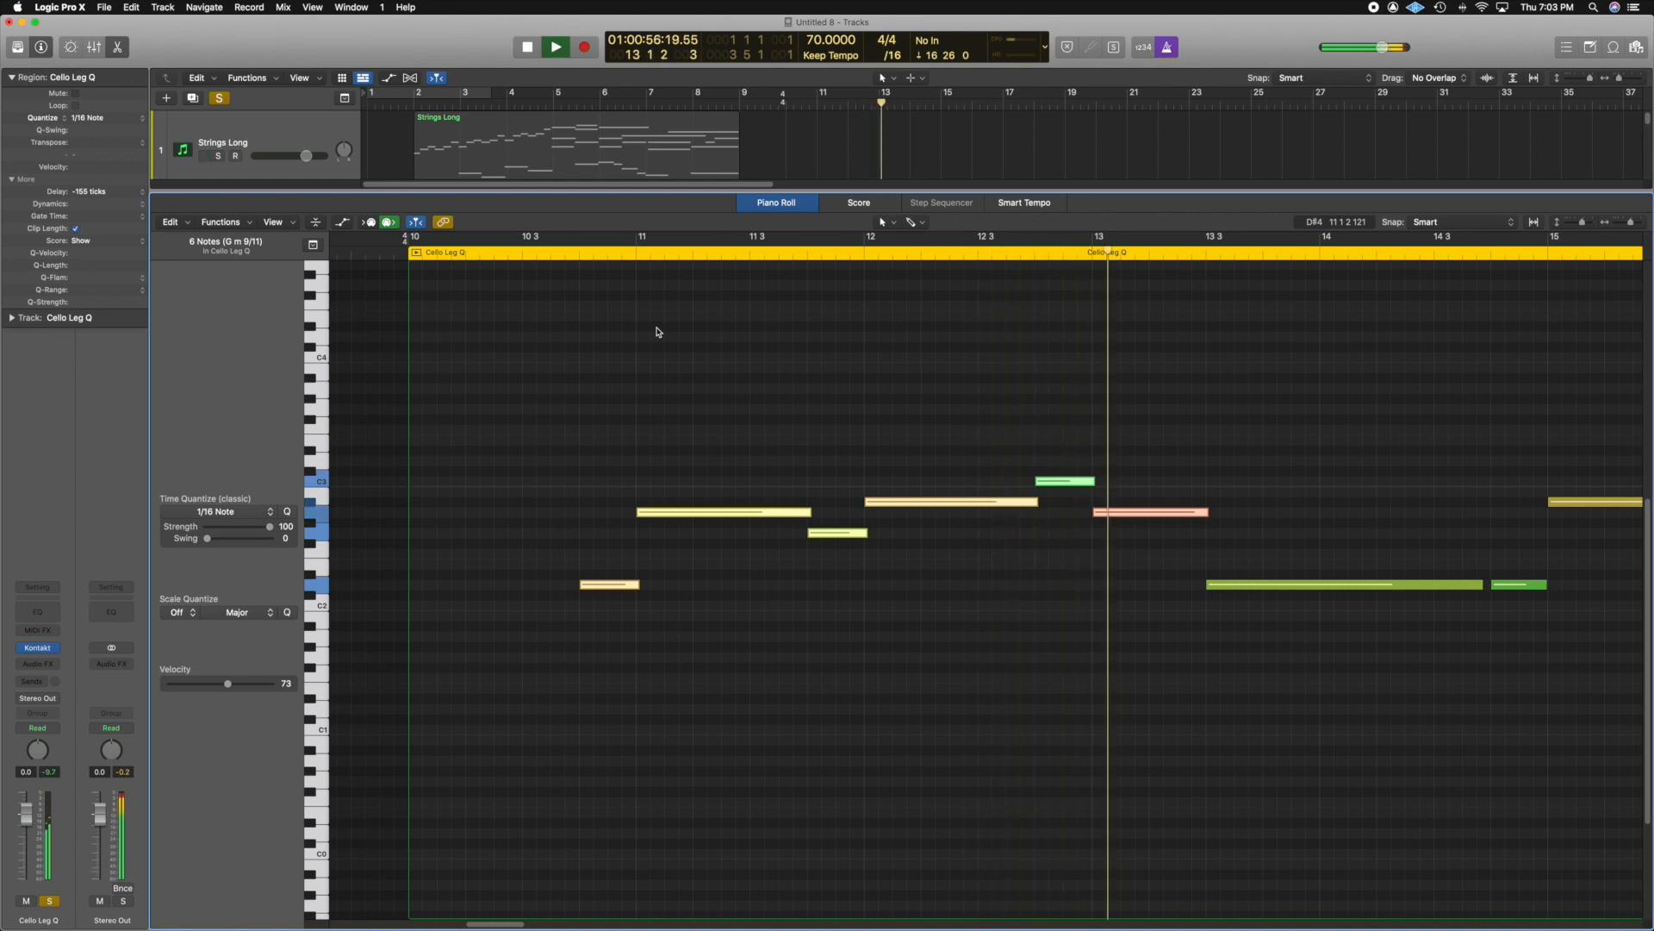
key("space")
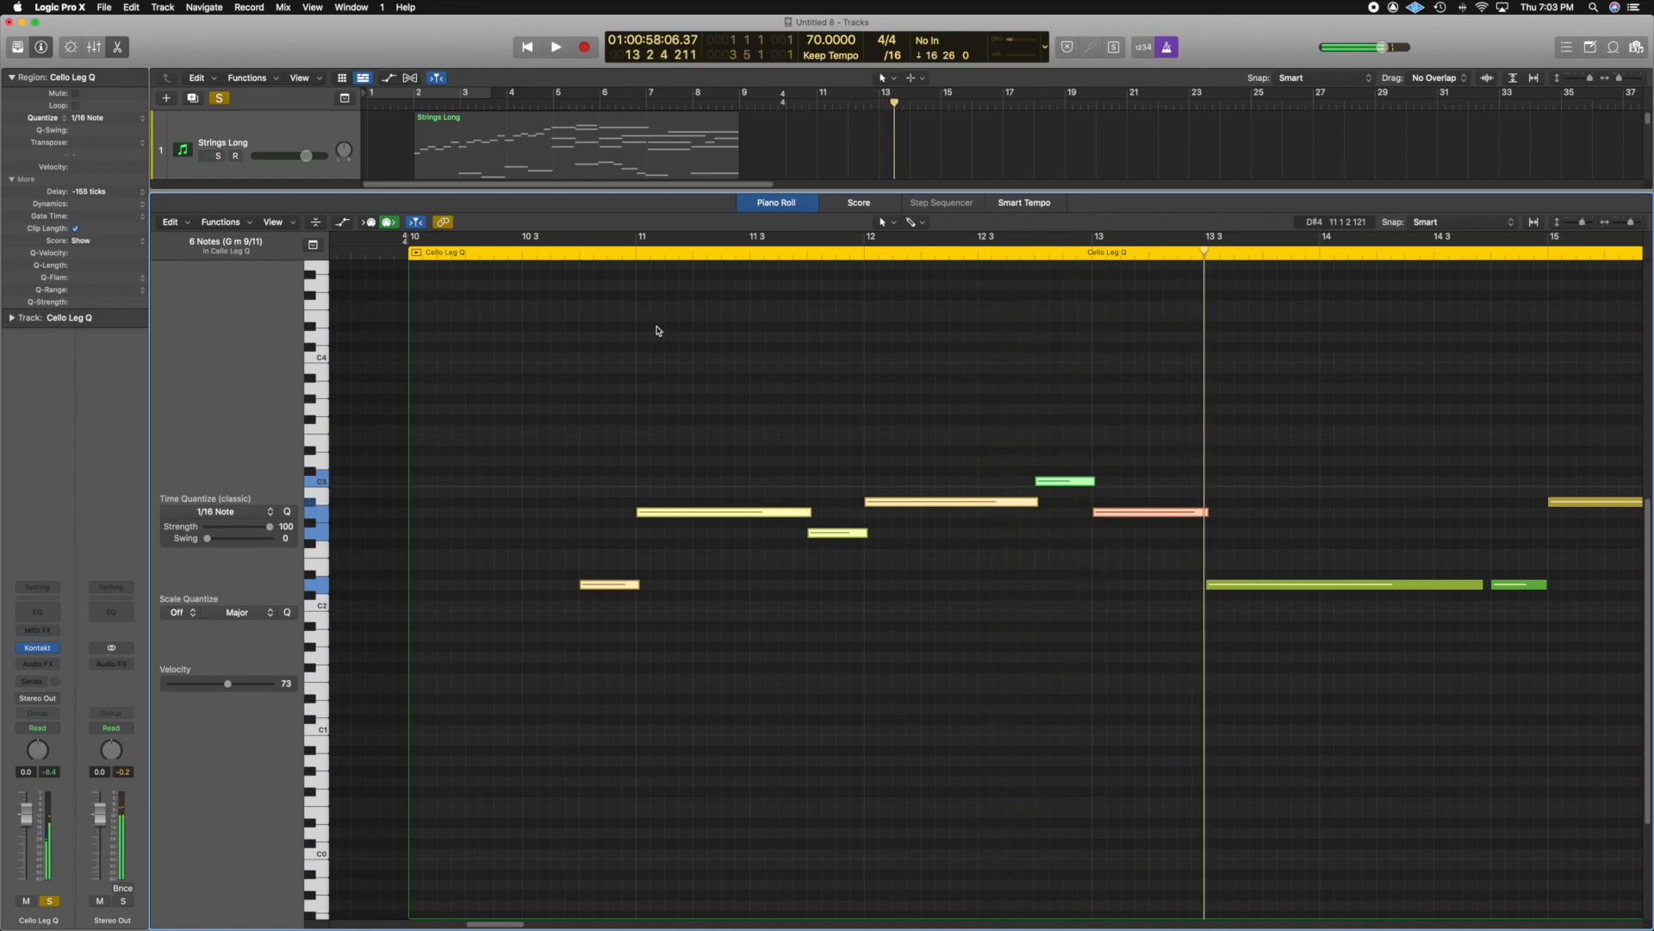
key("super+z")
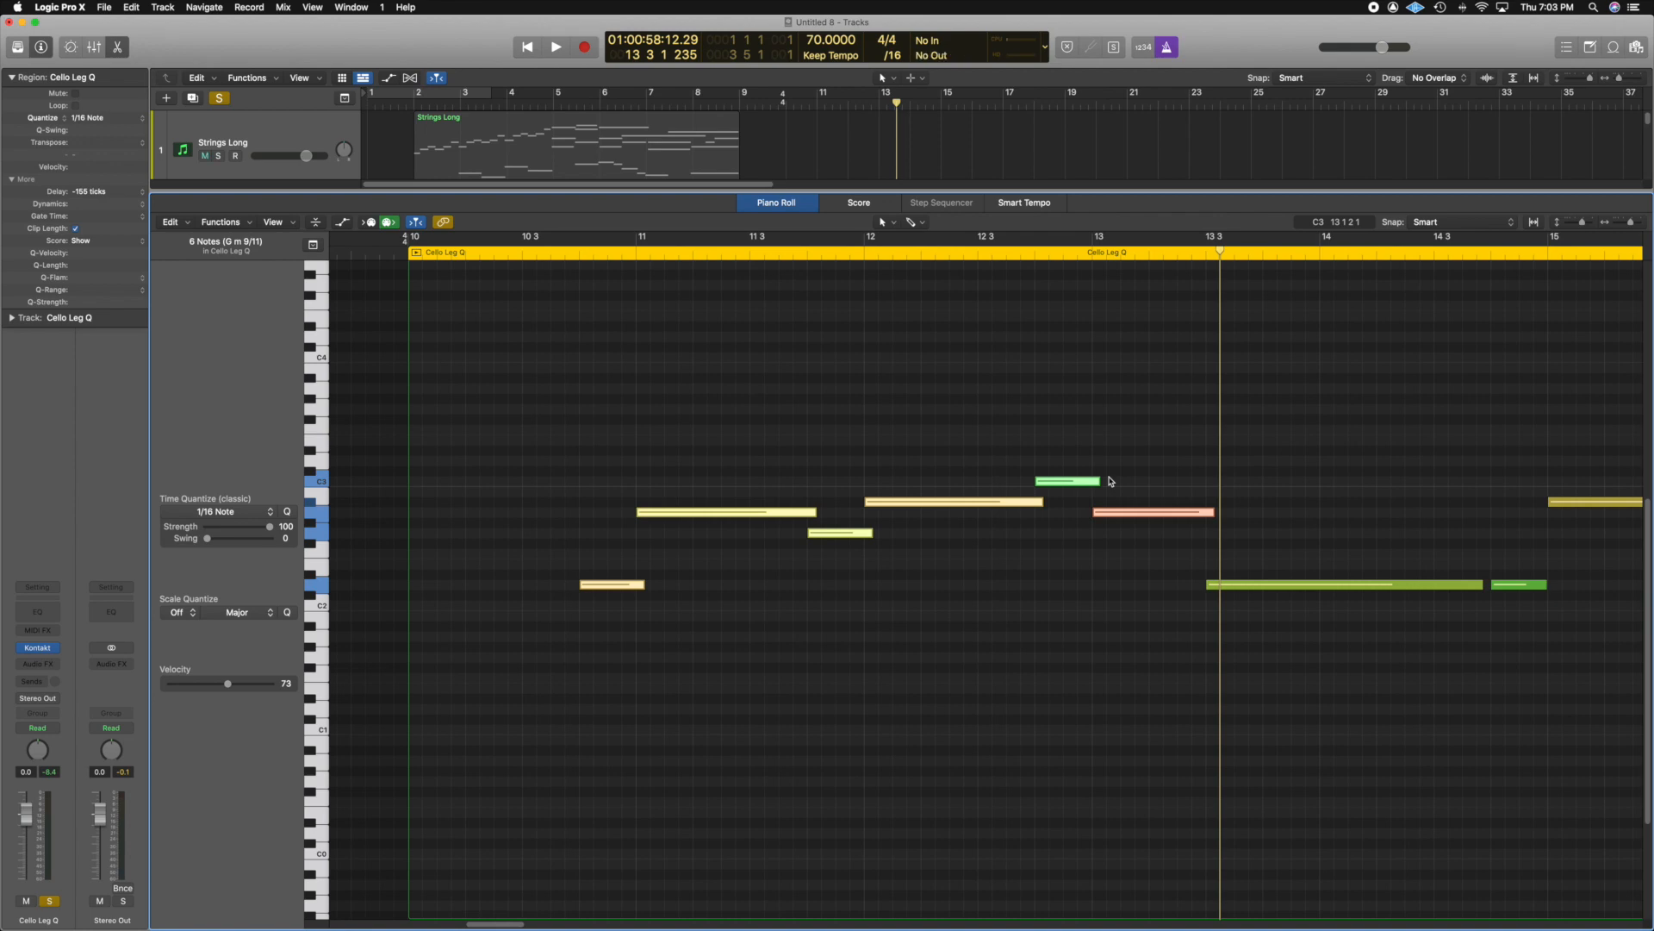
- Enlarge the Tracks area to show all four tracks and copy the Cello Leg Q region to bar 19 on its track
left_click(439, 158)
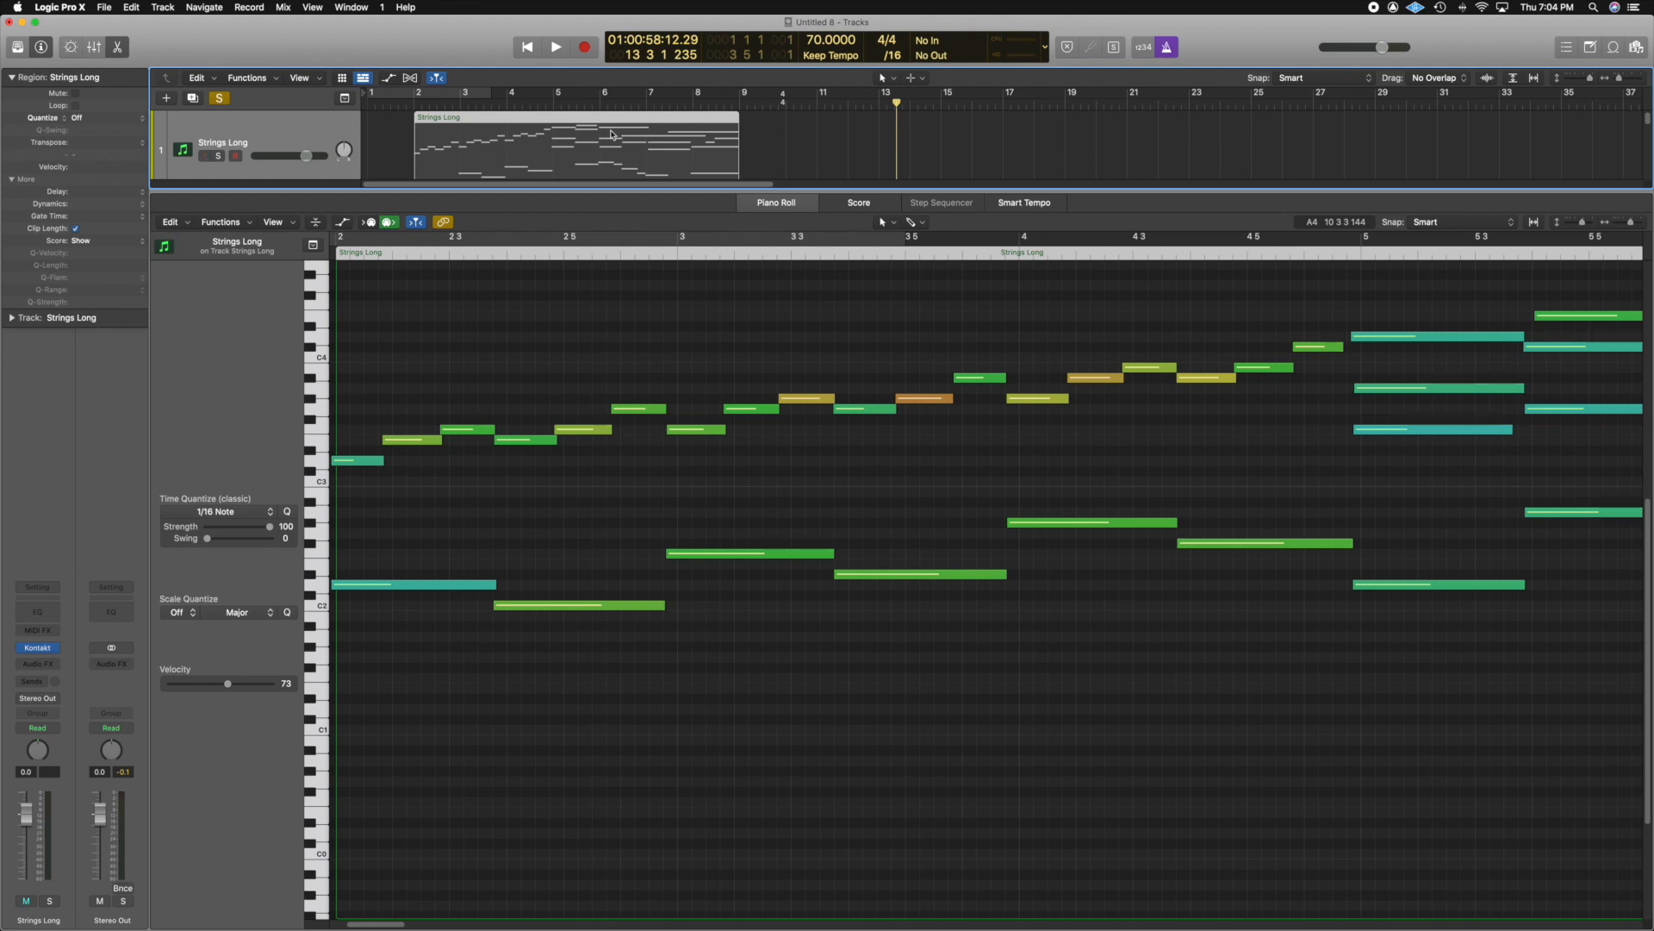
left_click(689, 211)
left_click_drag(651, 192, 739, 483)
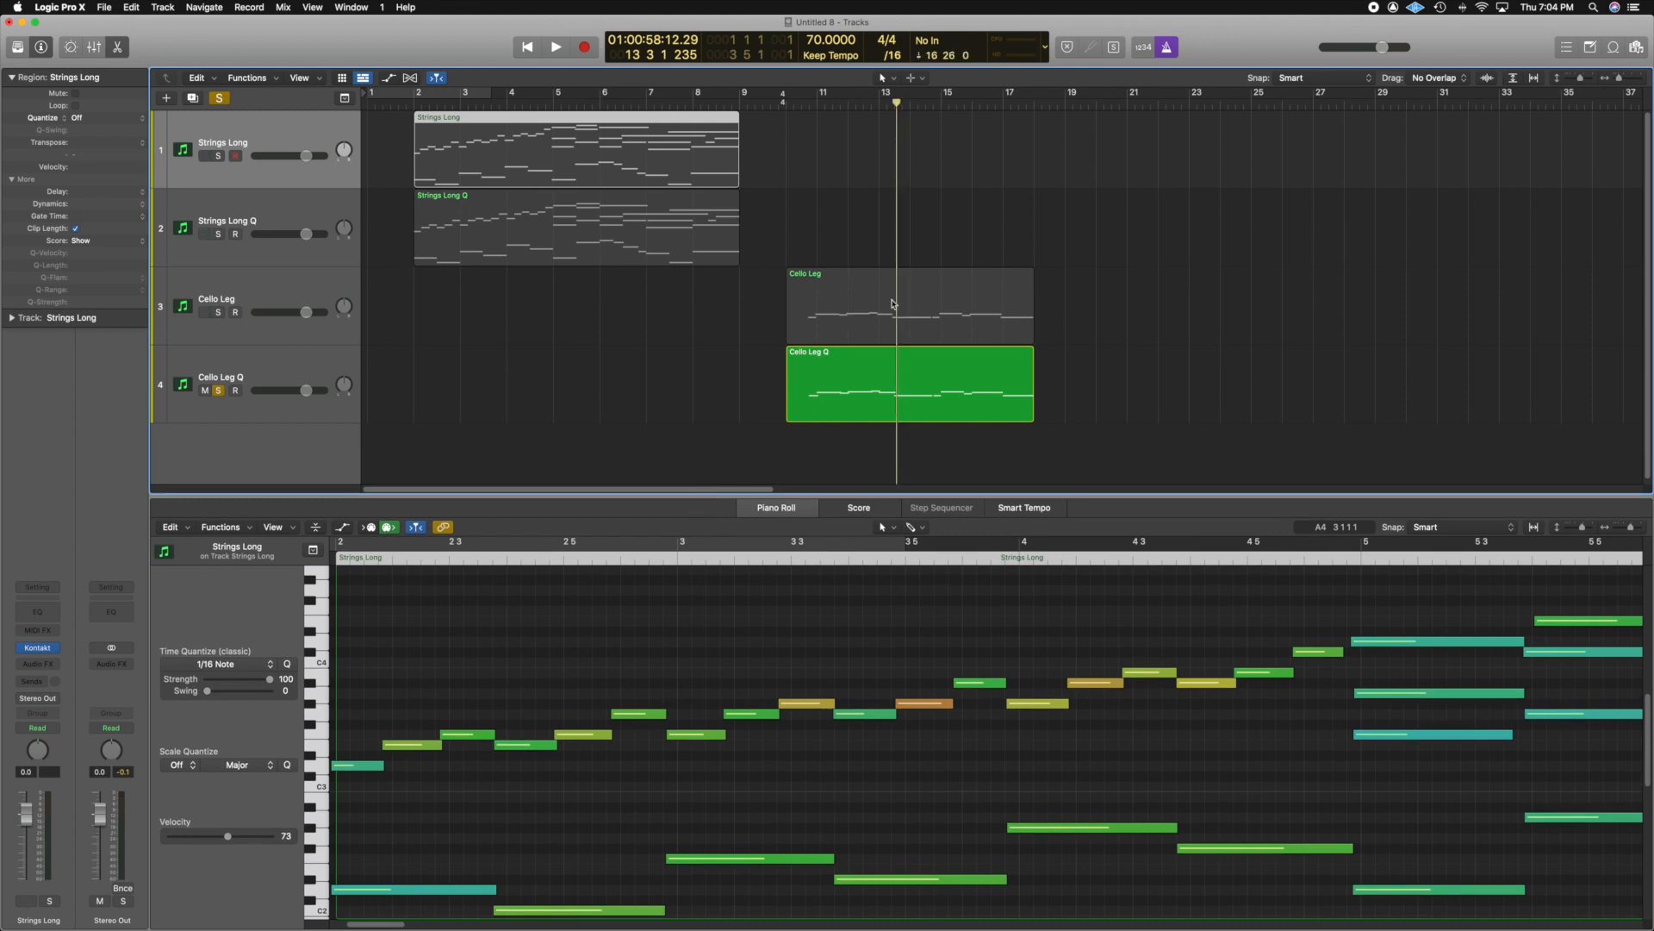
left_click_drag(920, 394, 1197, 396)
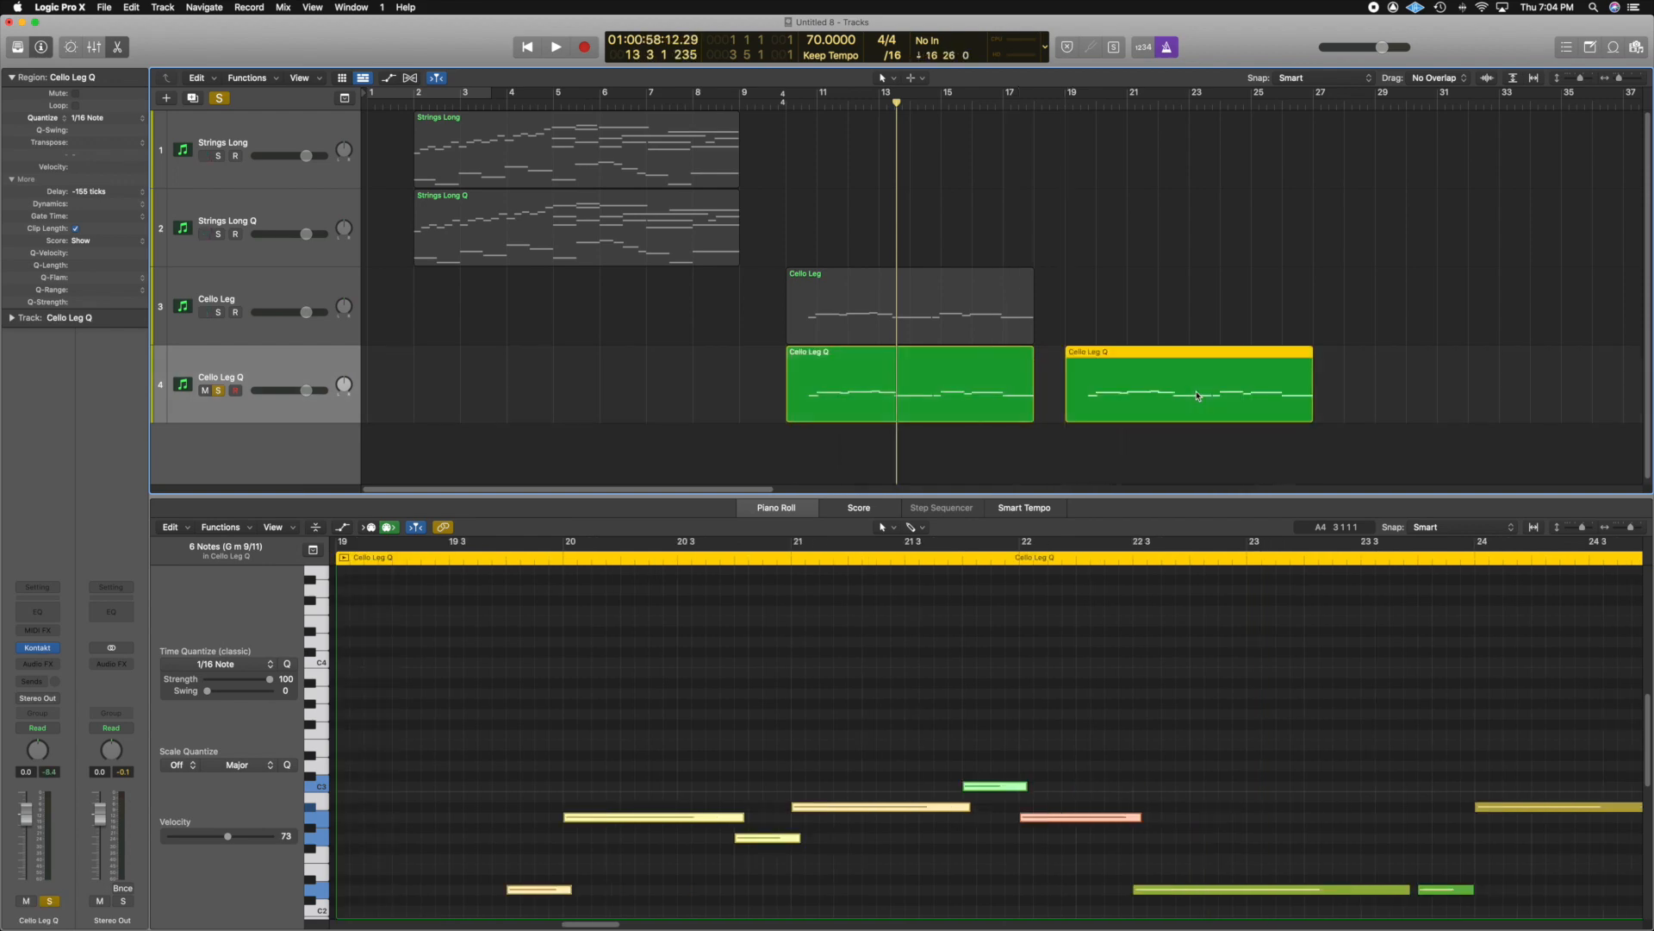
- Set the delay of the copied Cello Leg Q region at bar 19 to -61 ticks and compare it with the original region's delay
left_click(906, 388)
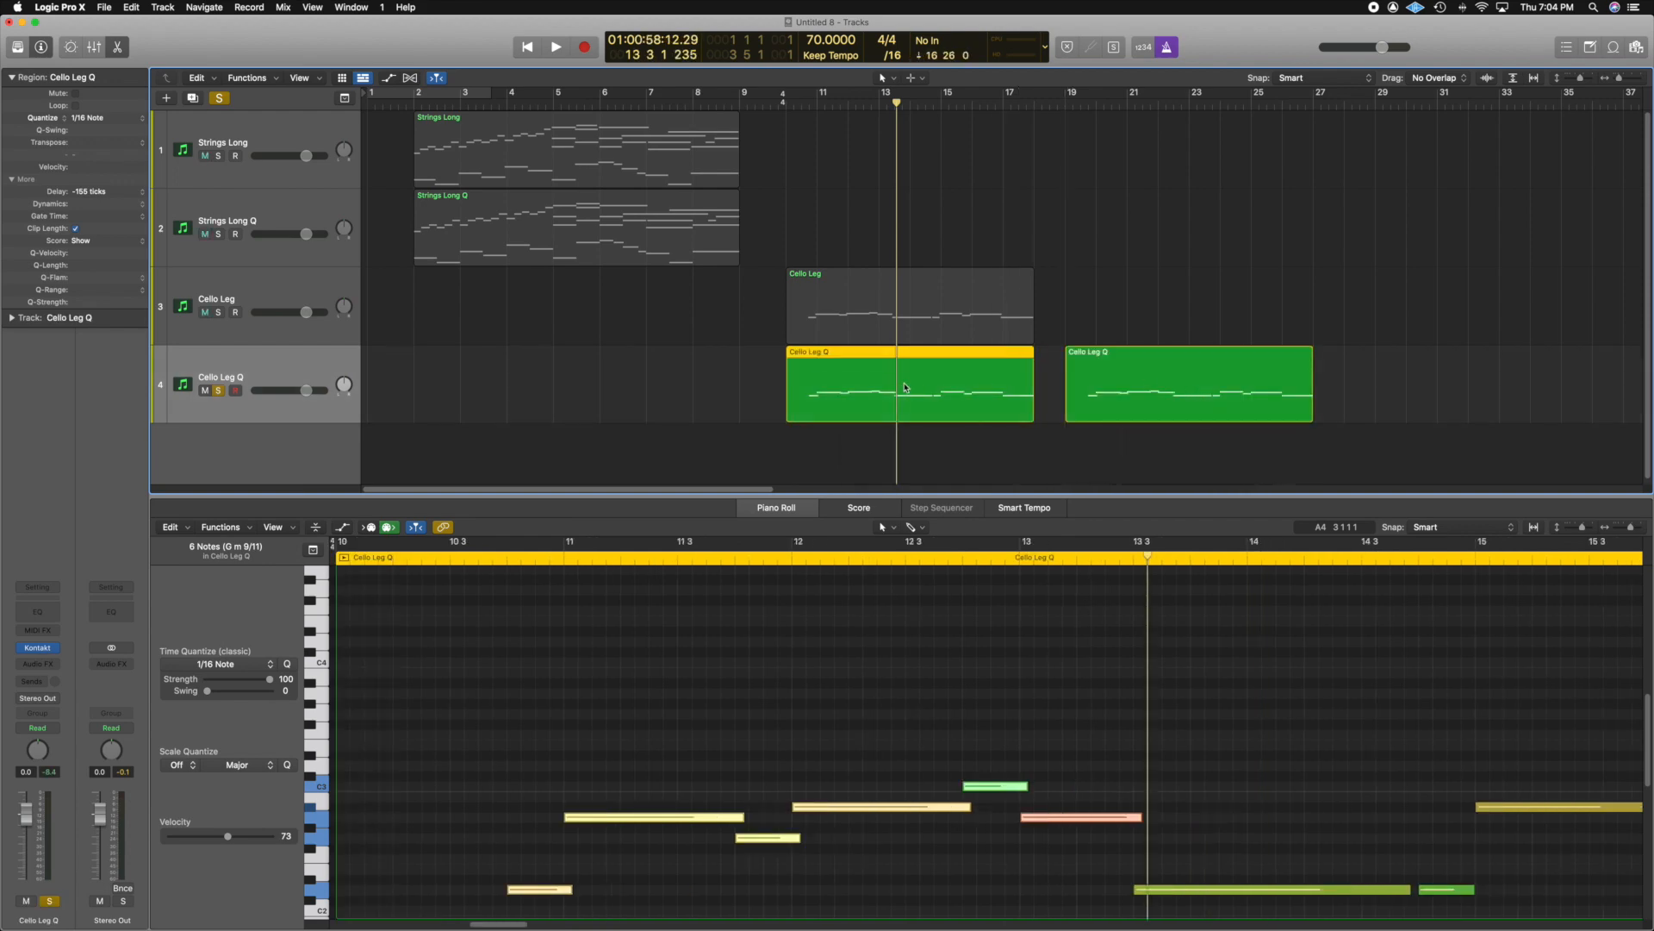
left_click(1108, 397)
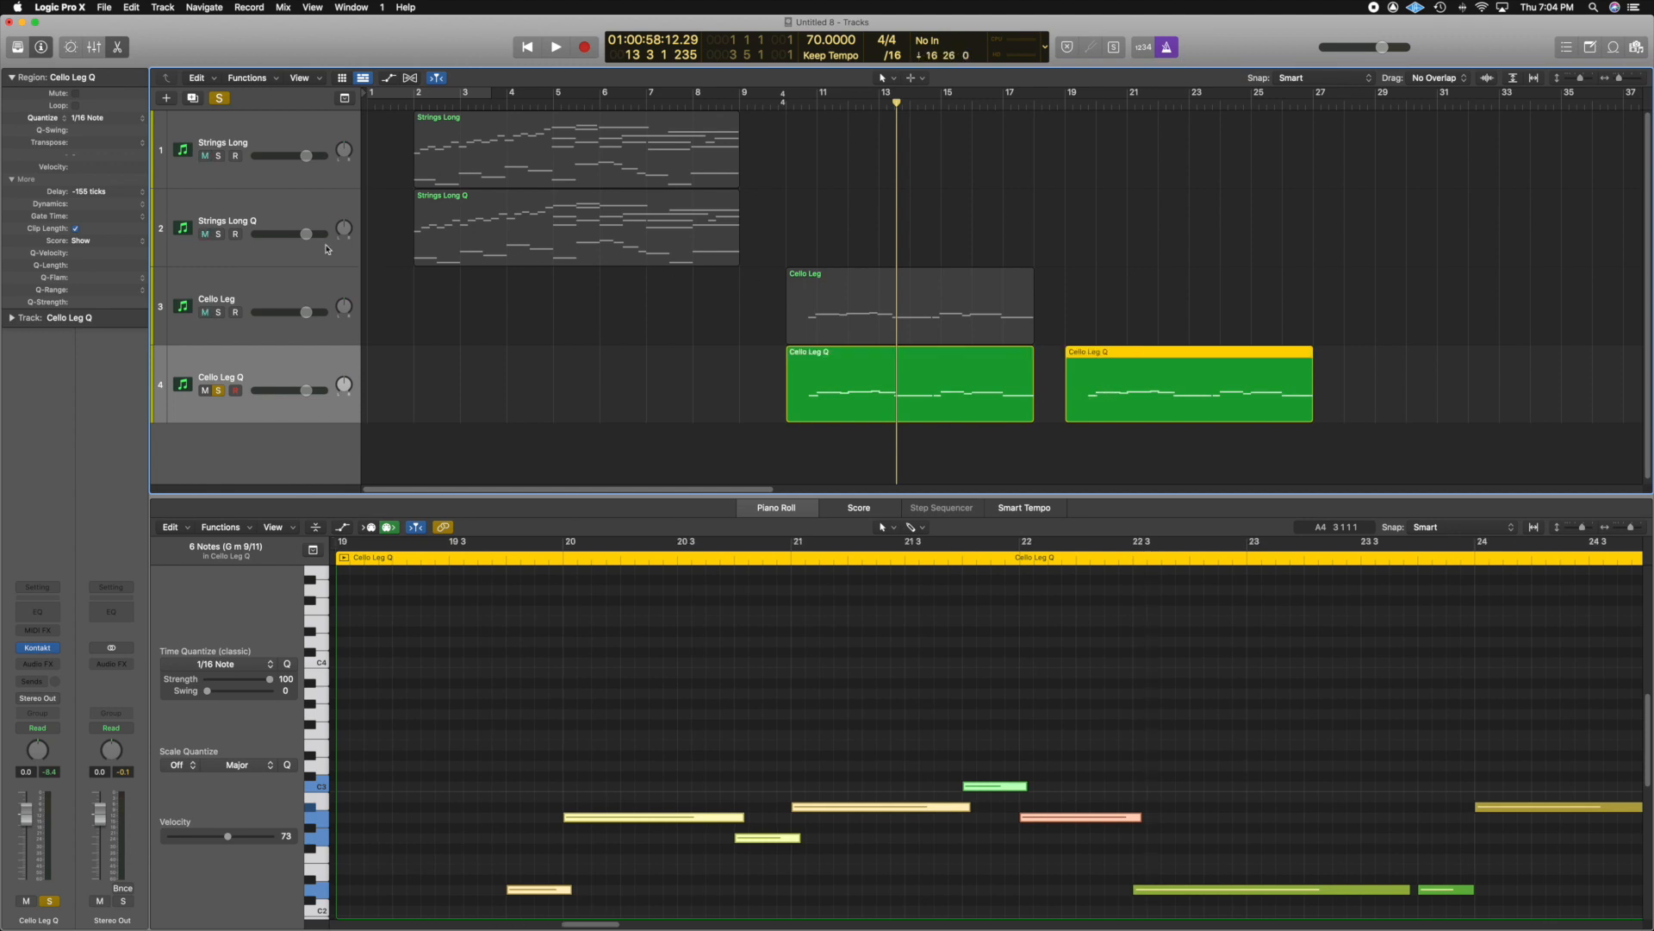
left_click_drag(82, 191, 85, 108)
key("Left")
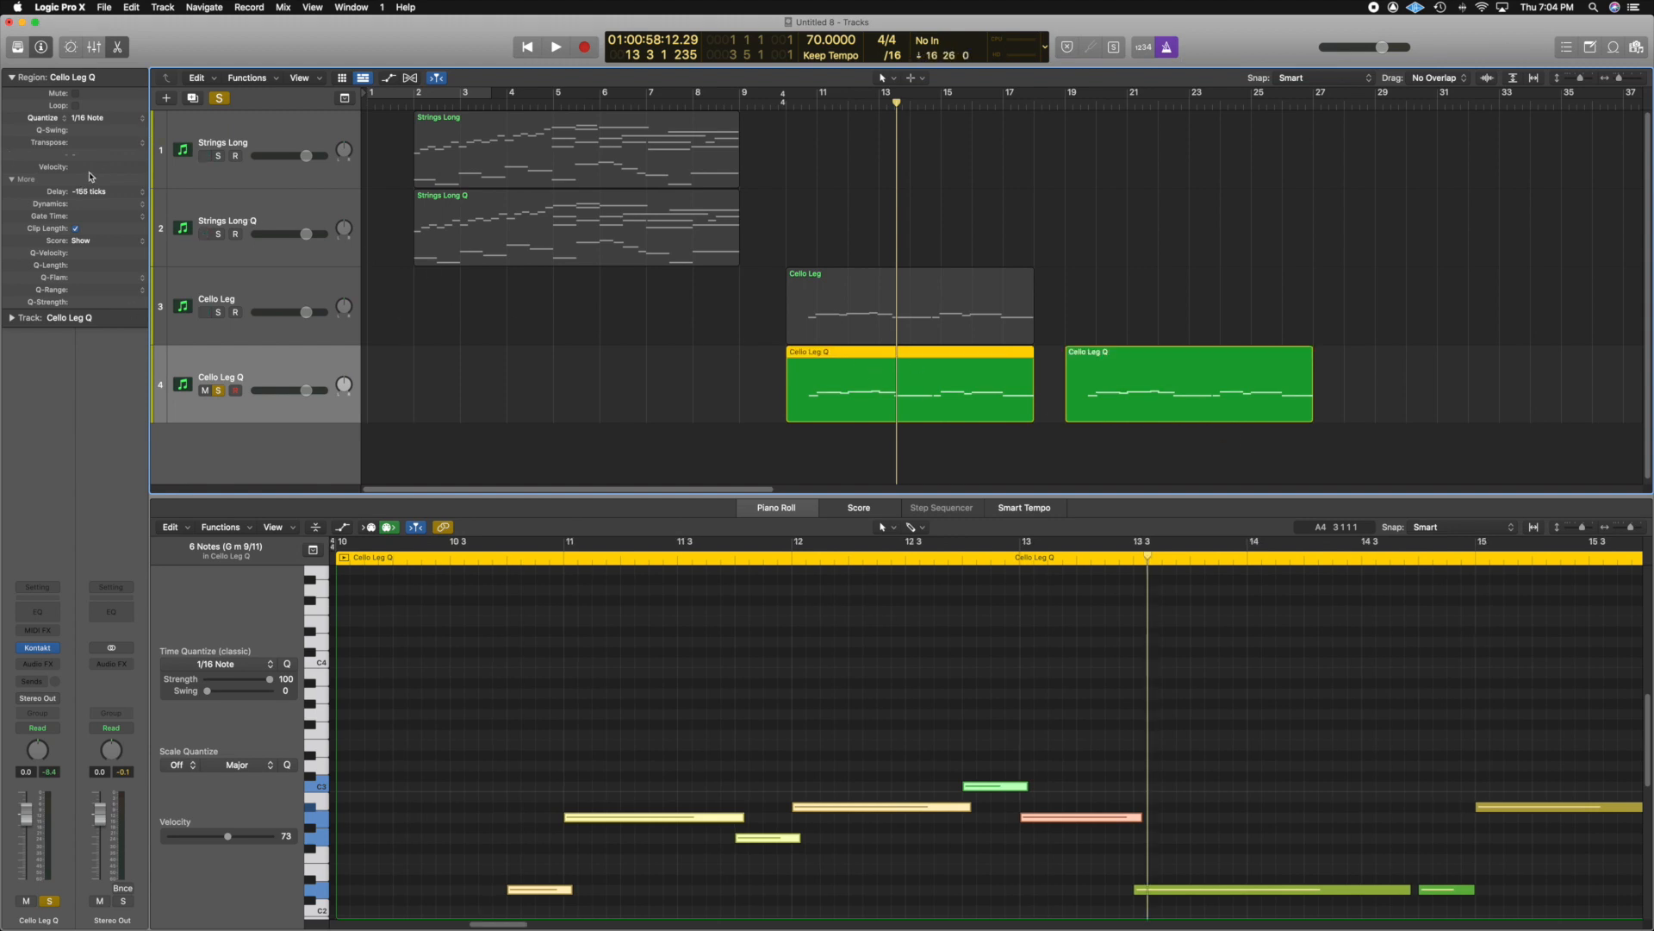
left_click(1189, 377)
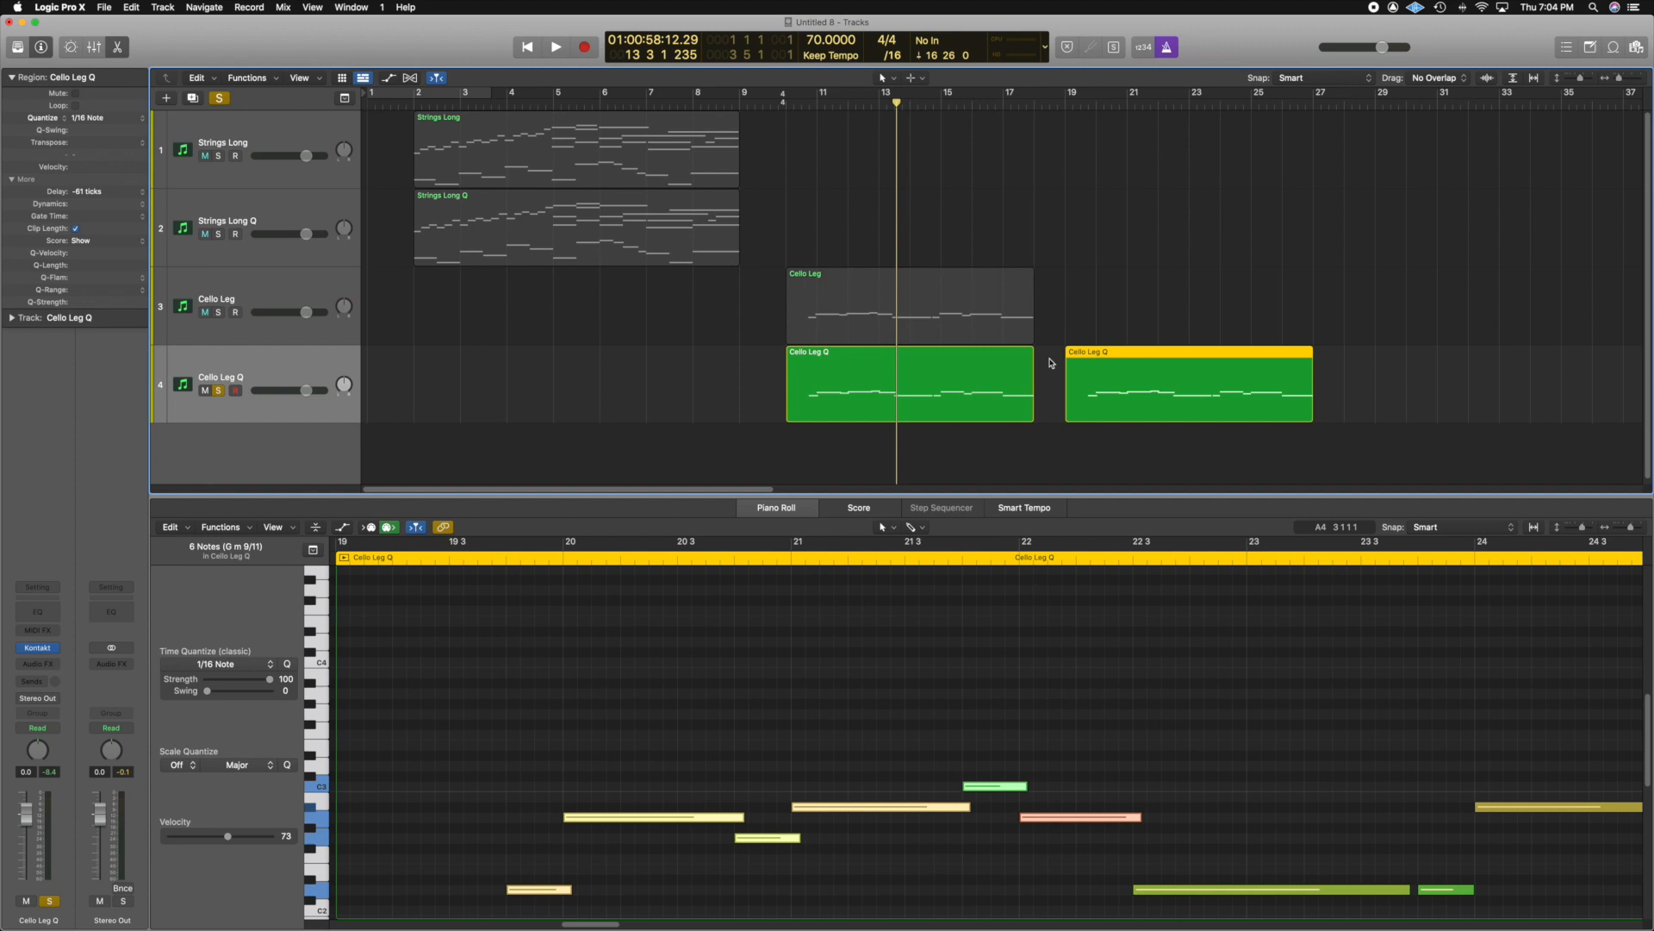
mouse_move(1134, 394)
left_mouse_down()
mouse_move(1096, 396)
mouse_move(1138, 394)
left_mouse_up()
- Join the two Cello Leg Q regions into one with the Glue tool and return to the Pointer tool
left_click(921, 406, "shift")
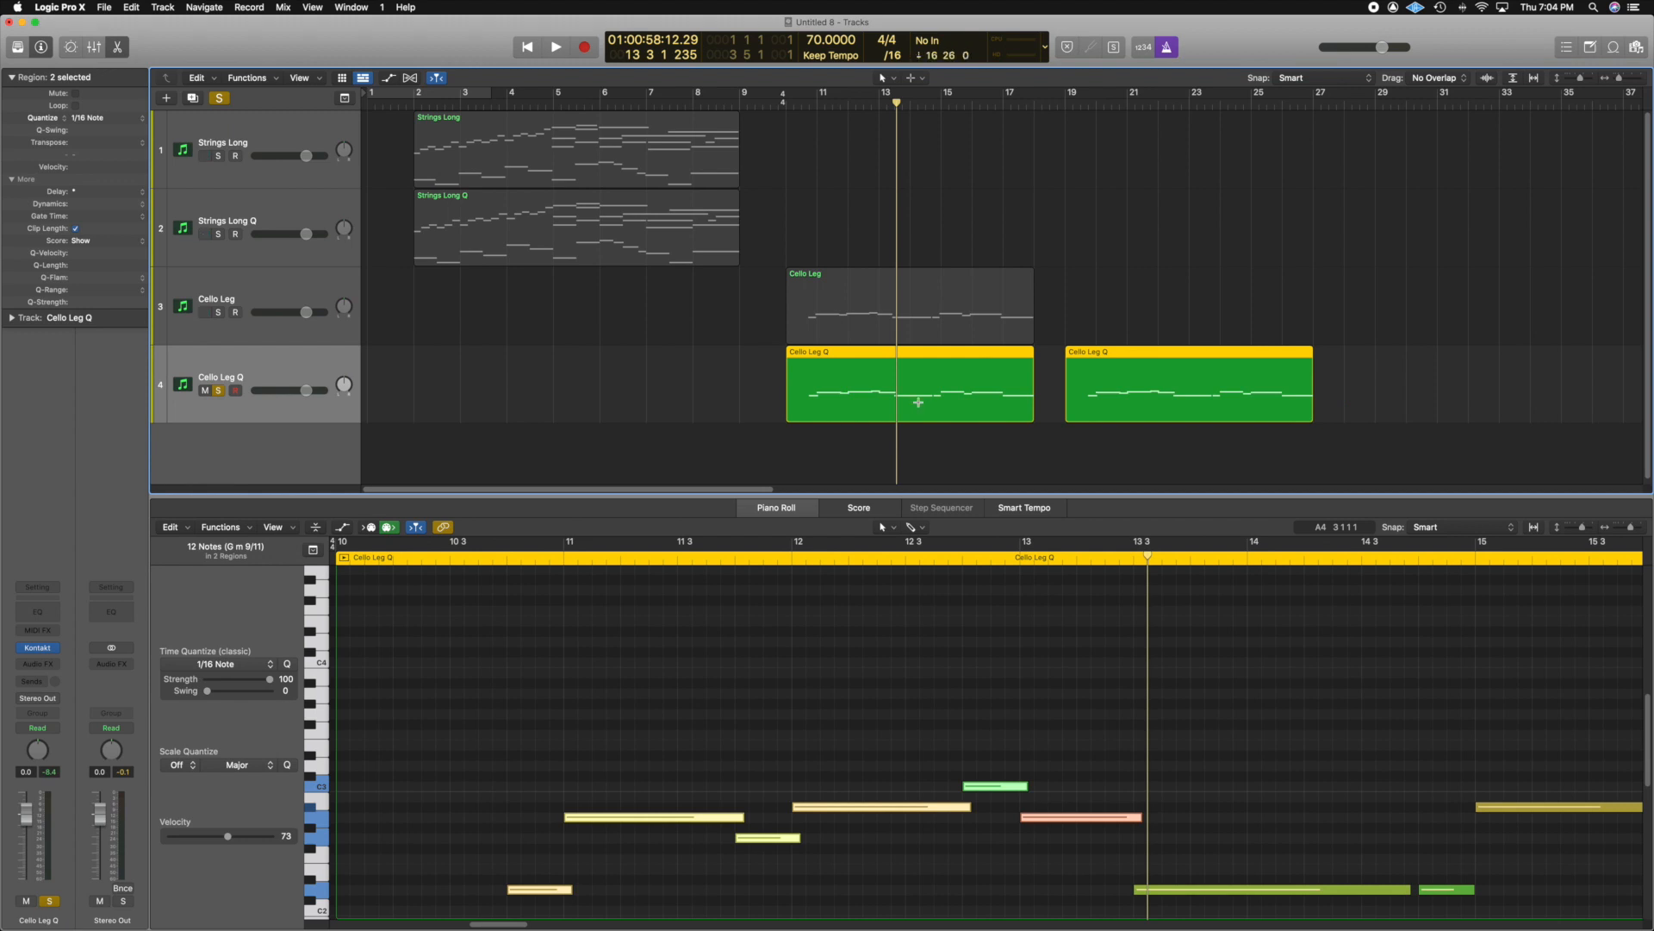
key("super+j")
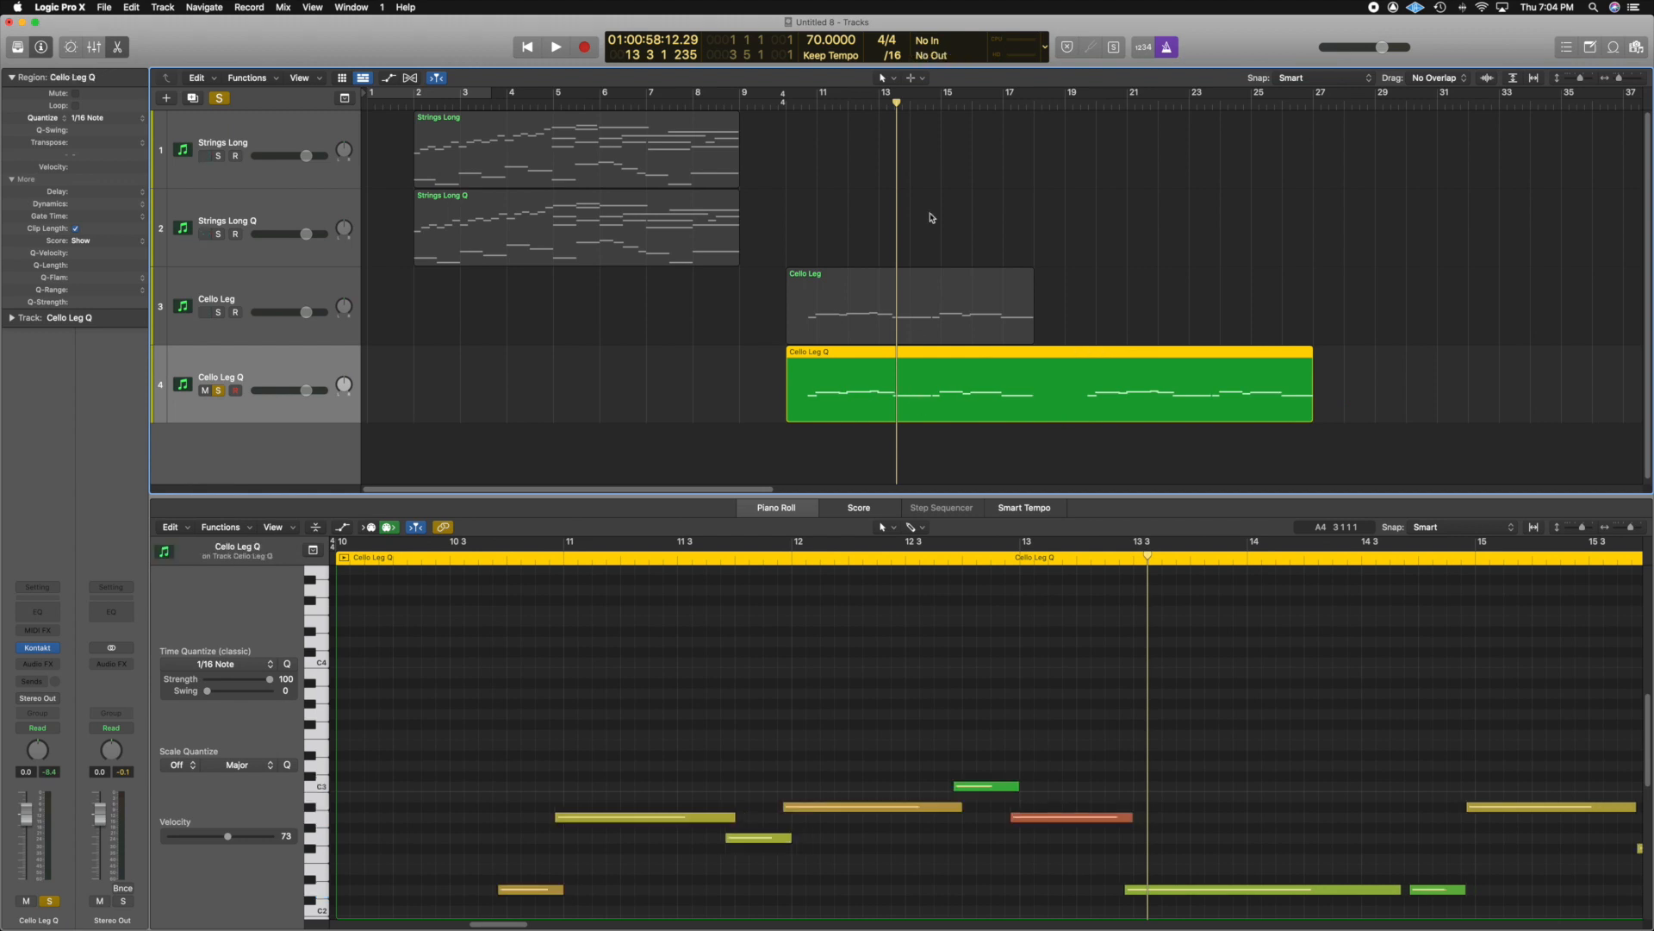
key("super+z")
left_click(895, 77)
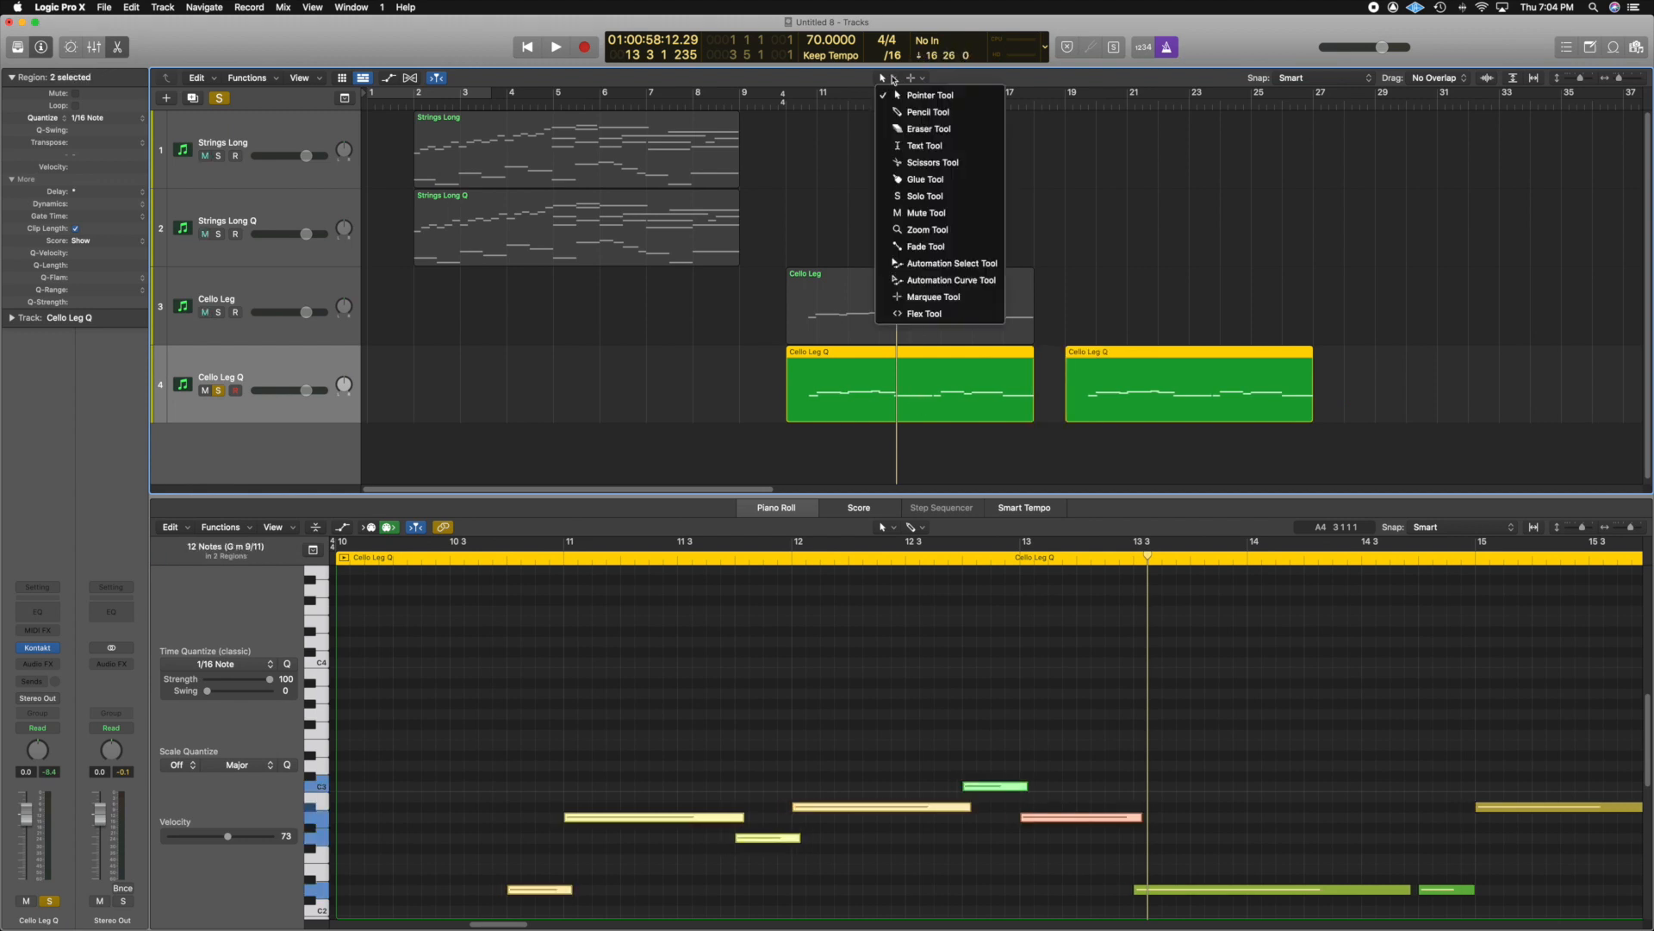
left_click(921, 179)
left_click(1004, 380)
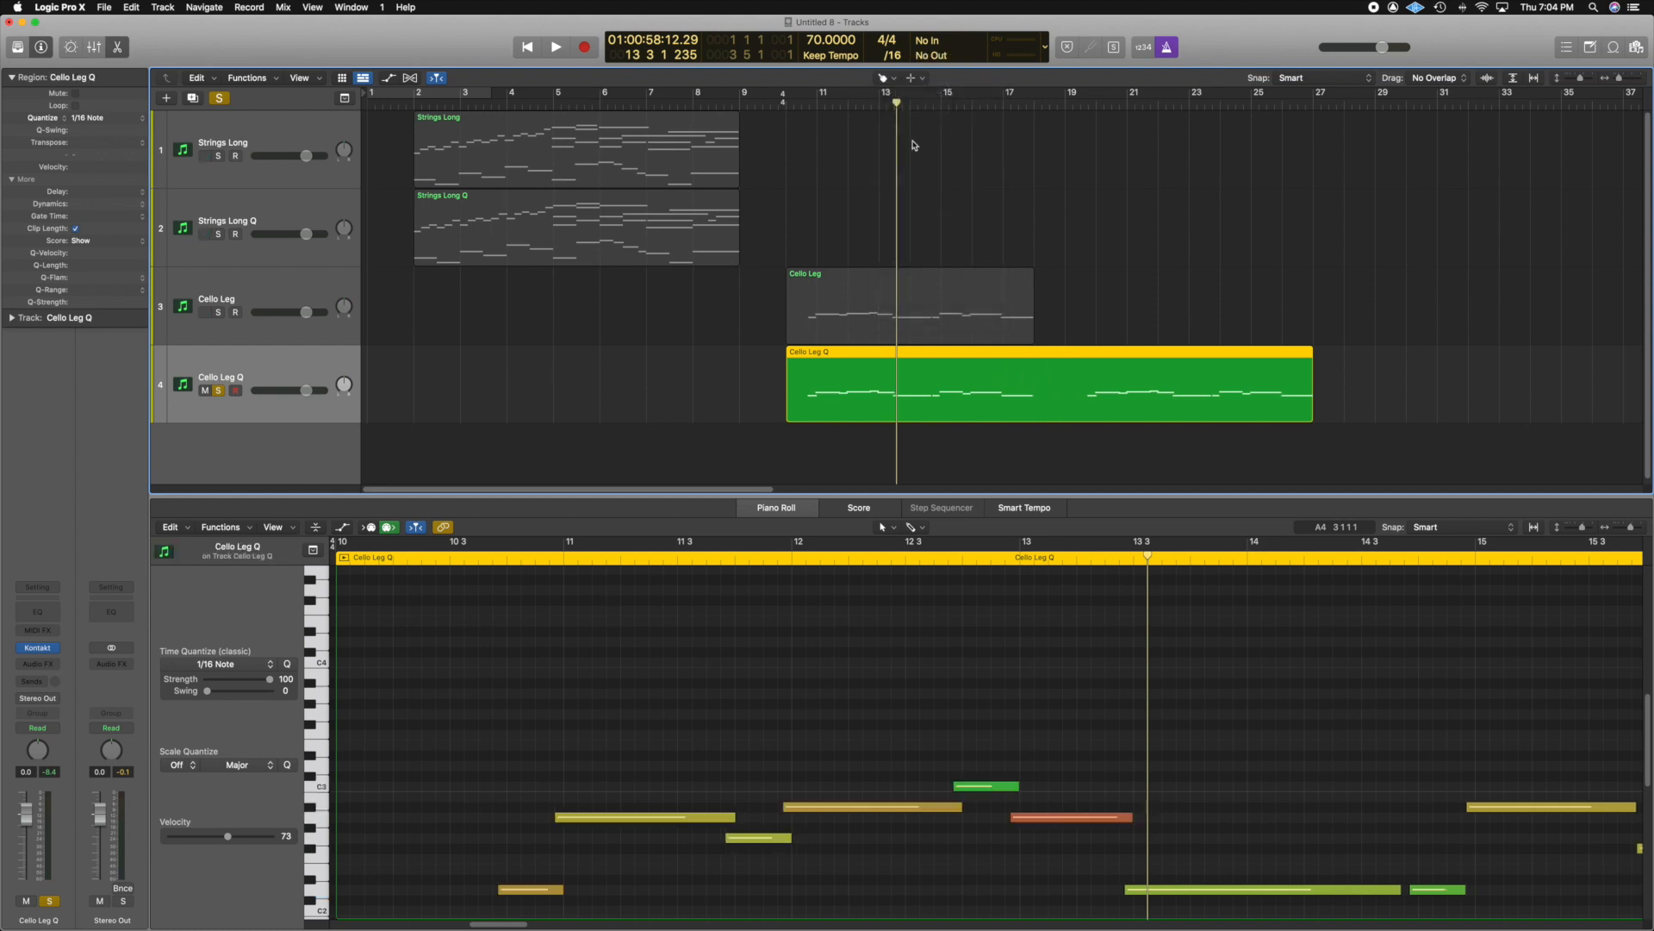
left_click(883, 78)
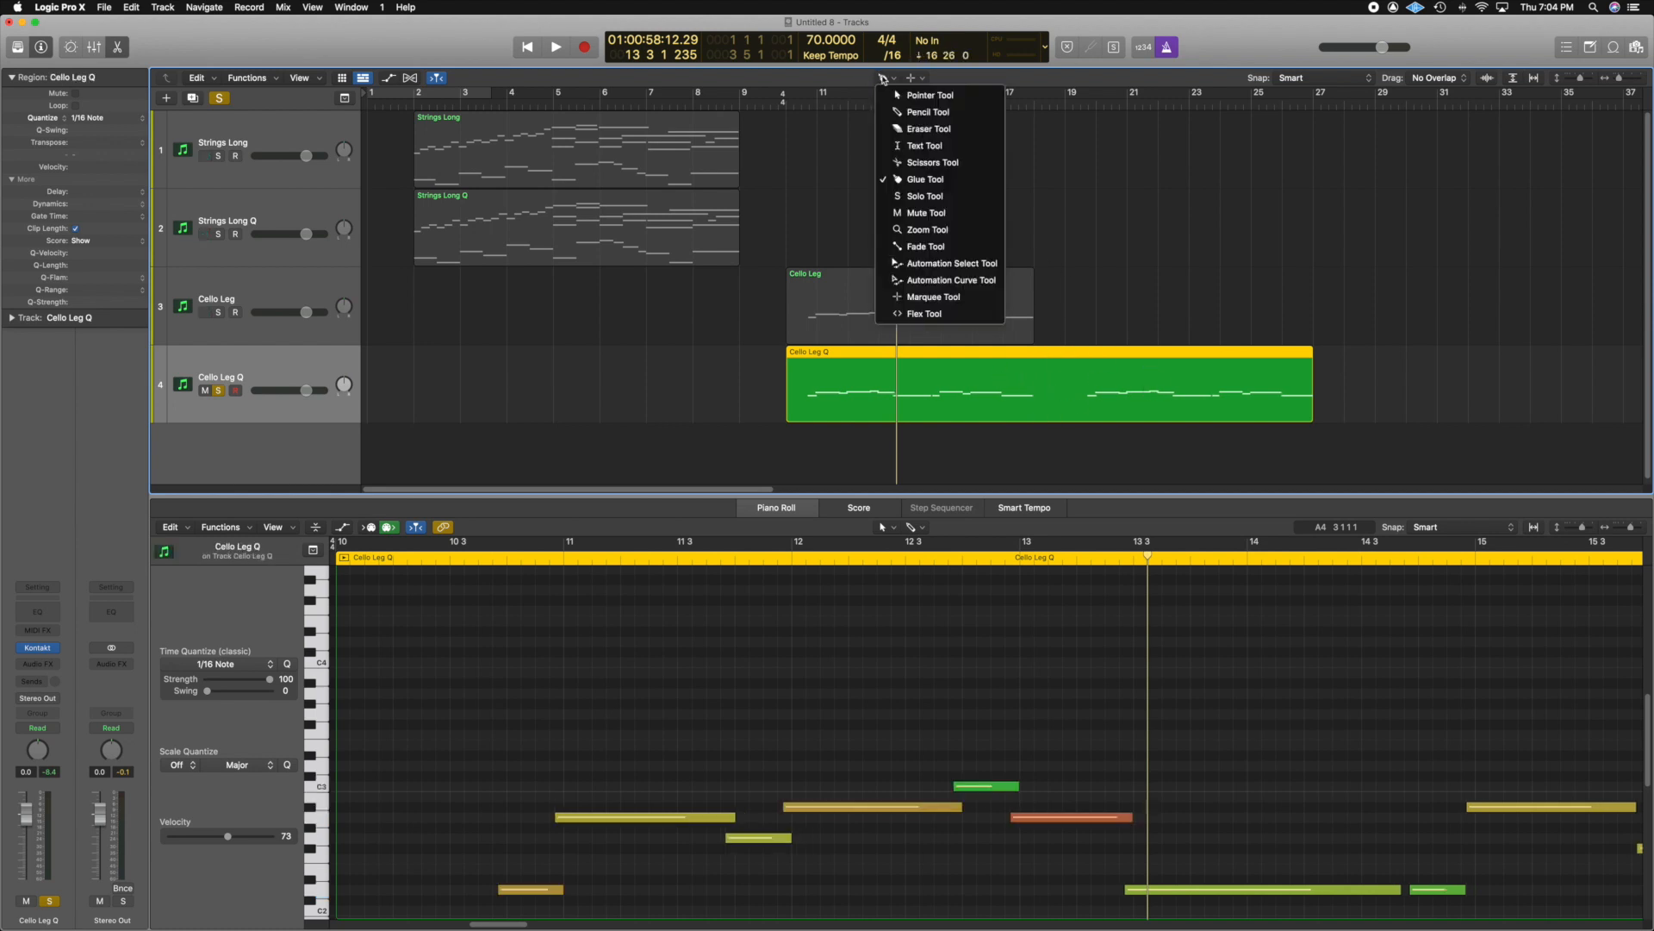
left_click(895, 101)
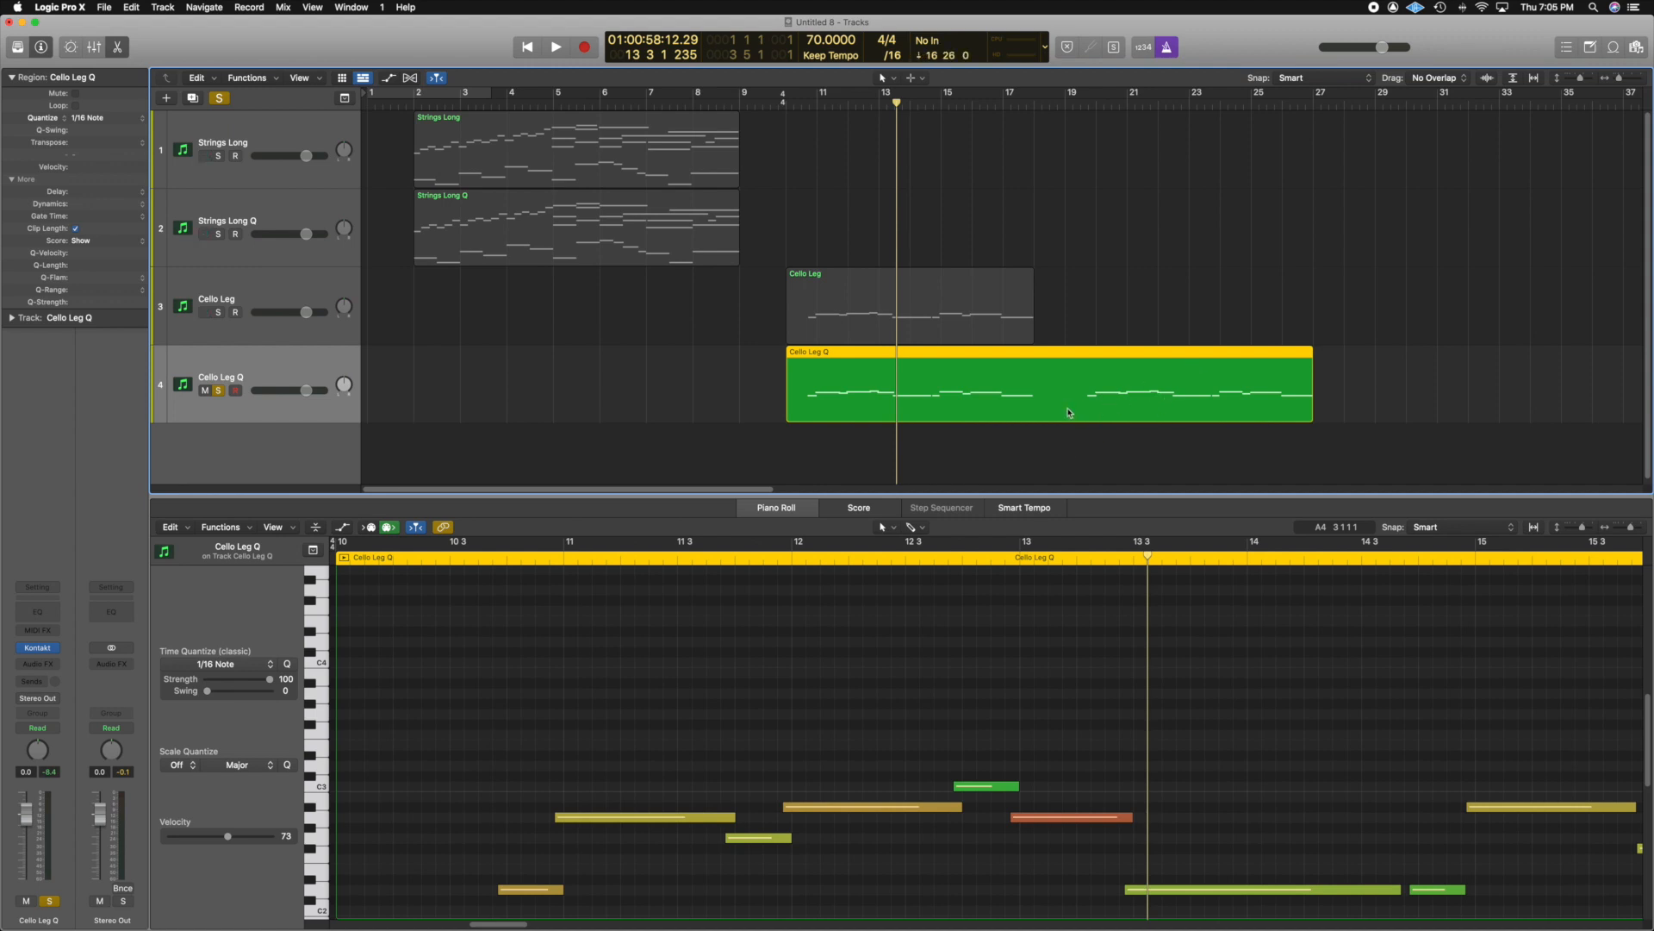
- Switch to the Scissors tool and return to the Pointer tool
key("t")
key("t")
key("t")
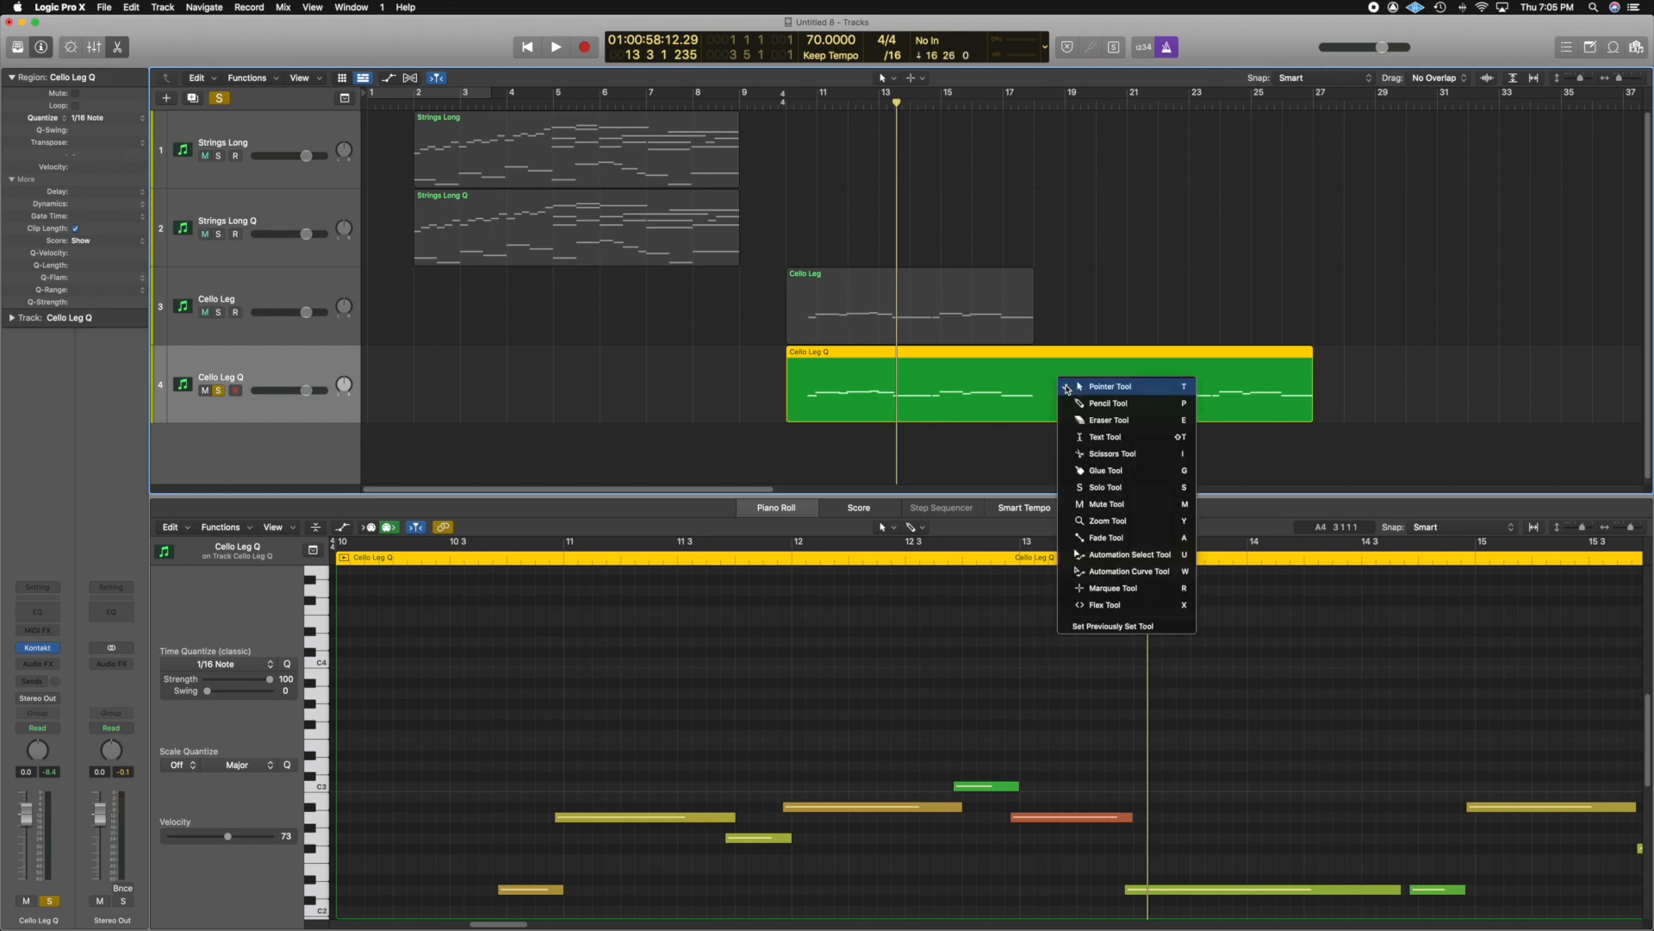
key("t")
key("i")
key("i")
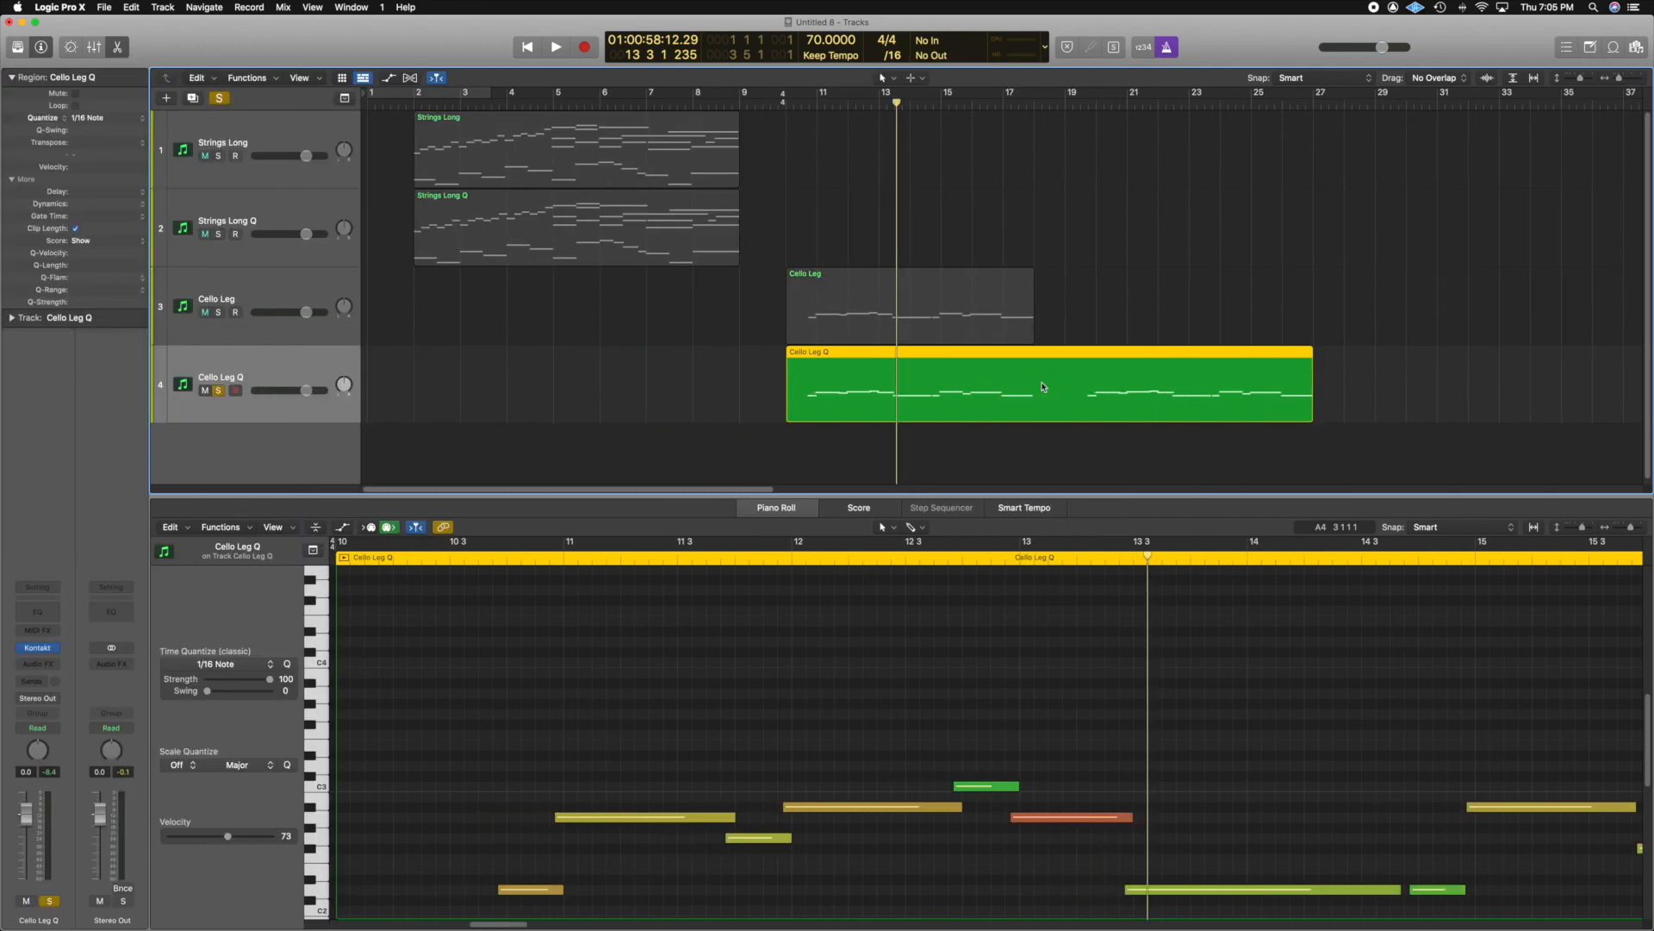
left_click(886, 78)
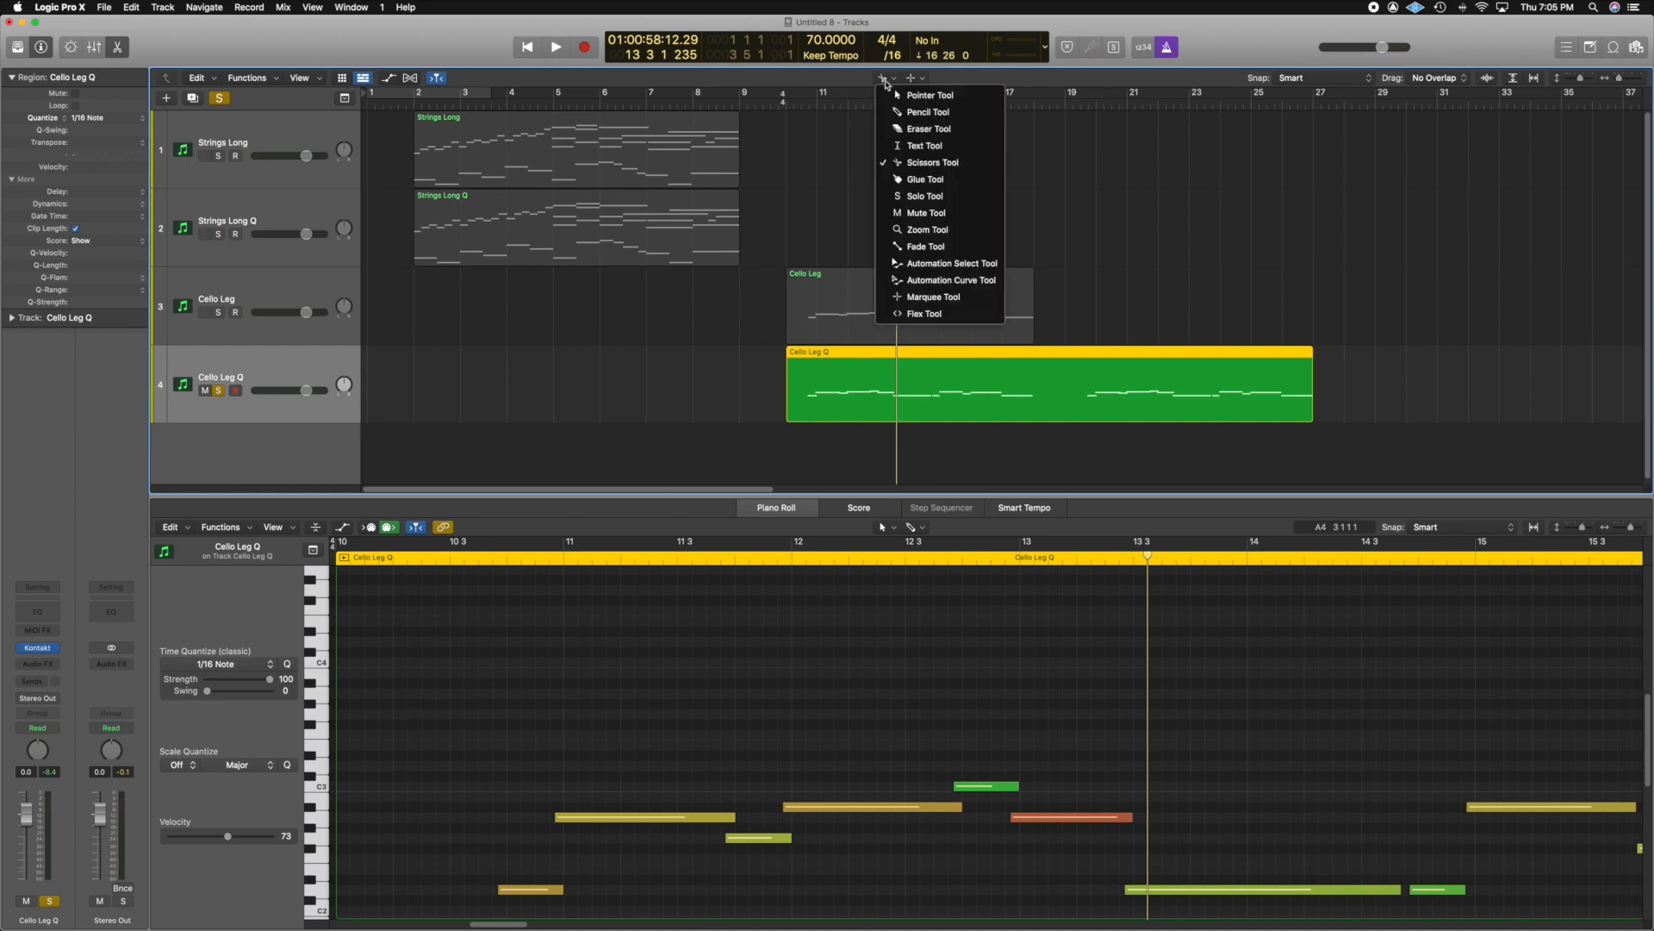
left_click(915, 101)
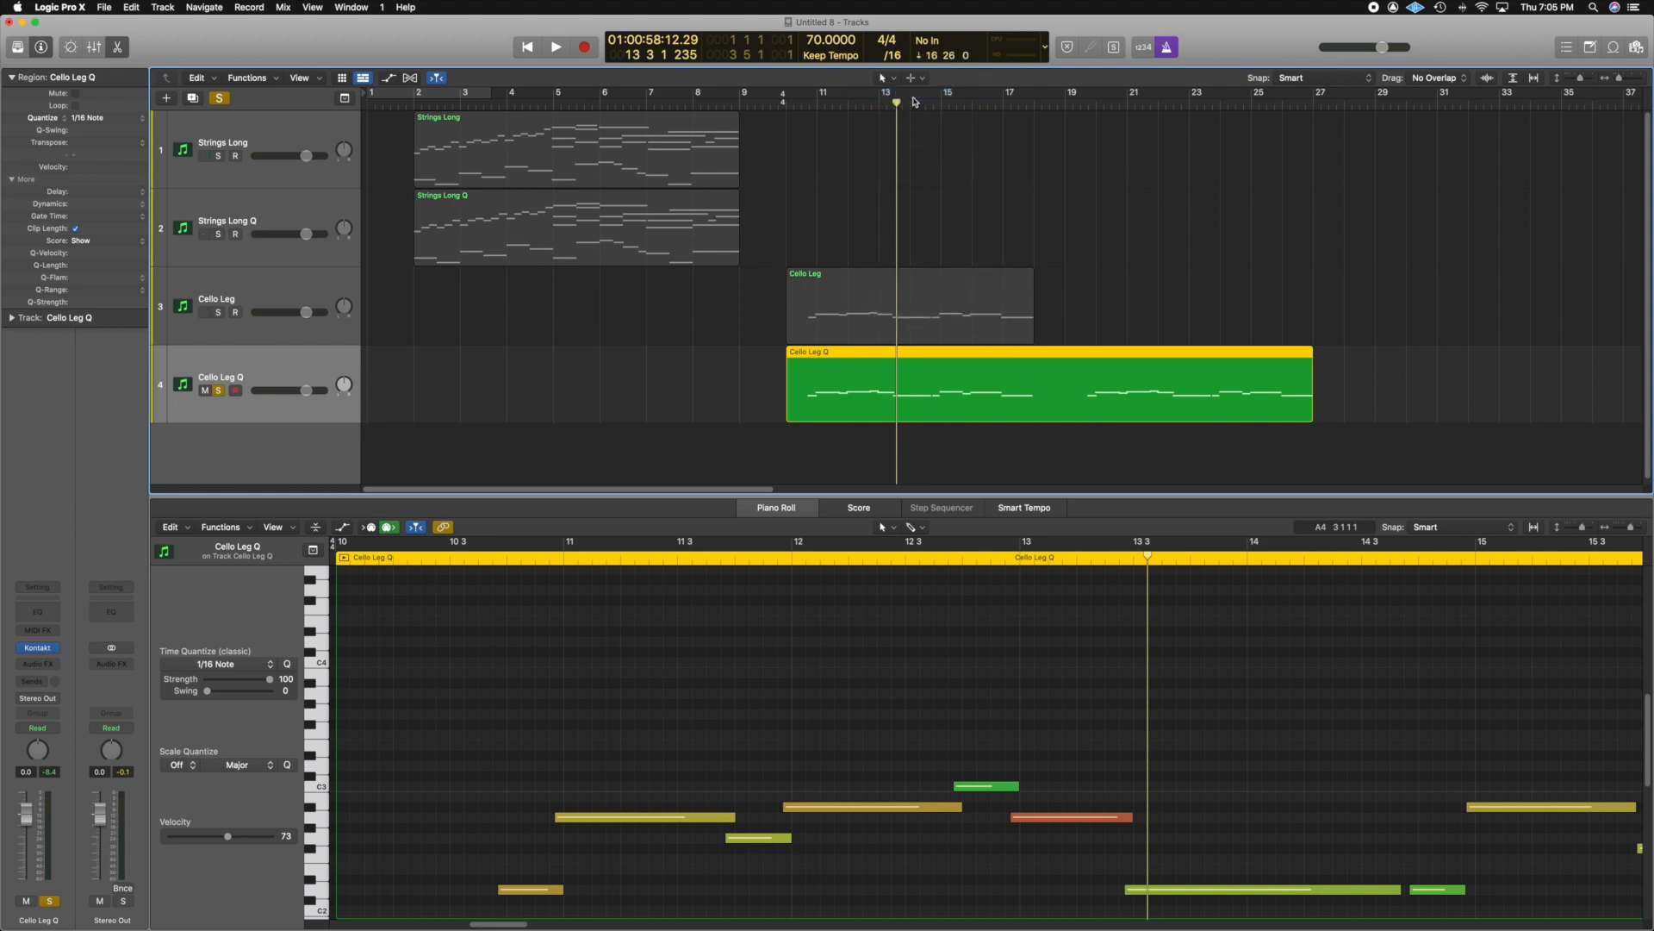
- Split the joined Cello Leg Q region at bar 19 with the Scissors tool and restore the Pointer tool
key("t")
key("i")
left_click(1065, 363)
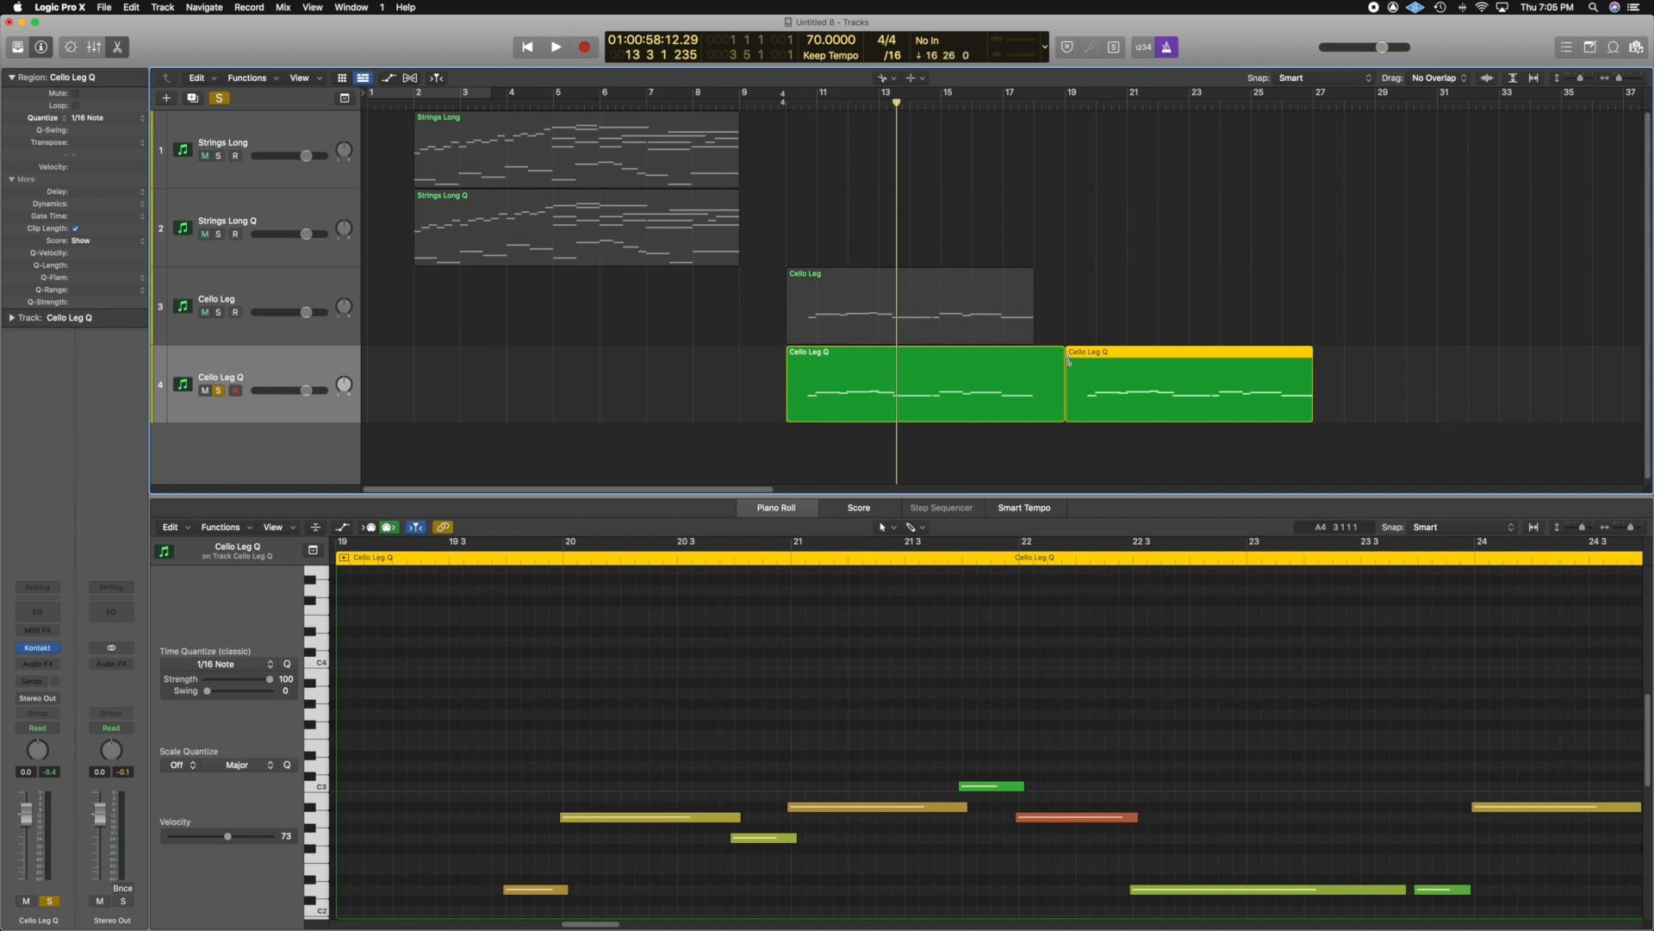
key("t")
key("t")
- Set the delay of the first Cello Leg Q region, starting at bar 10, to -153 ticks
left_click(1049, 388)
left_click_drag(76, 190, 96, 344)
left_click_drag(84, 192, 102, 298)
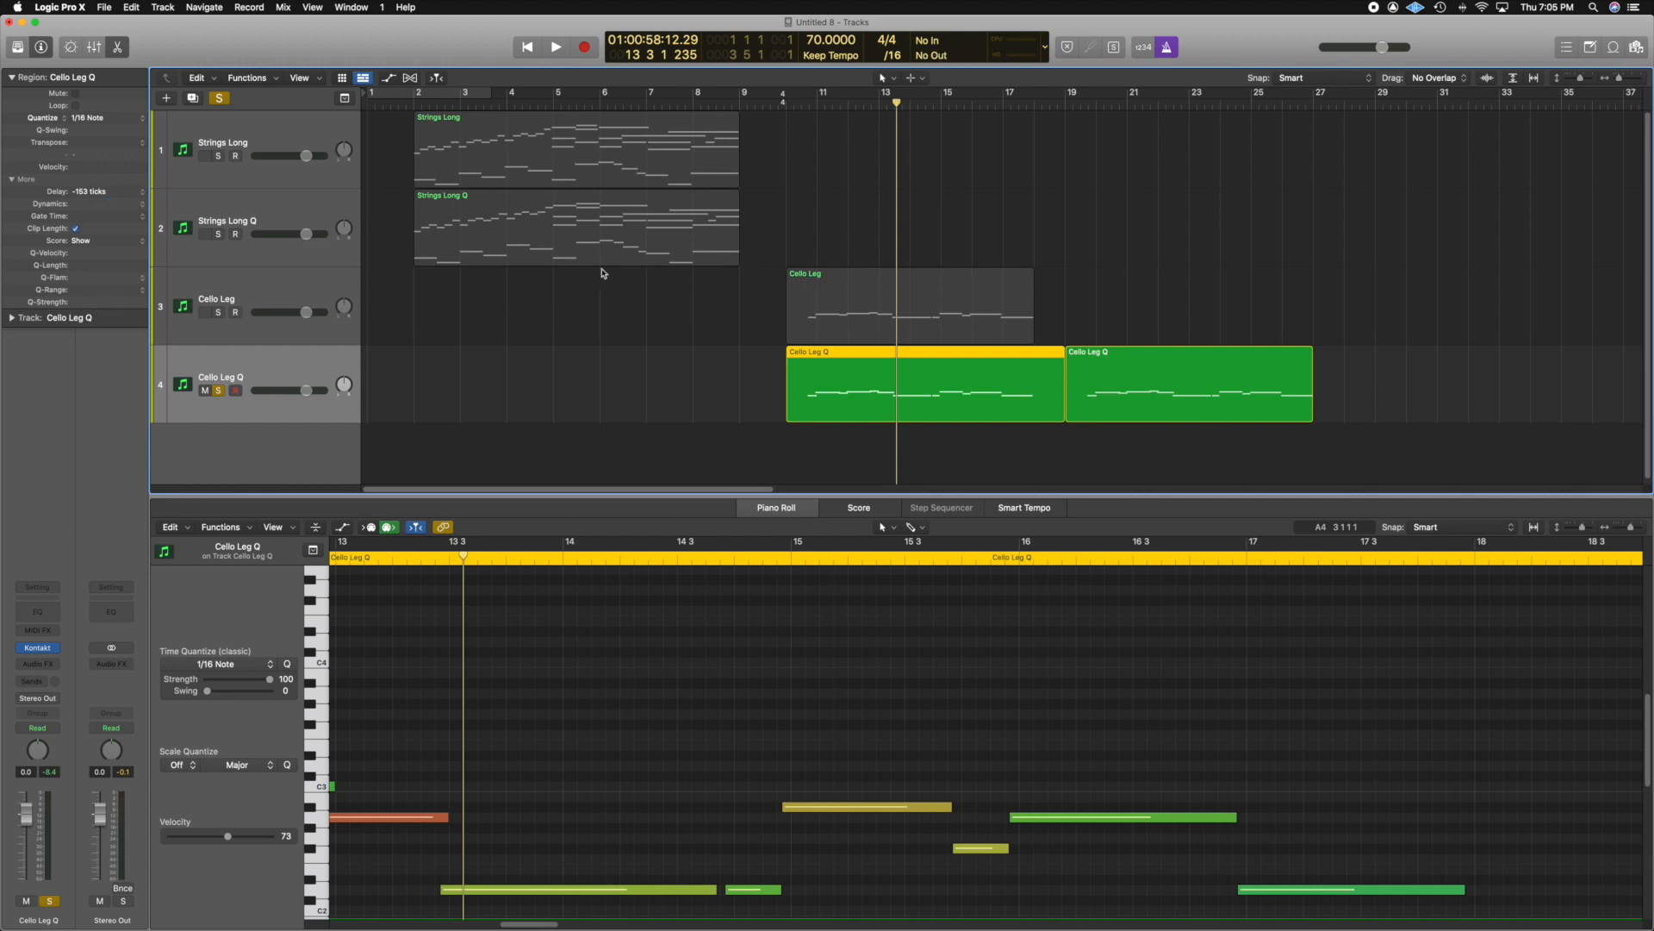
- Adjust the delay of the second Cello Leg Q region, starting at bar 19, and deselect all regions
left_click(1118, 407)
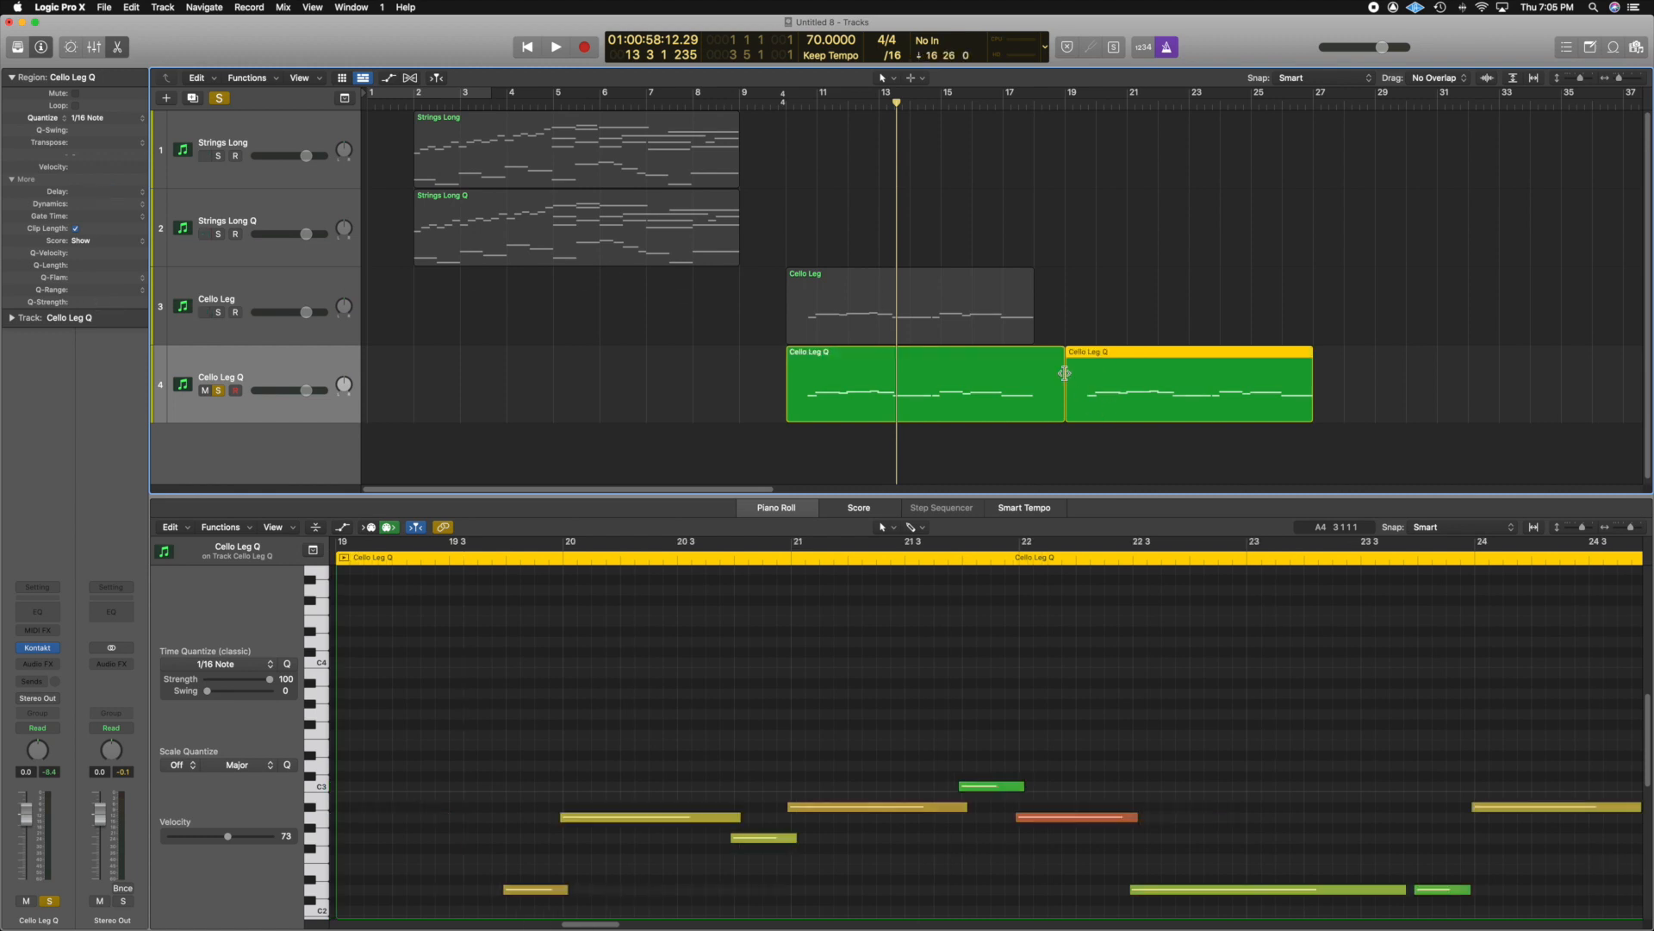
left_click_drag(83, 193, 97, 134)
left_click(725, 295)
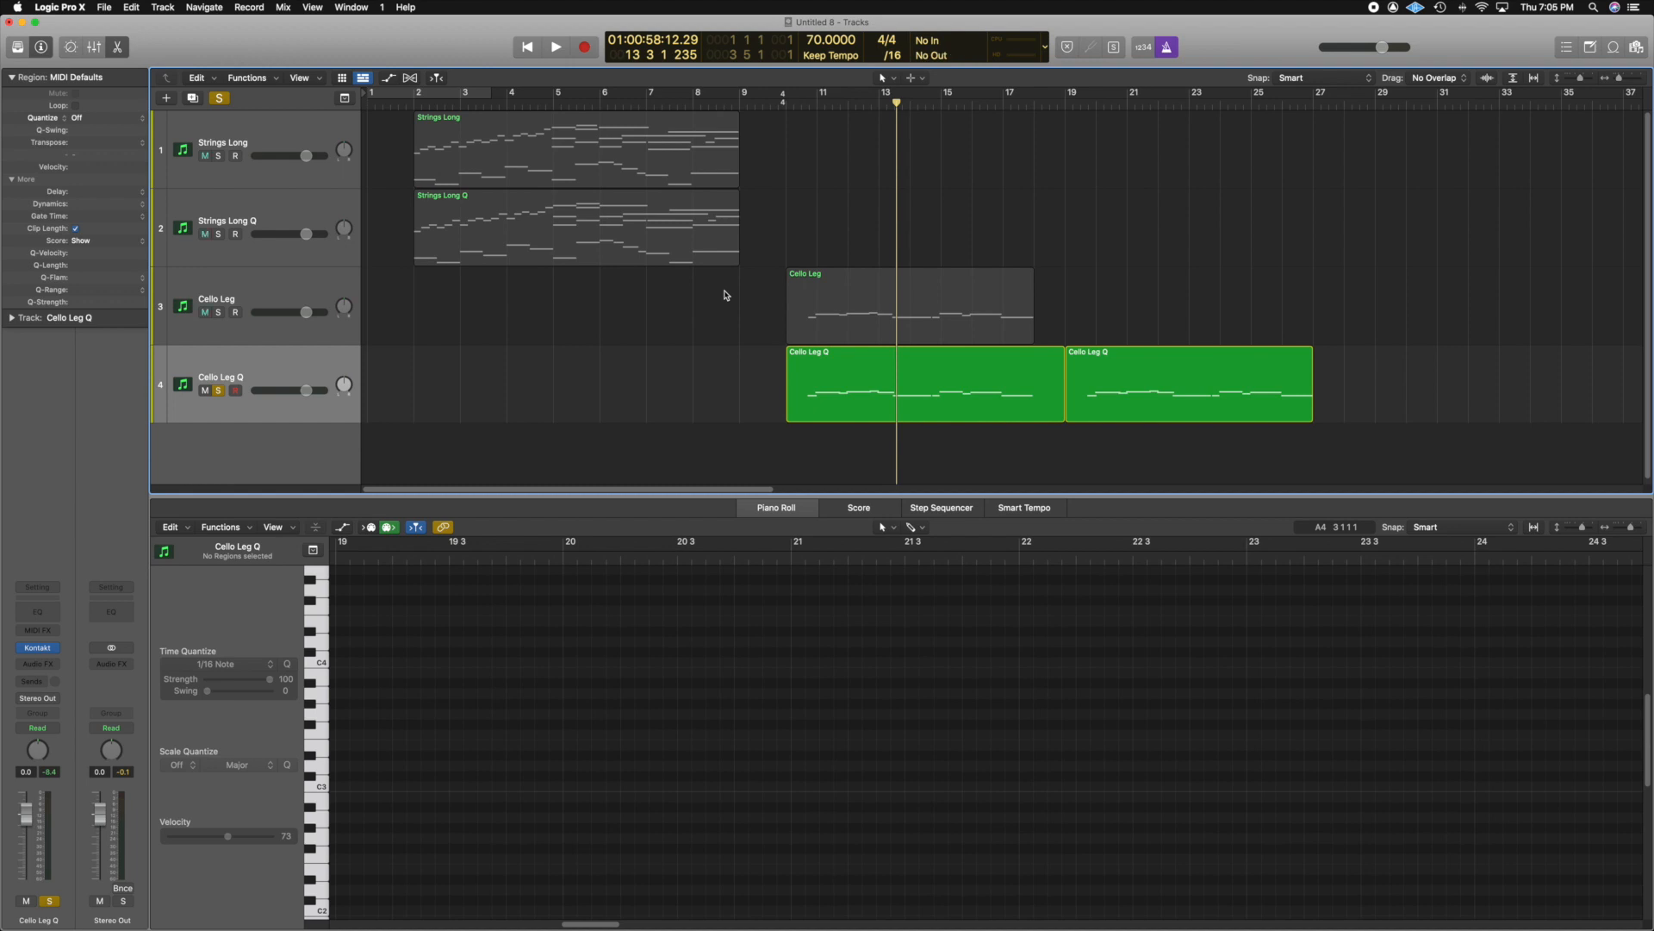